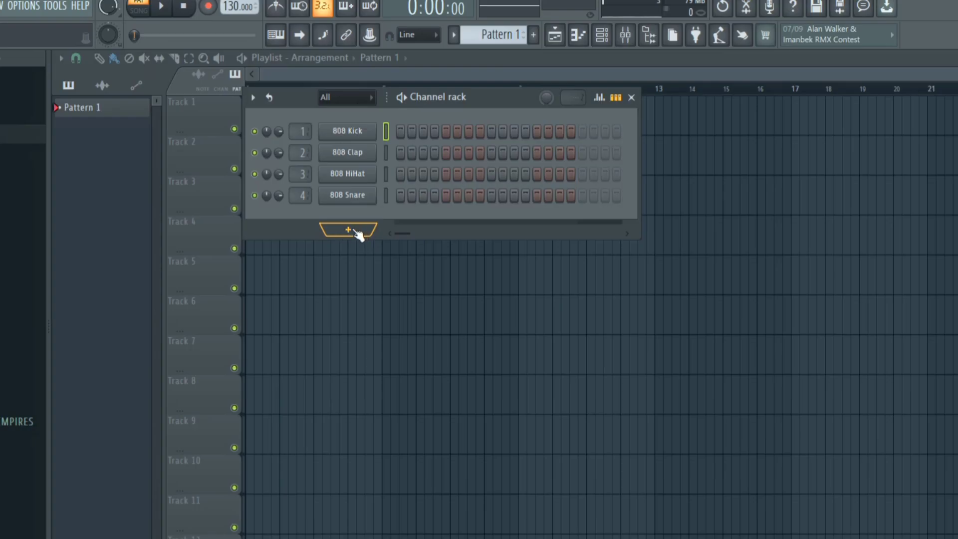
Step: Add a Purity instrument channel to the rack and move its plugin window up until the whole interface shows
{"action": "left_click", "coordinate": [352, 231]}
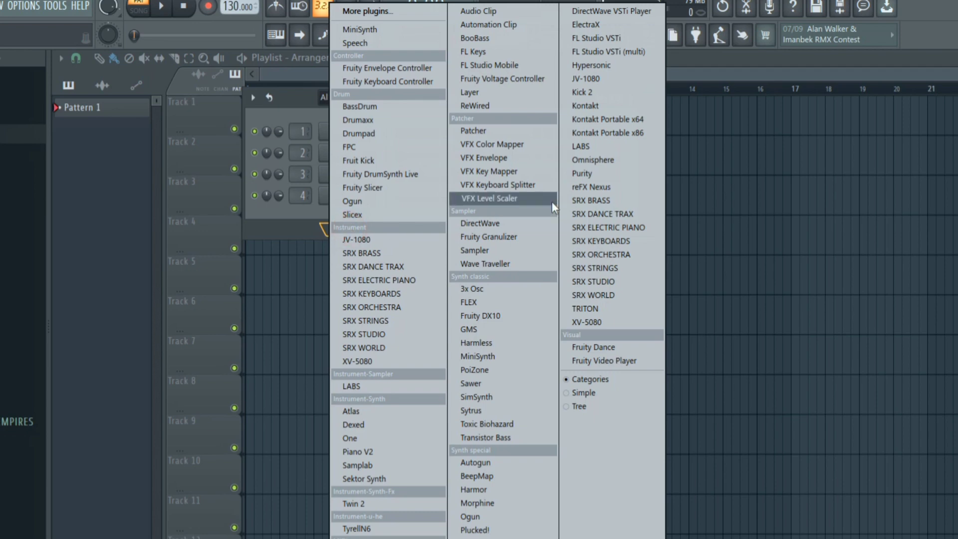
{"action": "left_click", "coordinate": [591, 175]}
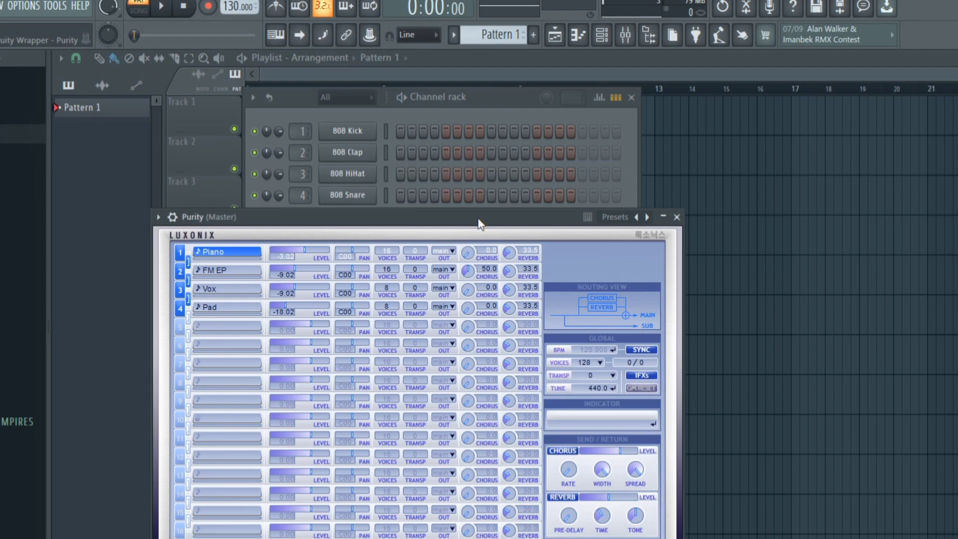
{"action": "left_click_drag", "start_coordinate": [480, 220], "coordinate": [498, 158]}
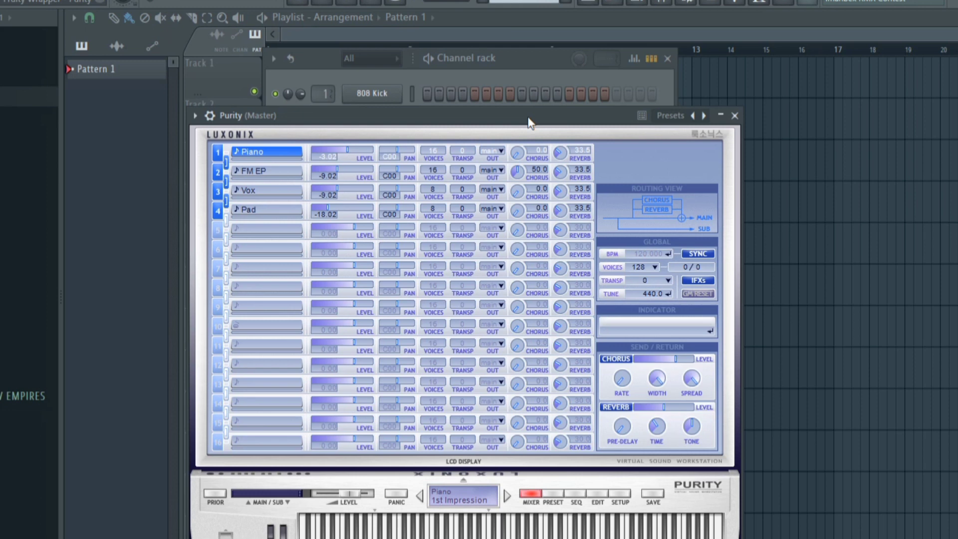
{"action": "left_click_drag", "start_coordinate": [530, 119], "coordinate": [493, 71]}
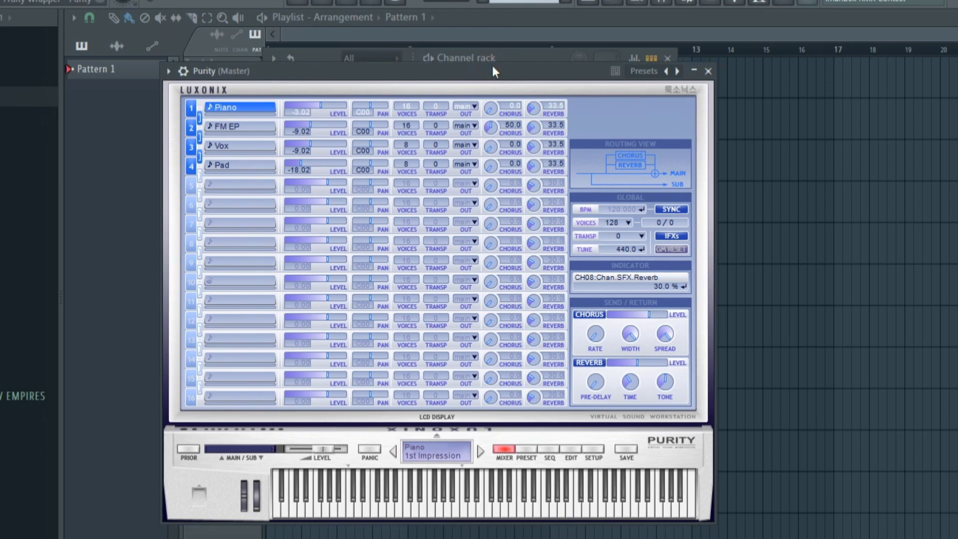
{"action": "left_click_drag", "start_coordinate": [492, 71], "coordinate": [497, 52]}
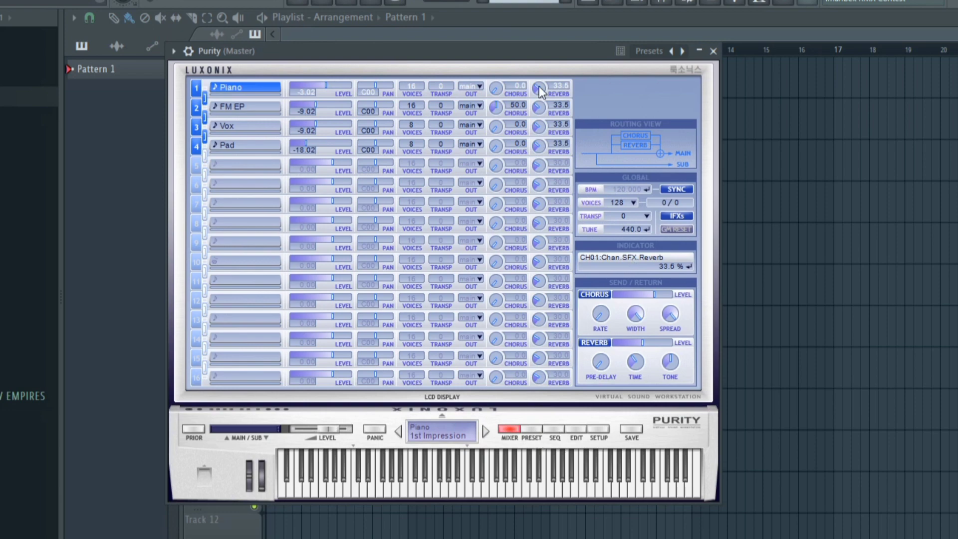
Step: Browse Purity's Drum presets, trying 6th NEO, and load the Alter Sky kit
{"action": "left_click", "coordinate": [534, 428]}
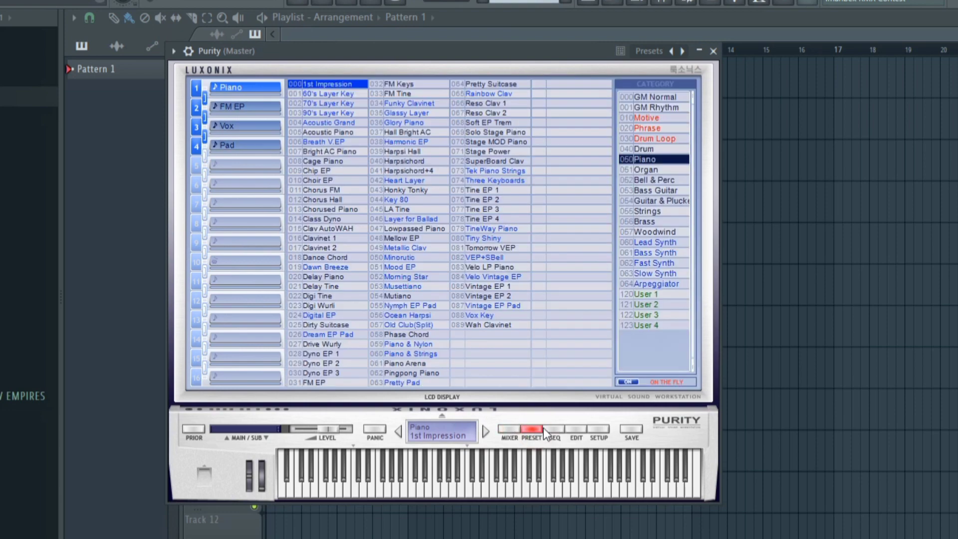
{"action": "left_click", "coordinate": [643, 150]}
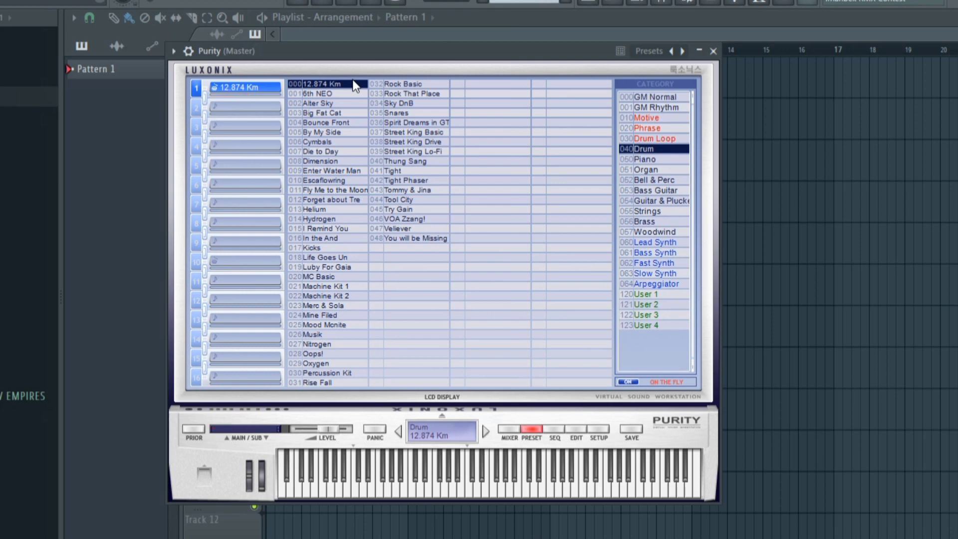
{"action": "left_click", "coordinate": [325, 94]}
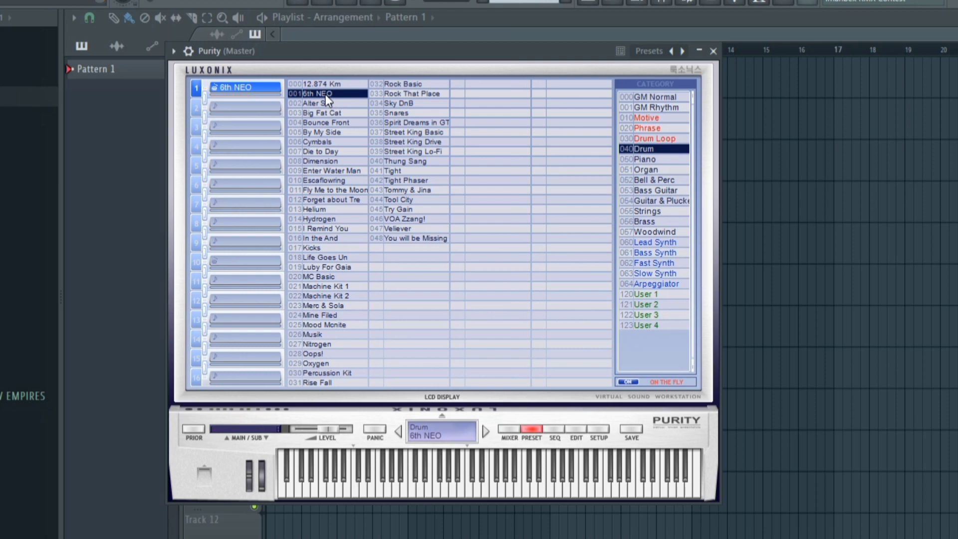
{"action": "left_click", "coordinate": [328, 104]}
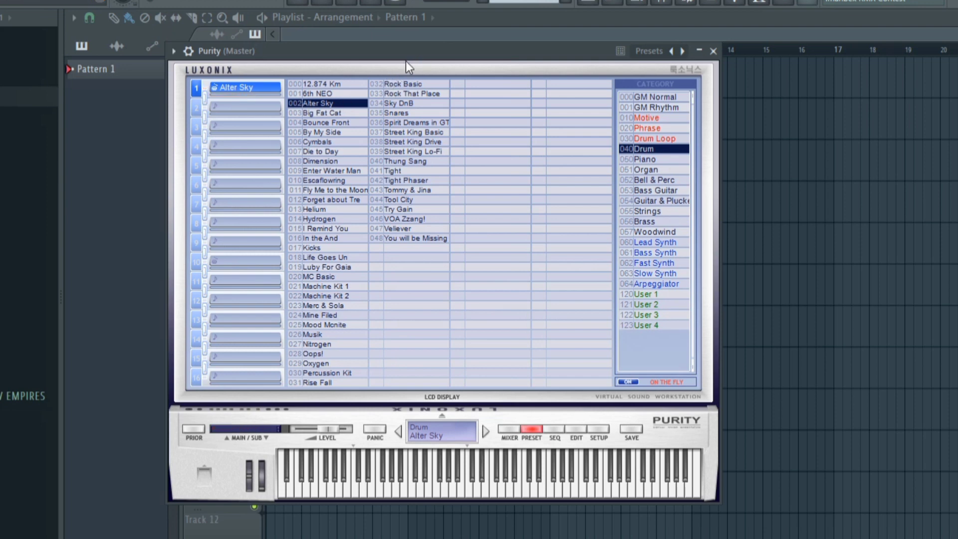
Step: Open the Purity channel's piano roll and audition the kit's keys from around octave 5 down to C3
{"action": "right_click", "coordinate": [385, 188]}
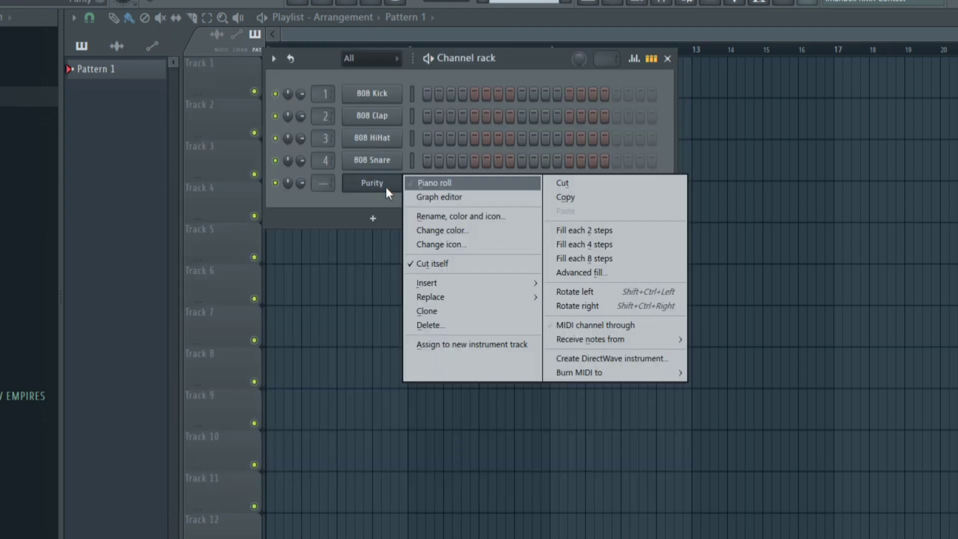
{"action": "left_click", "coordinate": [445, 184]}
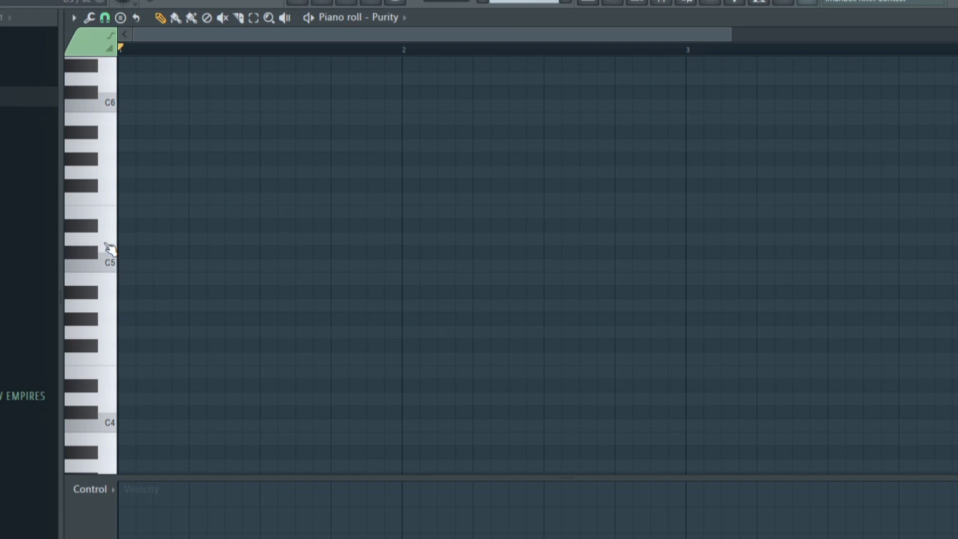
{"action": "left_click", "coordinate": [102, 202]}
{"action": "left_click", "coordinate": [109, 244]}
{"action": "left_click", "coordinate": [107, 290]}
{"action": "scroll", "coordinate": [112, 341], "scroll_direction": "down", "scroll_amount": 2}
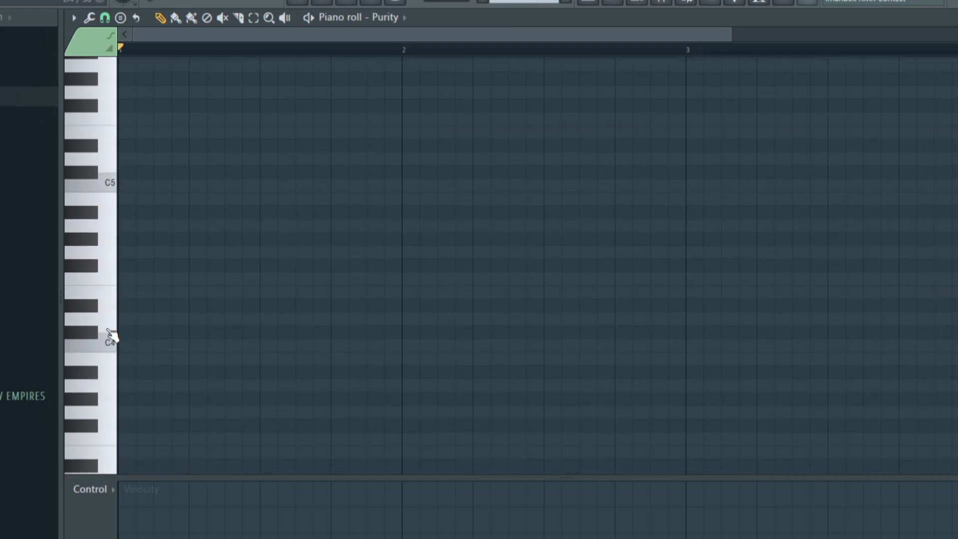
{"action": "left_click", "coordinate": [110, 344]}
{"action": "scroll", "coordinate": [112, 346], "scroll_direction": "down", "scroll_amount": 2}
{"action": "left_click", "coordinate": [110, 341]}
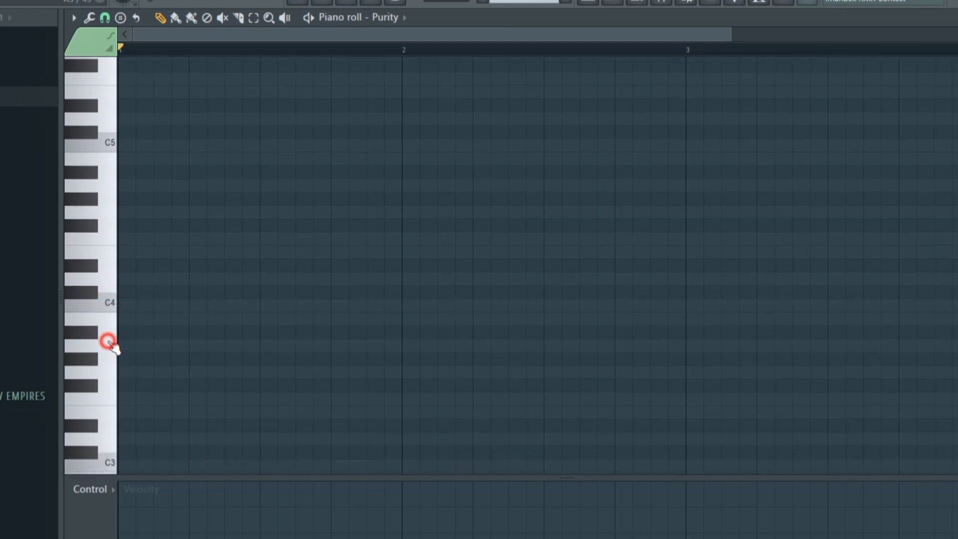
{"action": "scroll", "coordinate": [111, 337], "scroll_direction": "down", "scroll_amount": 2}
{"action": "left_click", "coordinate": [102, 311]}
{"action": "left_click", "coordinate": [111, 357]}
{"action": "scroll", "coordinate": [109, 362], "scroll_direction": "down", "scroll_amount": 2}
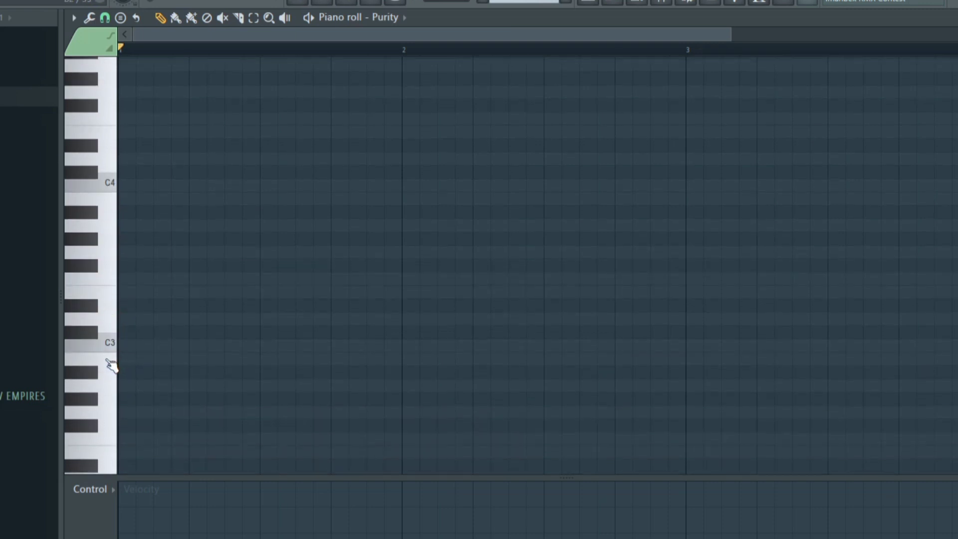
{"action": "left_click", "coordinate": [106, 345]}
{"action": "left_click", "coordinate": [109, 349]}
{"action": "left_click", "coordinate": [110, 351]}
Step: Place four one-step C3 notes in bar 1, one on each beat
{"action": "left_click", "coordinate": [125, 346]}
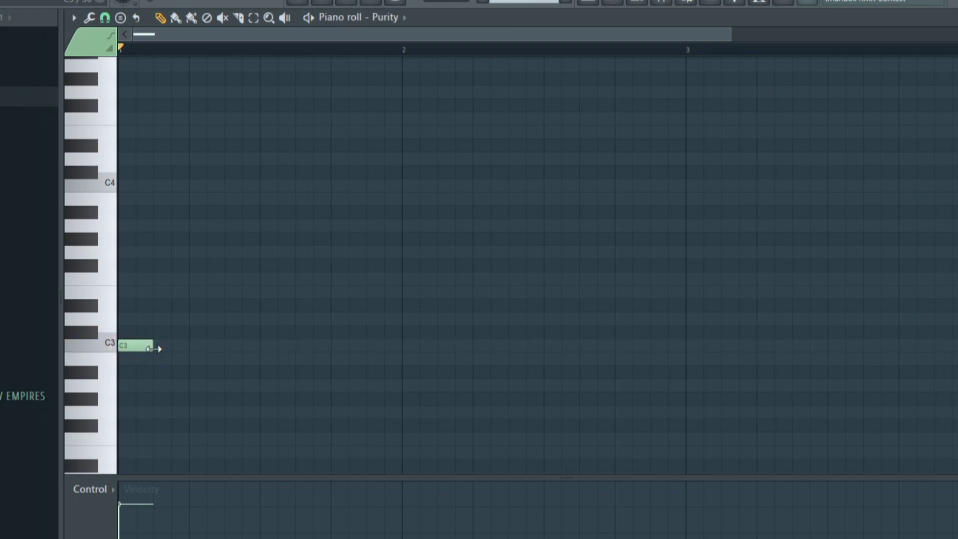
{"action": "left_click_drag", "start_coordinate": [152, 349], "coordinate": [150, 346]}
{"action": "left_click", "coordinate": [196, 346]}
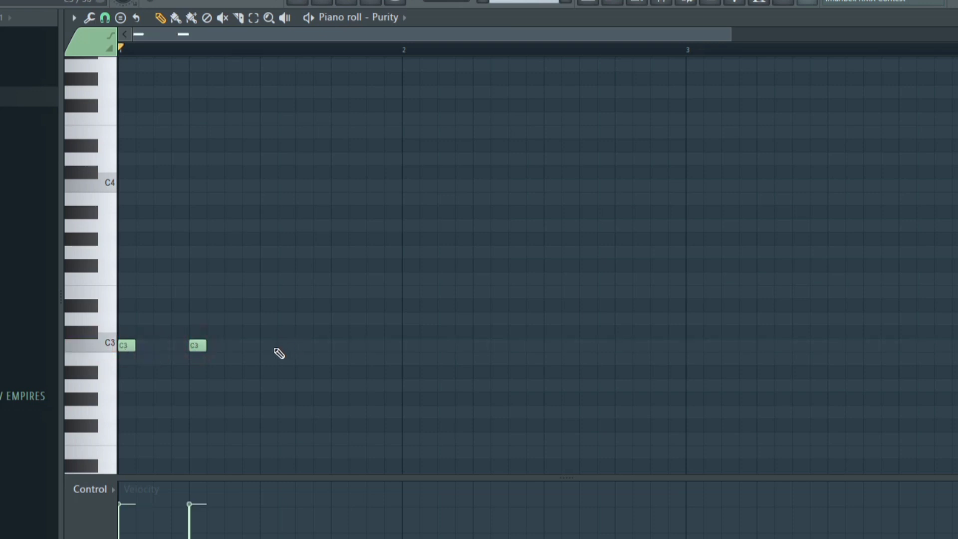
{"action": "left_click", "coordinate": [267, 346]}
{"action": "left_click", "coordinate": [337, 345]}
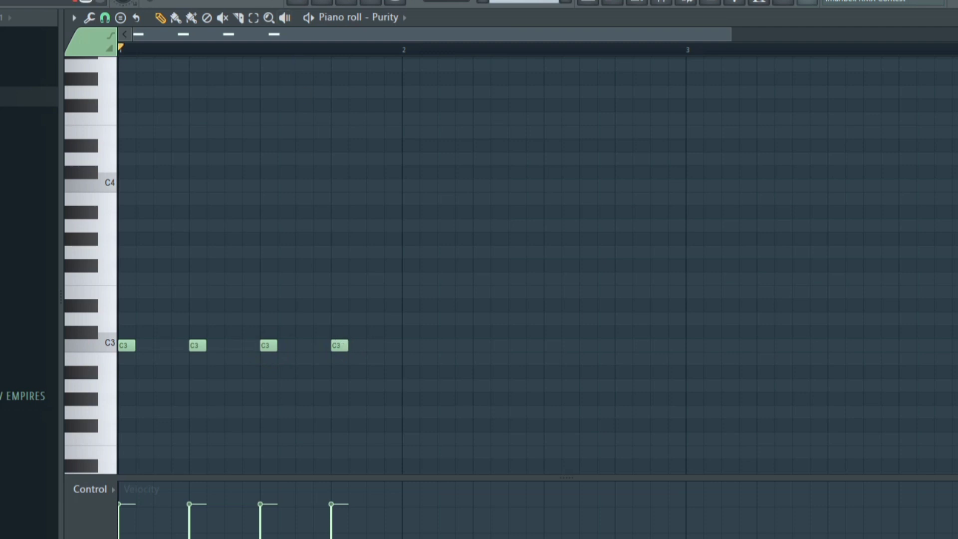
Step: Choose a slower preset song tempo and play back the four C3 notes
{"action": "right_click", "coordinate": [253, 1]}
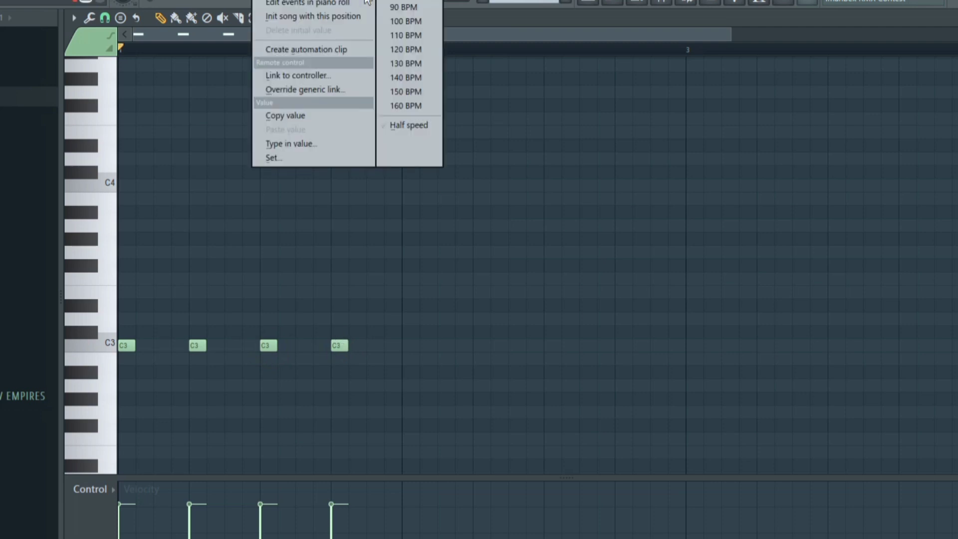
{"action": "left_click", "coordinate": [400, 2]}
{"action": "key", "text": "space"}
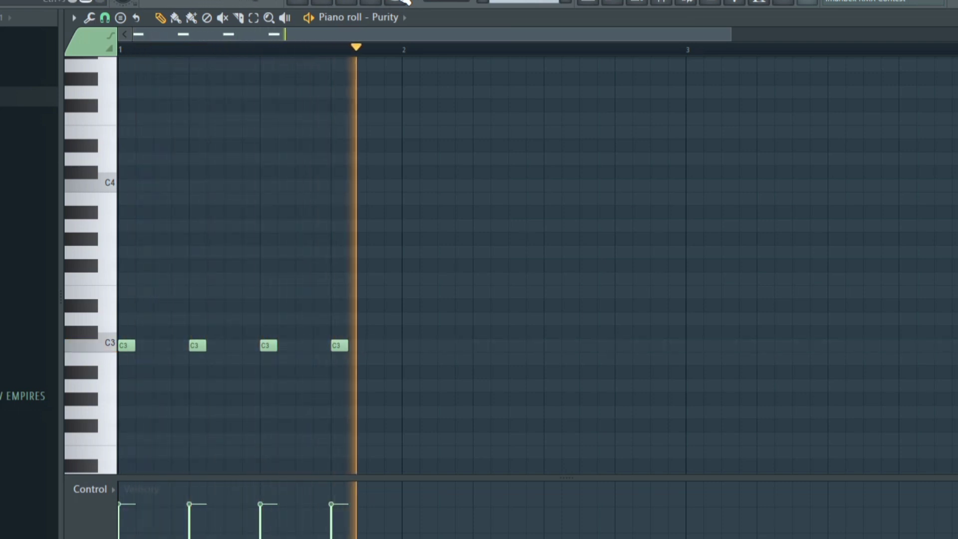
{"action": "key", "text": "space"}
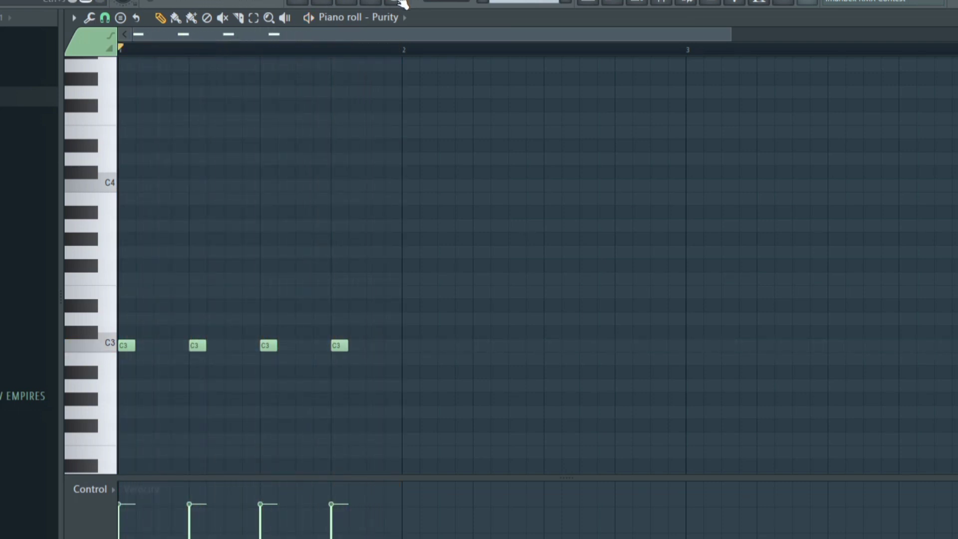
Step: Audition the C#3 sound, place C#3 notes on steps 1, 4 and 7 of bar 1, and play them back
{"action": "left_click", "coordinate": [86, 333]}
{"action": "left_click", "coordinate": [88, 335]}
{"action": "left_click", "coordinate": [87, 335]}
{"action": "left_click", "coordinate": [88, 334]}
{"action": "left_click", "coordinate": [125, 332]}
{"action": "left_click", "coordinate": [177, 331]}
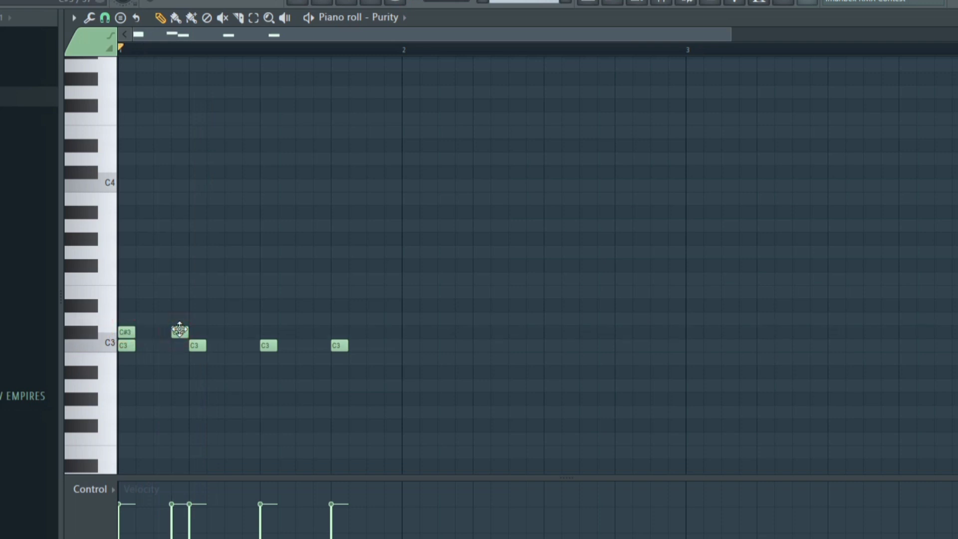
{"action": "left_click", "coordinate": [232, 332]}
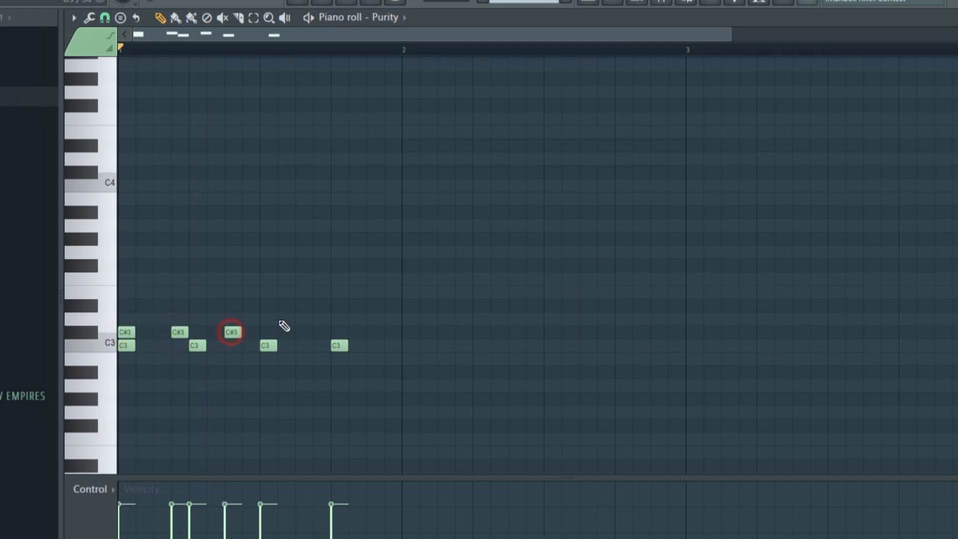
{"action": "key", "text": "space"}
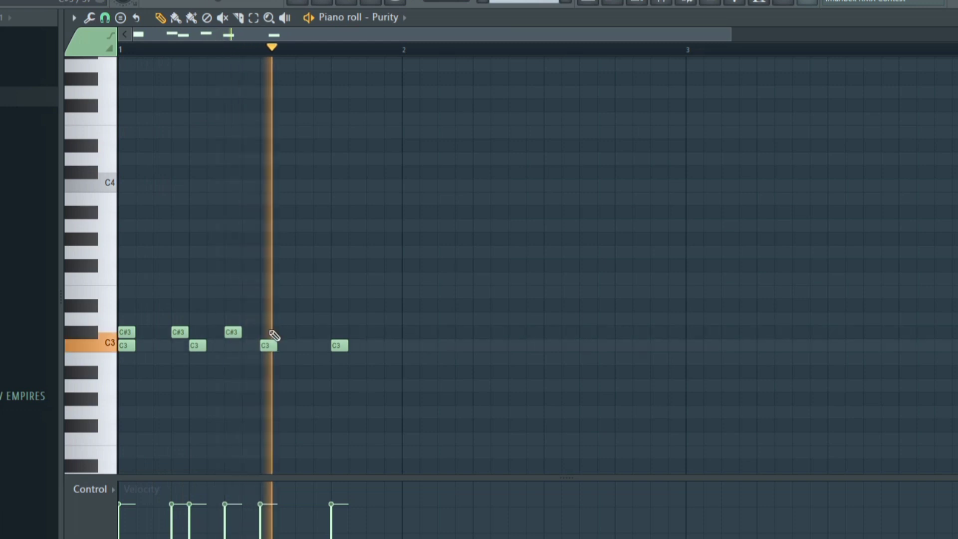
{"action": "key", "text": "space"}
Step: Repeat the C#3 rhythm in the second half of bar 1 on steps 9, 12 and 15, and play the pattern
{"action": "left_click", "coordinate": [267, 332]}
{"action": "left_click", "coordinate": [321, 332]}
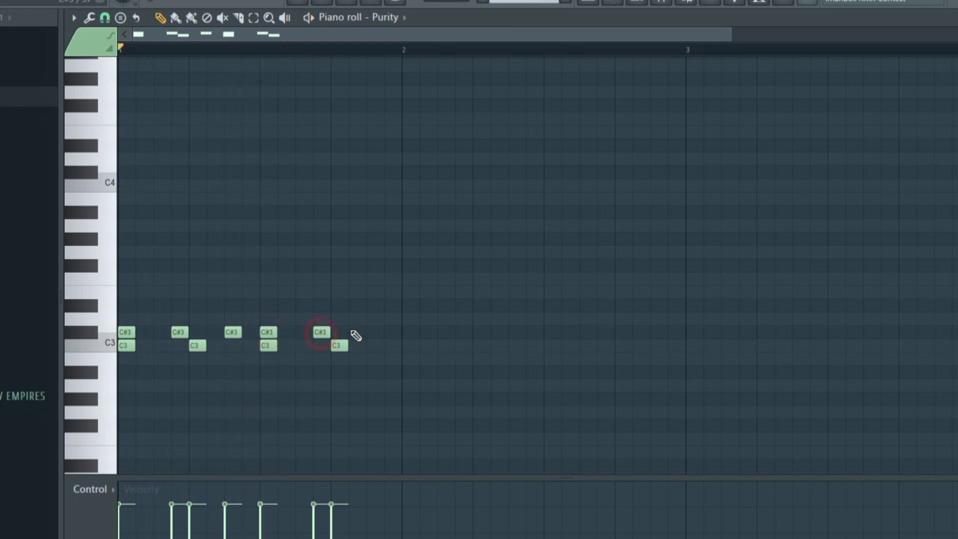
{"action": "left_click", "coordinate": [373, 332]}
{"action": "key", "text": "space"}
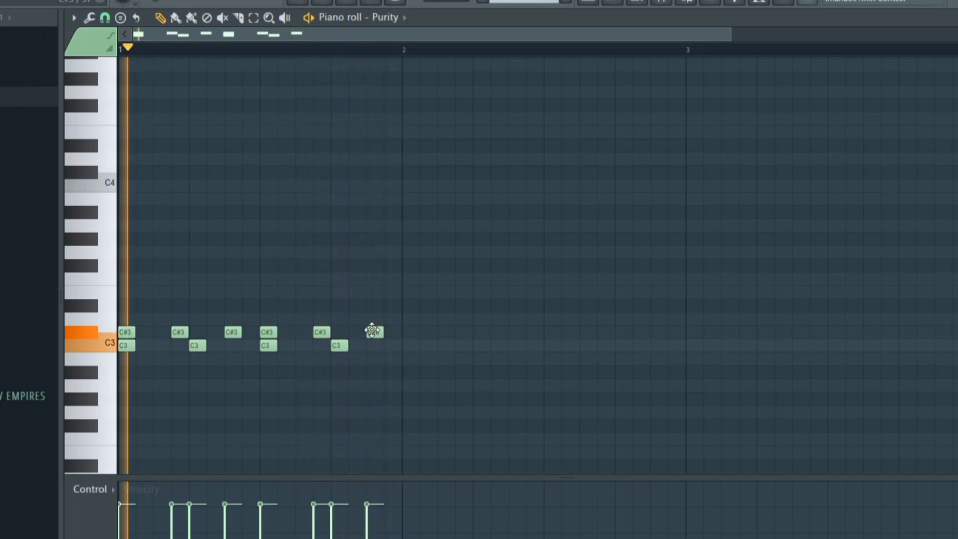
{"action": "key", "text": "space"}
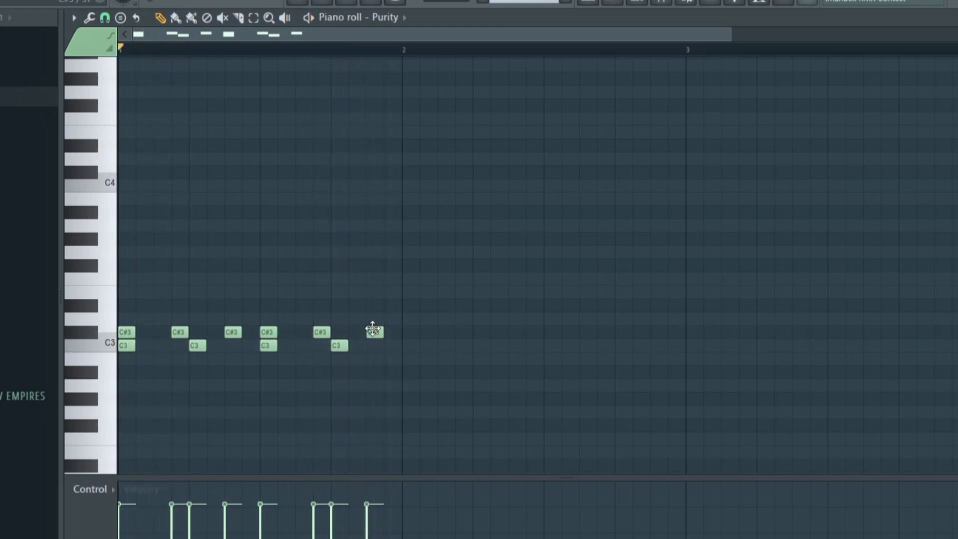
Step: Audition the drum sounds on the keys from C3 upward to find another percussion hit
{"action": "left_click", "coordinate": [85, 328]}
{"action": "left_click", "coordinate": [108, 322]}
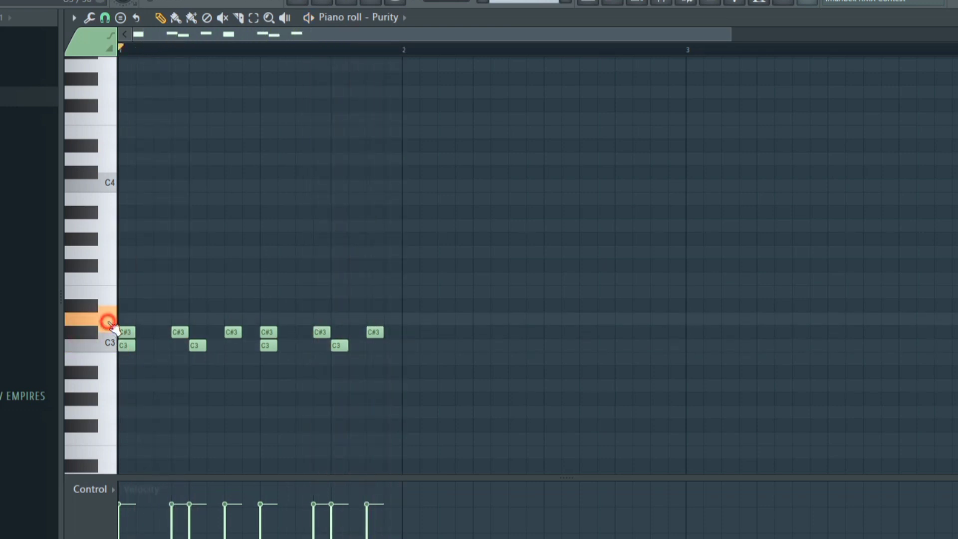
{"action": "left_click", "coordinate": [93, 336]}
{"action": "left_click", "coordinate": [105, 345]}
{"action": "left_click", "coordinate": [103, 326]}
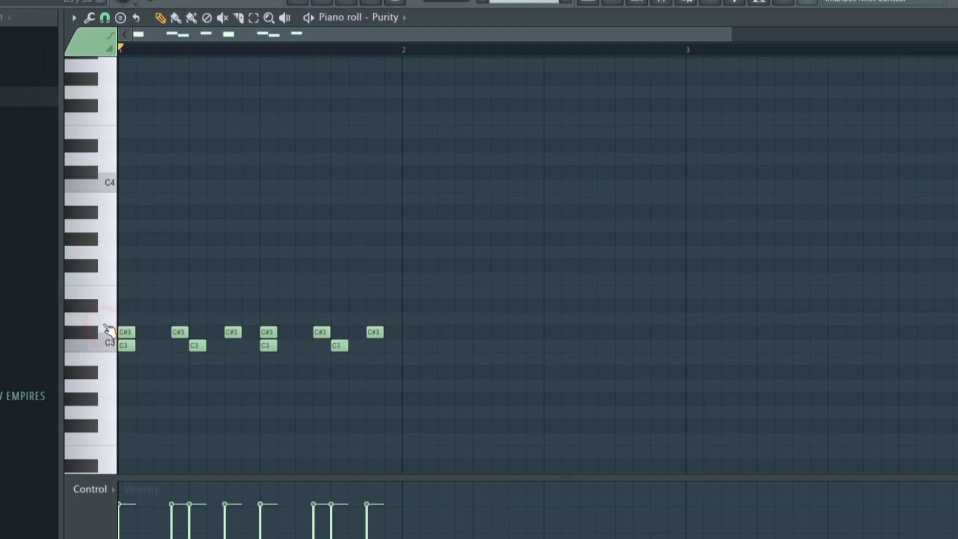
{"action": "left_click", "coordinate": [94, 306]}
{"action": "left_click", "coordinate": [103, 280]}
{"action": "left_click", "coordinate": [106, 259]}
{"action": "left_click", "coordinate": [91, 268]}
Step: Audition F3, add F3 notes over the C#3 hits on steps 7 and 15, and play the pattern
{"action": "left_click", "coordinate": [104, 279]}
{"action": "left_click", "coordinate": [106, 282]}
{"action": "left_click", "coordinate": [106, 282]}
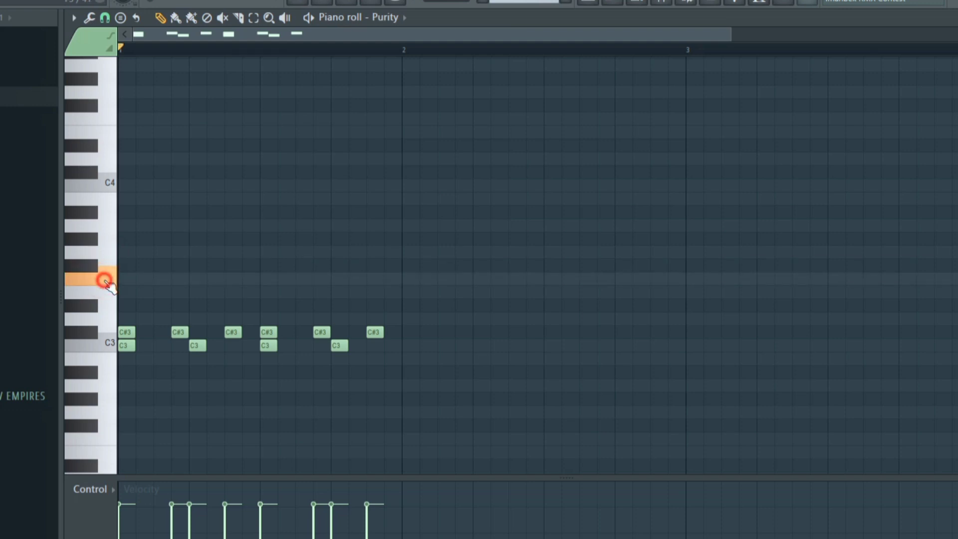
{"action": "left_click", "coordinate": [231, 279]}
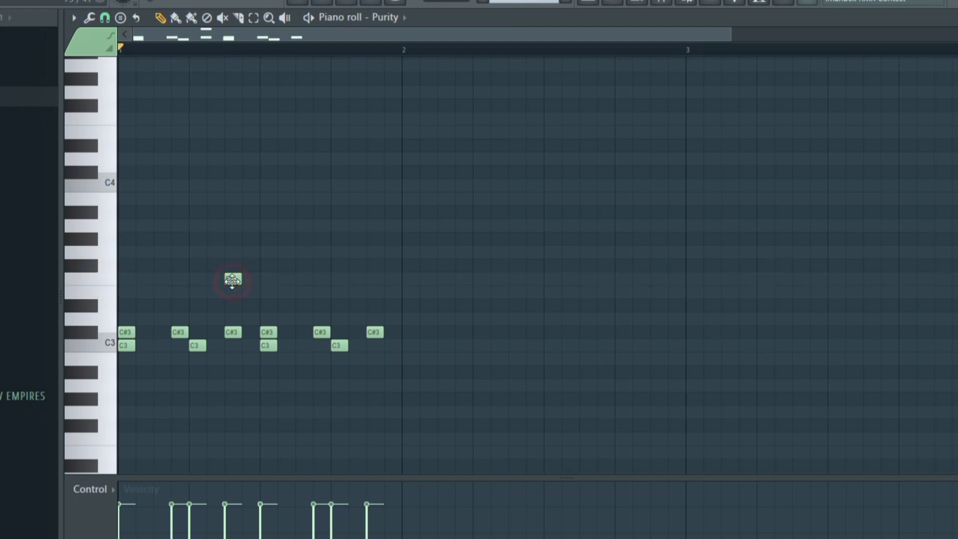
{"action": "left_click", "coordinate": [375, 278]}
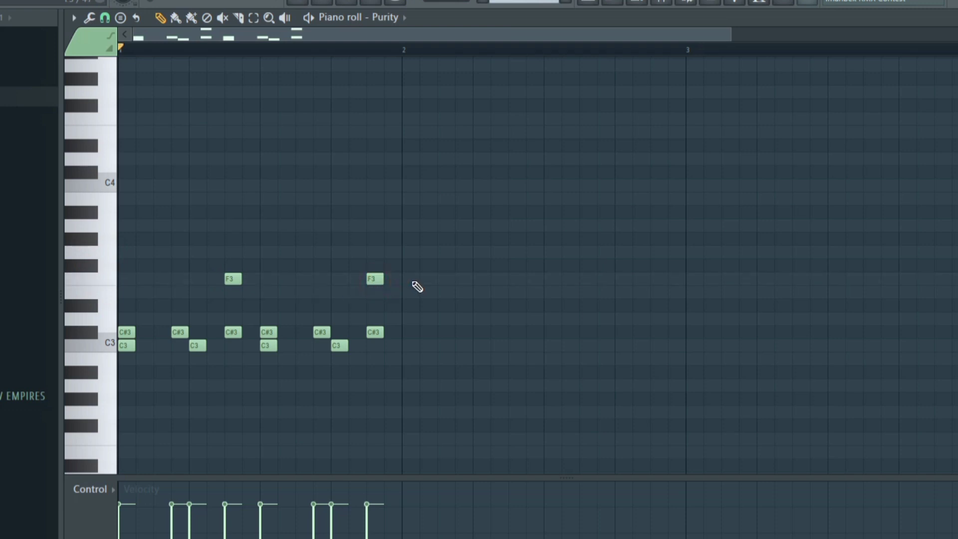
{"action": "key", "text": "space"}
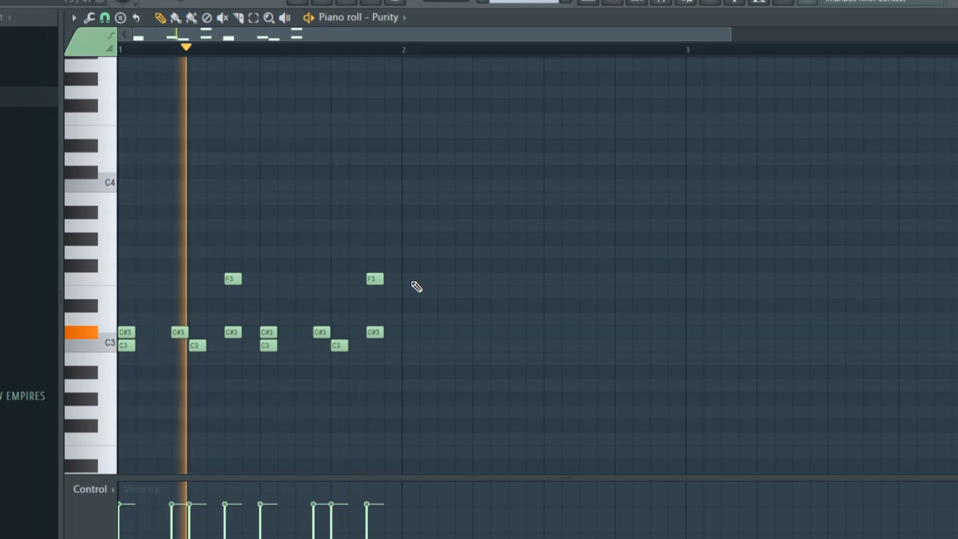
{"action": "key", "text": "space"}
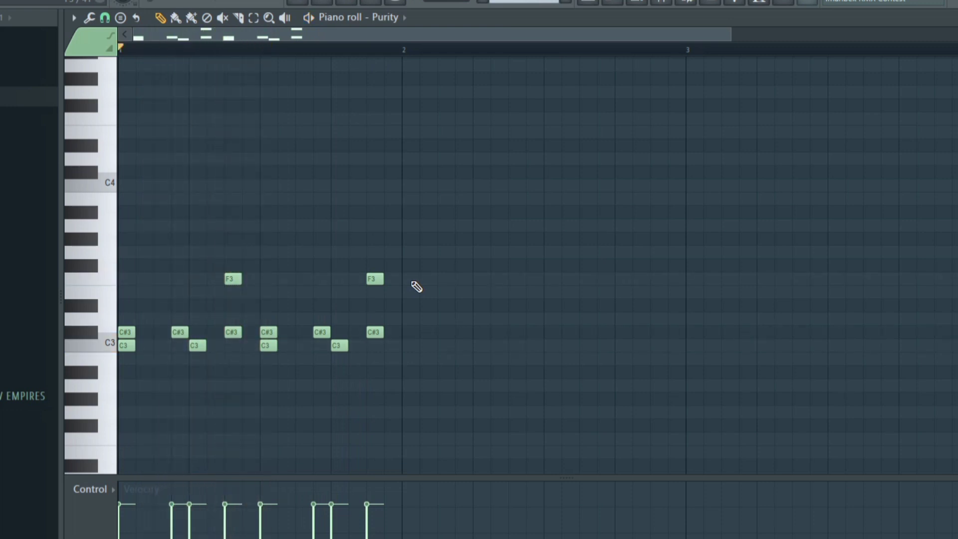
Step: Audition F#3, place two-step-long F#3 notes on steps 1, 4 and 7 of bar 1, and play them back
{"action": "left_click", "coordinate": [92, 266]}
{"action": "left_click", "coordinate": [90, 267]}
{"action": "left_click", "coordinate": [91, 266]}
{"action": "left_click", "coordinate": [125, 266]}
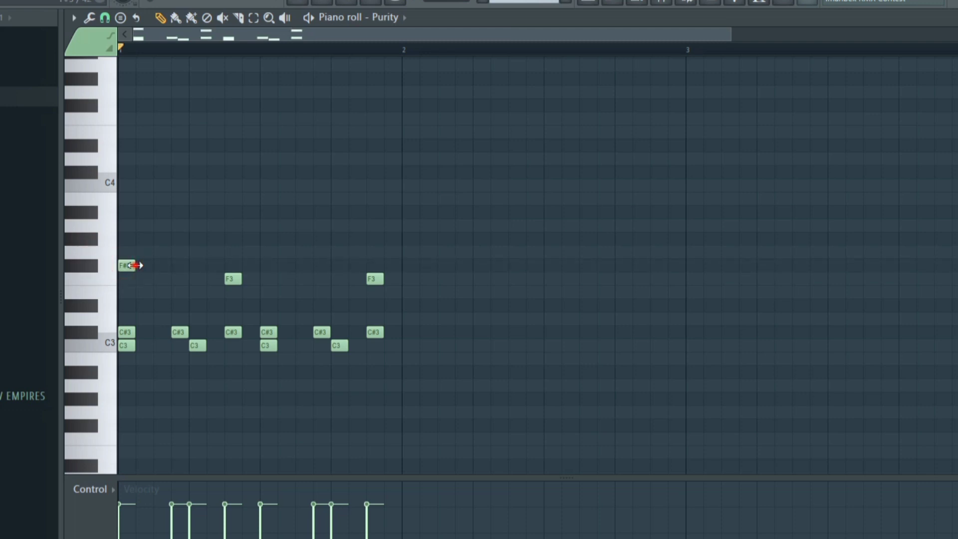
{"action": "left_click_drag", "start_coordinate": [134, 266], "coordinate": [153, 266]}
{"action": "left_click", "coordinate": [182, 266]}
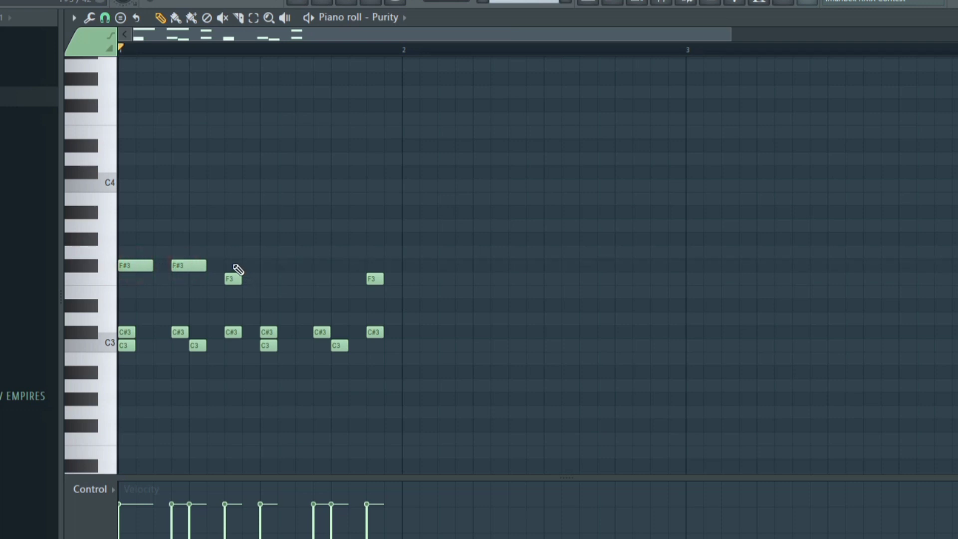
{"action": "left_click", "coordinate": [235, 266]}
{"action": "key", "text": "space"}
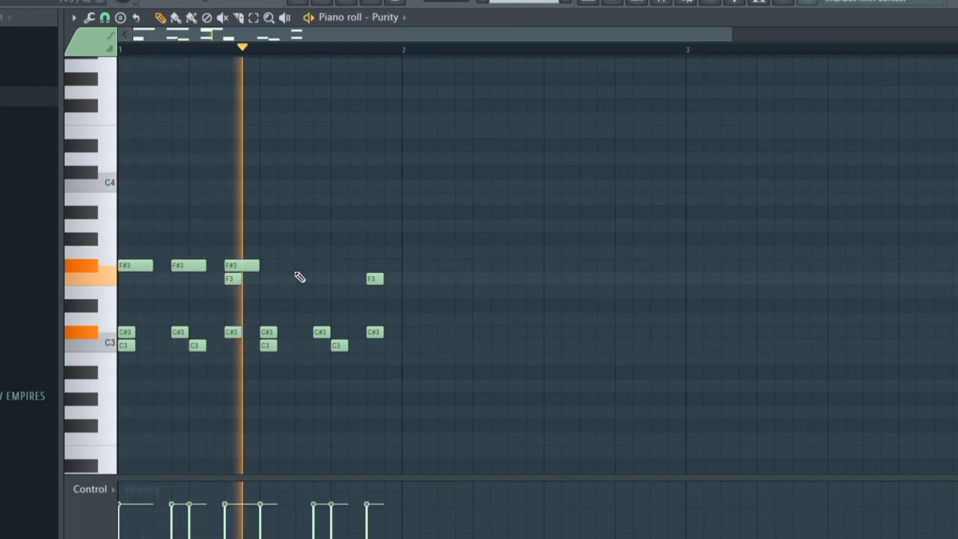
{"action": "key", "text": "space"}
Step: Continue the two-step-long F#3 notes on steps 9, 12 and 15 of bar 1, and play the pattern
{"action": "left_click", "coordinate": [271, 265]}
{"action": "left_click", "coordinate": [326, 267]}
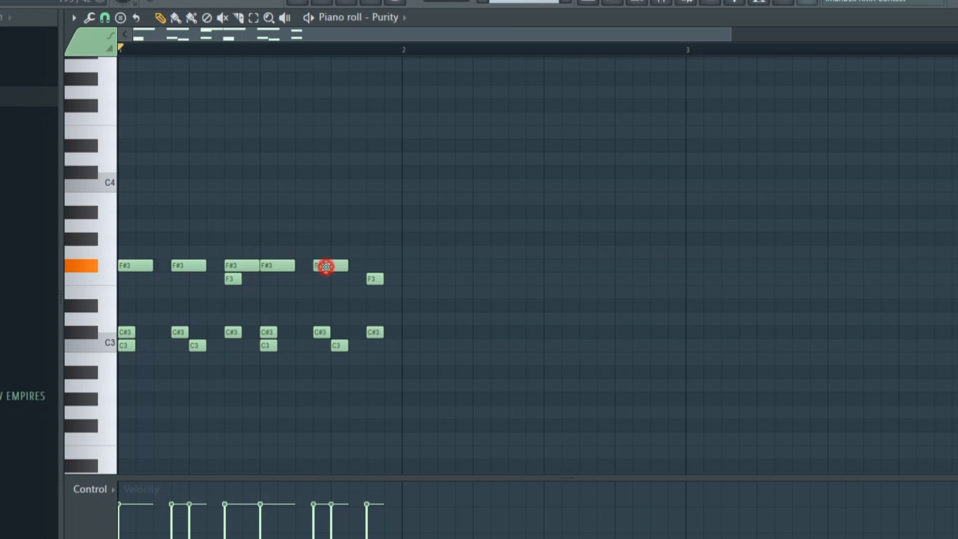
{"action": "left_click", "coordinate": [370, 266]}
{"action": "key", "text": "space"}
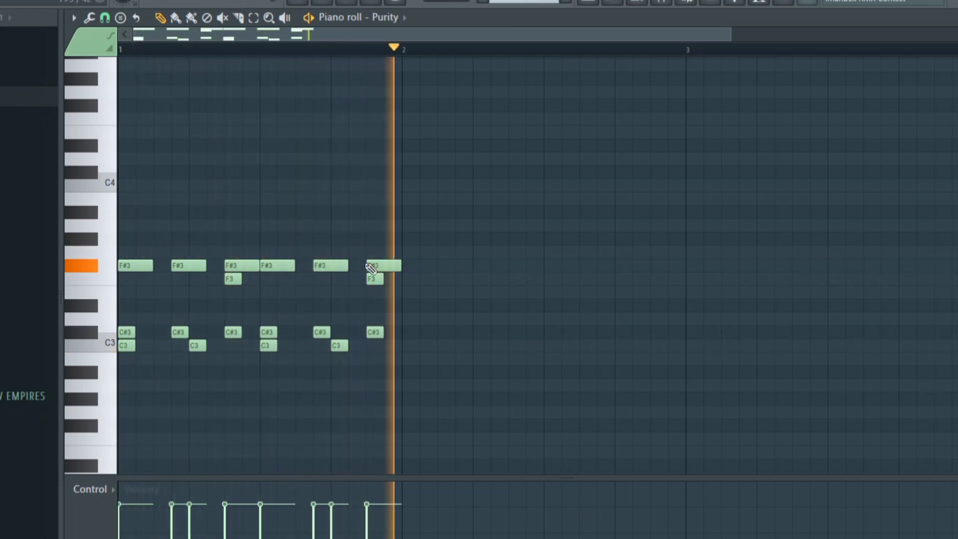
{"action": "key", "text": "space"}
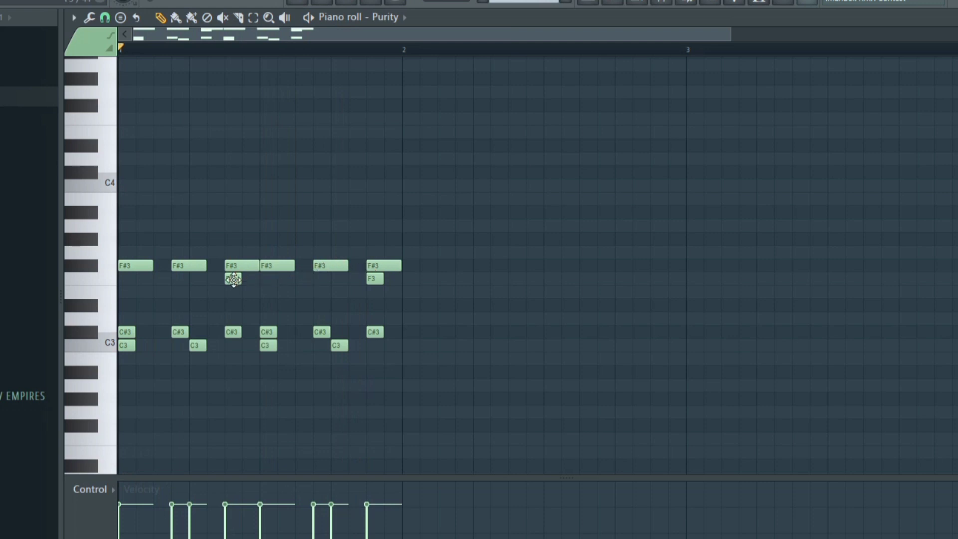
Step: Add a one-step F#3 note on step 3 of bar 1 and lower its velocity well below the other hits
{"action": "left_click", "coordinate": [178, 331]}
{"action": "left_click", "coordinate": [159, 278]}
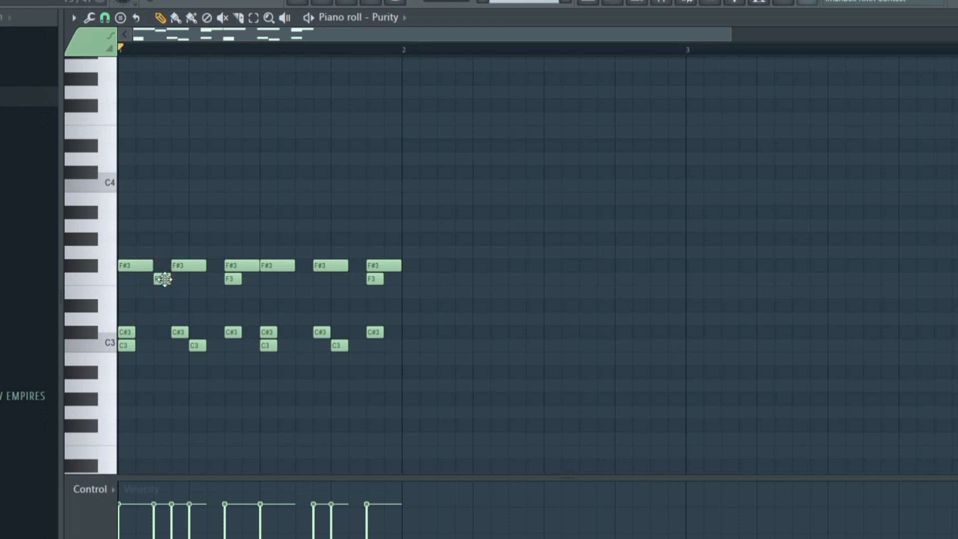
{"action": "left_click_drag", "start_coordinate": [159, 278], "coordinate": [162, 258]}
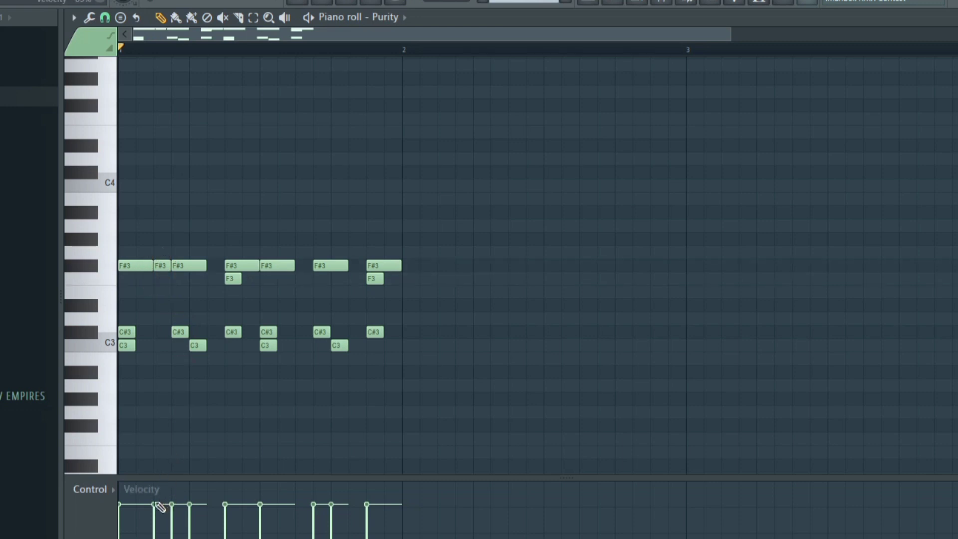
{"action": "left_click_drag", "start_coordinate": [157, 505], "coordinate": [155, 533]}
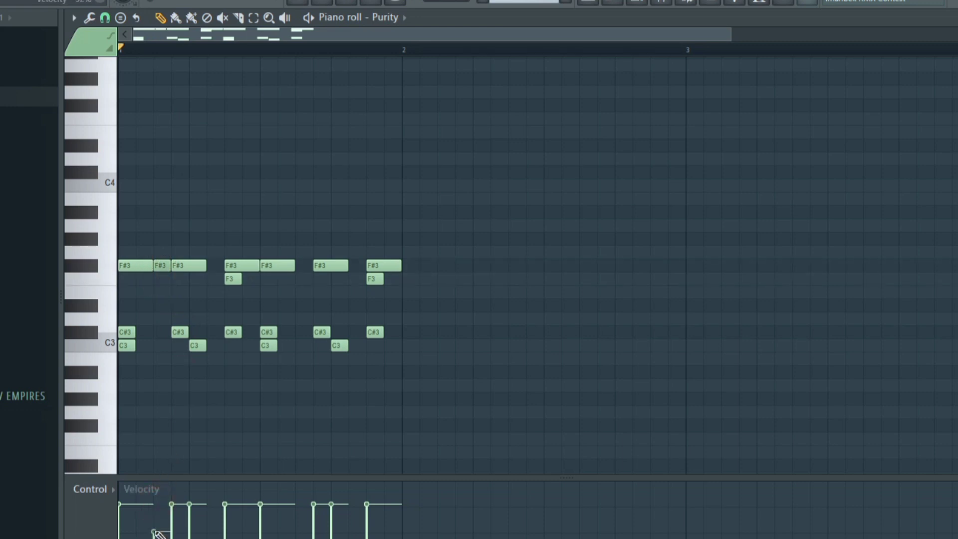
Step: Repeat the short, quiet F#3 note on steps 6, 11 and 14 of bar 1, and play the pattern
{"action": "left_click", "coordinate": [157, 266]}
{"action": "left_click", "coordinate": [212, 266]}
{"action": "left_click", "coordinate": [301, 265]}
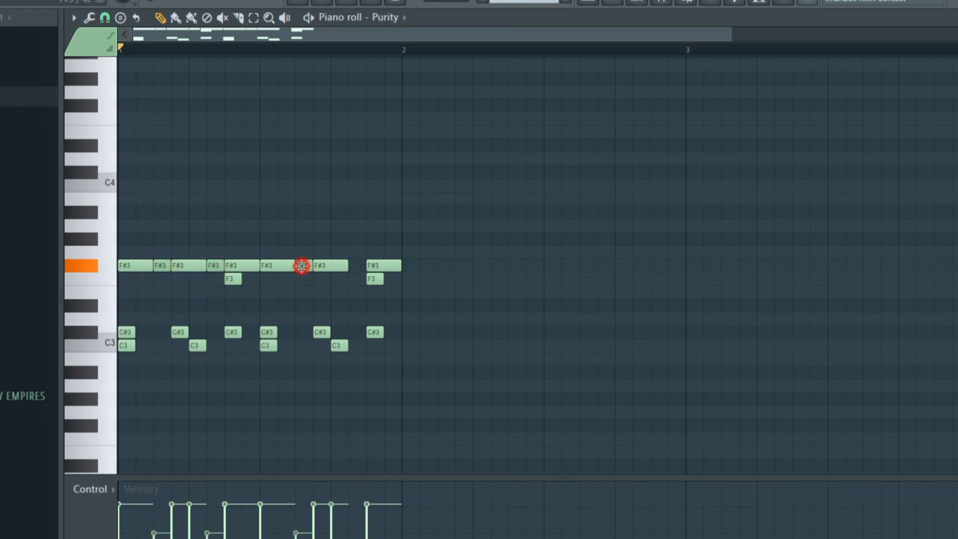
{"action": "left_click", "coordinate": [357, 266]}
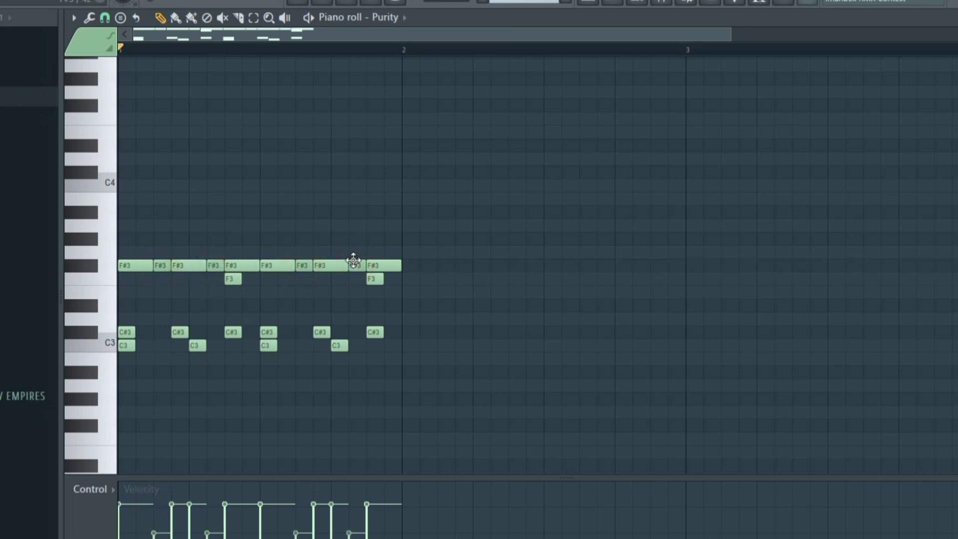
{"action": "key", "text": "space"}
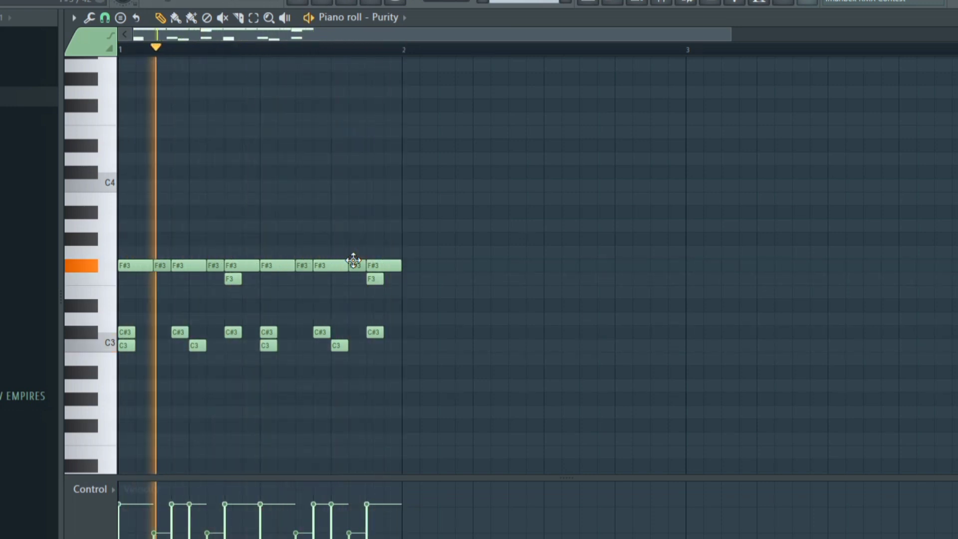
{"action": "key", "text": "space"}
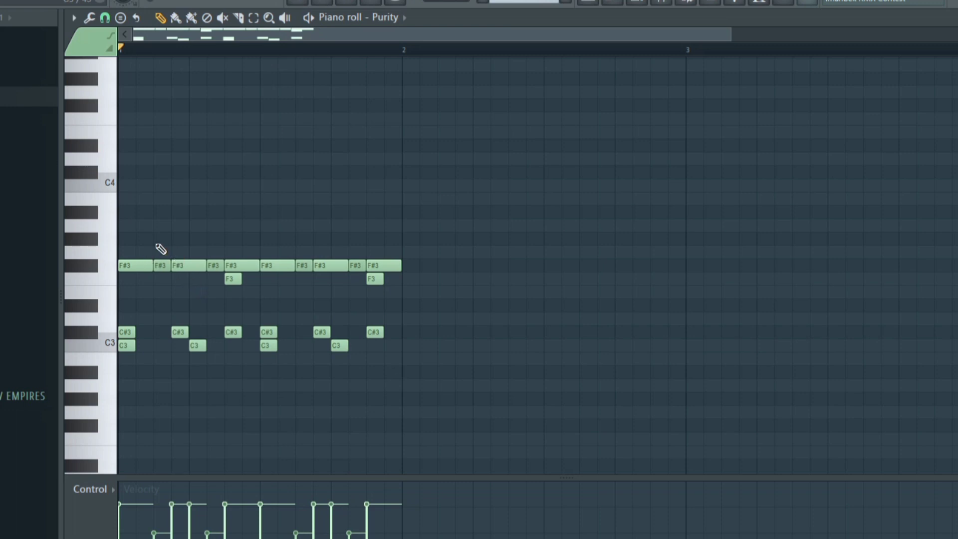
Step: Audition G#4, place one-step G#4 notes on steps 1, 4 and 5 of bar 1, and play them back
{"action": "scroll", "coordinate": [127, 240], "scroll_direction": "up", "scroll_amount": 3}
{"action": "left_click", "coordinate": [93, 200]}
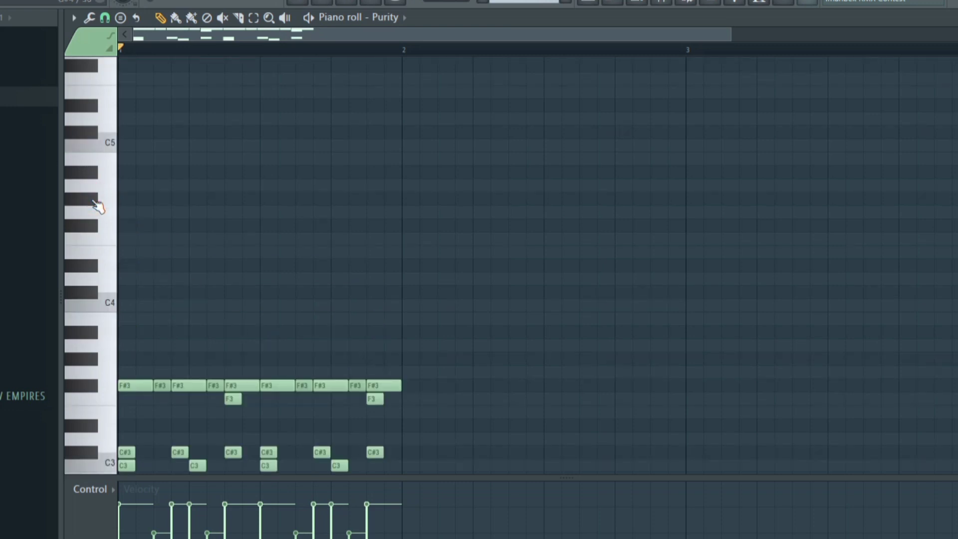
{"action": "left_click", "coordinate": [93, 201]}
{"action": "left_click", "coordinate": [93, 200]}
{"action": "left_click", "coordinate": [127, 199]}
{"action": "right_click", "coordinate": [126, 198]}
{"action": "left_click", "coordinate": [128, 384]}
{"action": "left_click", "coordinate": [126, 200]}
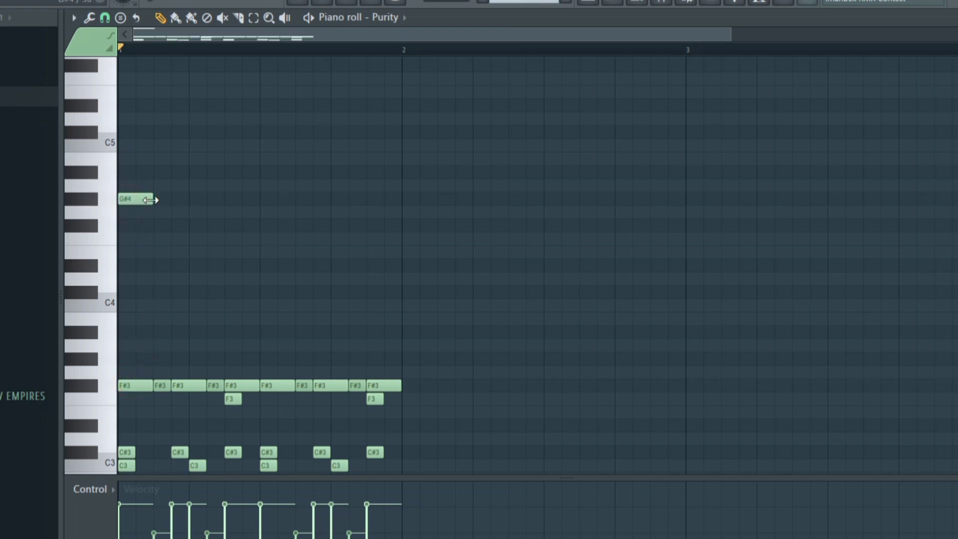
{"action": "left_click_drag", "start_coordinate": [152, 200], "coordinate": [132, 200]}
{"action": "left_click", "coordinate": [180, 199]}
{"action": "left_click", "coordinate": [195, 199]}
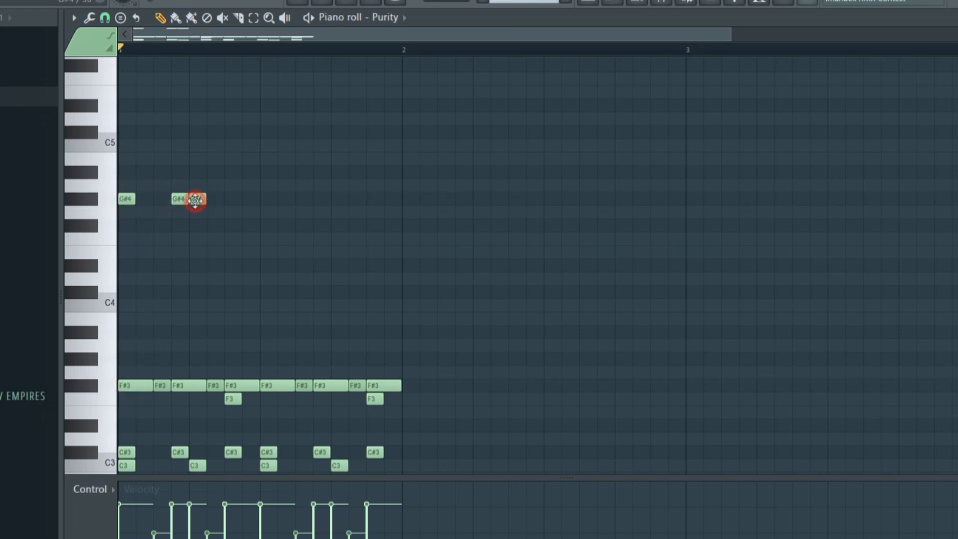
{"action": "key", "text": "space"}
{"action": "key", "text": "space"}
Step: Add G#4 notes on steps 9, 11 and 13 of bar 1, and play the pattern
{"action": "left_click", "coordinate": [267, 200]}
{"action": "left_click", "coordinate": [304, 199]}
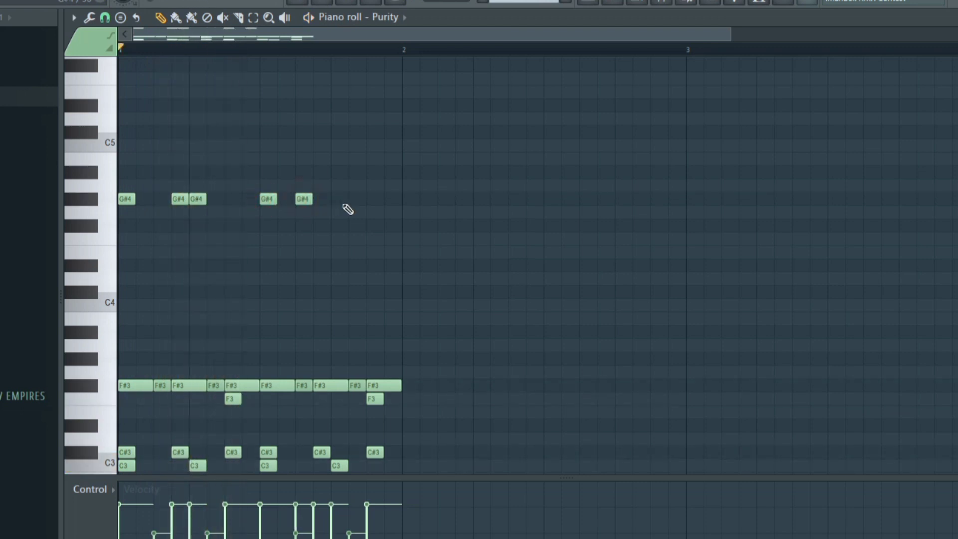
{"action": "left_click", "coordinate": [341, 199]}
{"action": "key", "text": "space"}
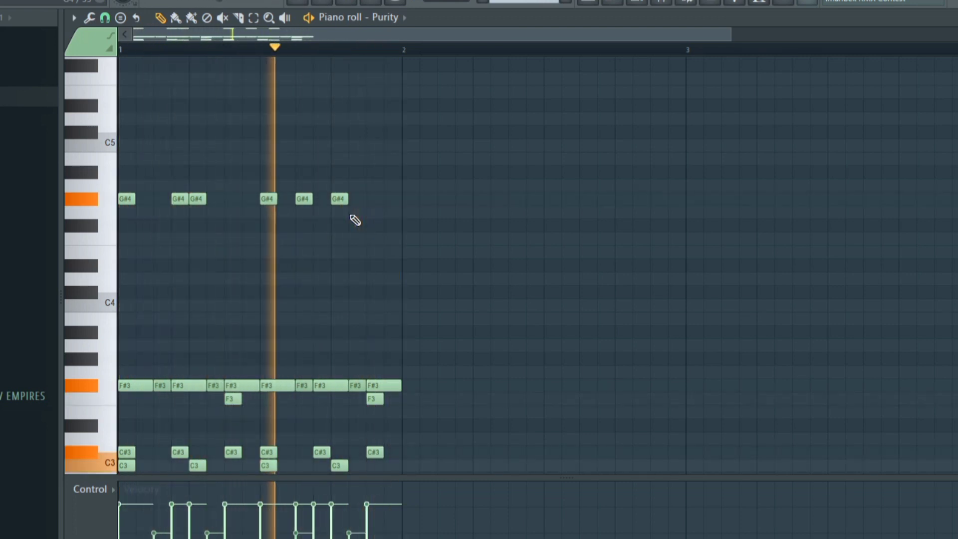
{"action": "key", "text": "space"}
Step: Audition the sounds from C5 up to E5, place an E5 note on step 2 of bar 1, and start playback
{"action": "scroll", "coordinate": [159, 302], "scroll_direction": "up", "scroll_amount": 3}
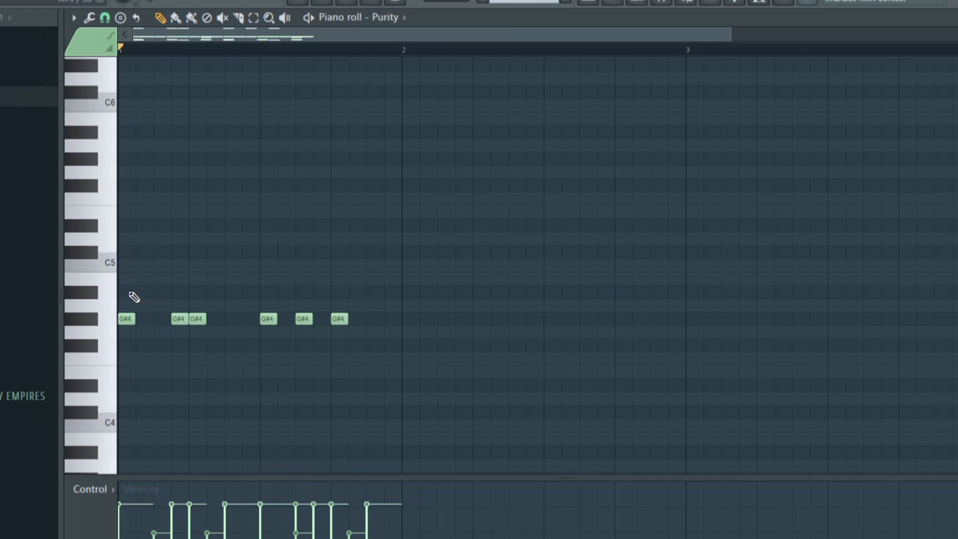
{"action": "left_click", "coordinate": [104, 263]}
{"action": "left_click", "coordinate": [88, 252]}
{"action": "left_click", "coordinate": [108, 213]}
{"action": "left_click", "coordinate": [108, 213]}
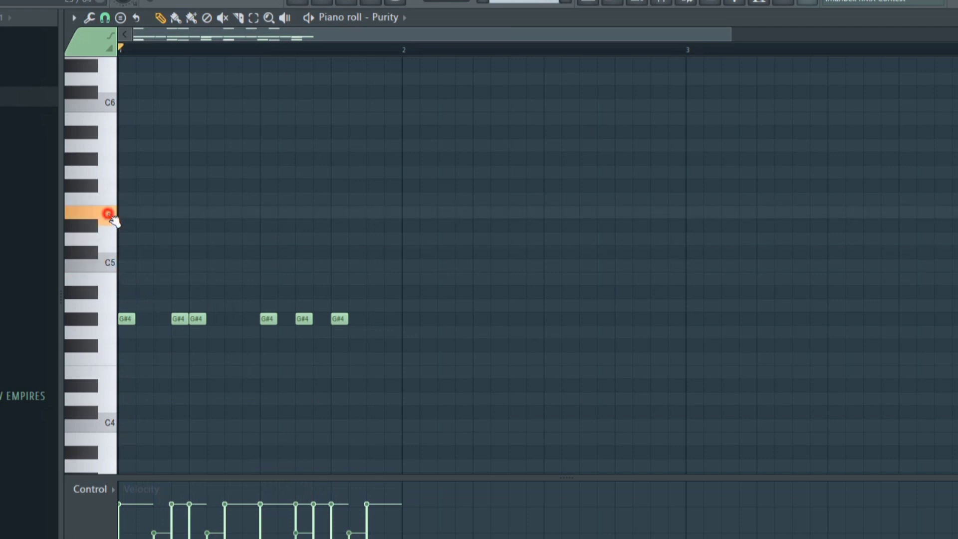
{"action": "left_click", "coordinate": [108, 213]}
{"action": "left_click", "coordinate": [108, 215]}
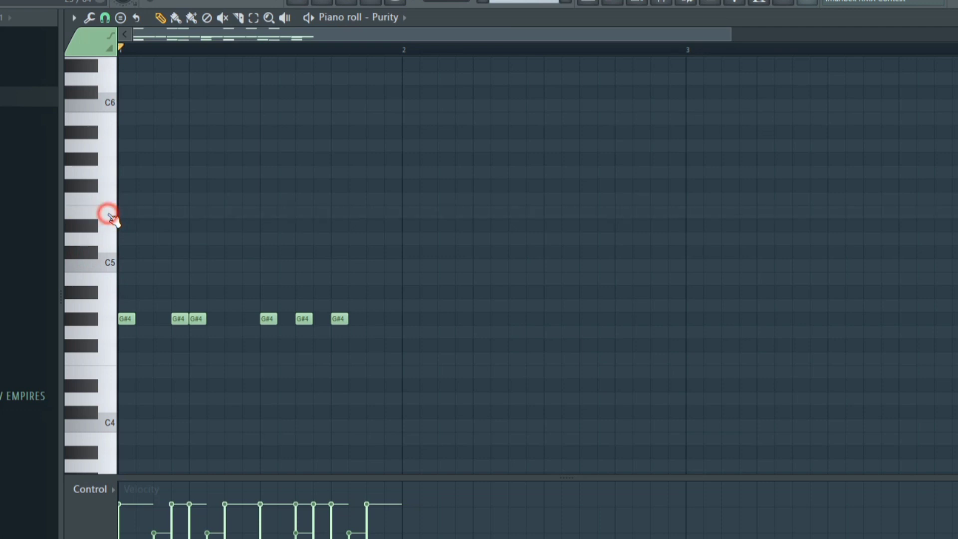
{"action": "left_click", "coordinate": [144, 212]}
{"action": "key", "text": "space"}
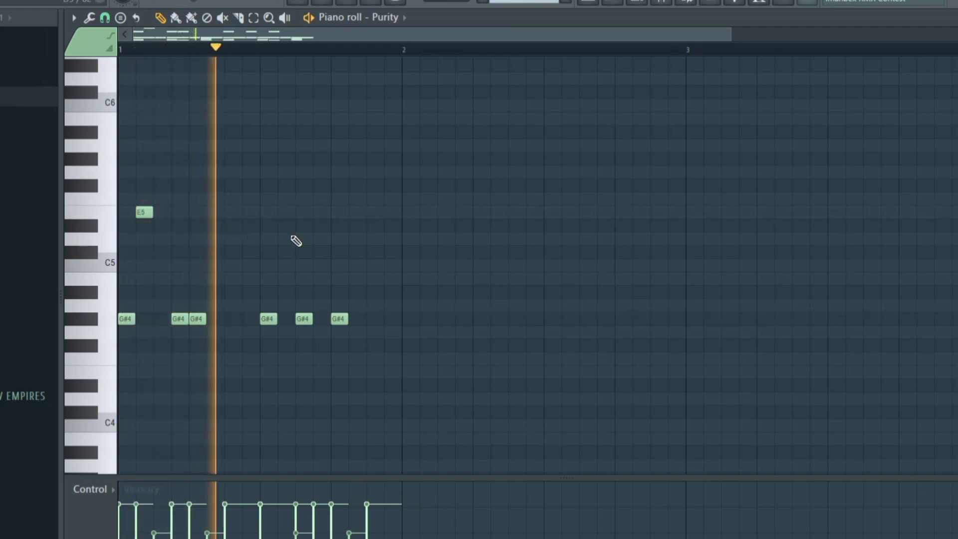
Step: Add E5 notes on steps 14, 15 and 16 and a B4 note on step 15 of bar 1 while the pattern plays
{"action": "left_click", "coordinate": [357, 212]}
{"action": "left_click", "coordinate": [376, 212]}
{"action": "left_click", "coordinate": [393, 213]}
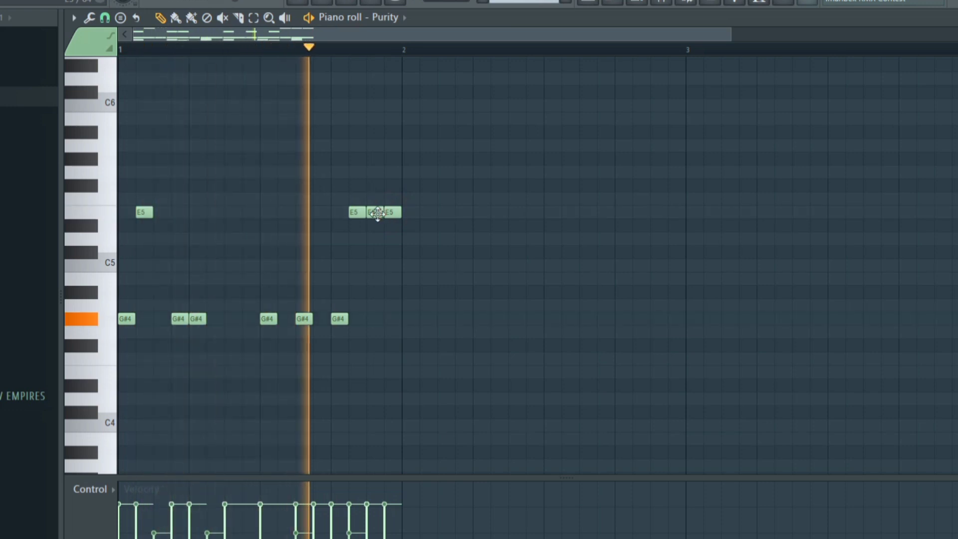
{"action": "left_click", "coordinate": [111, 279]}
{"action": "left_click", "coordinate": [374, 279]}
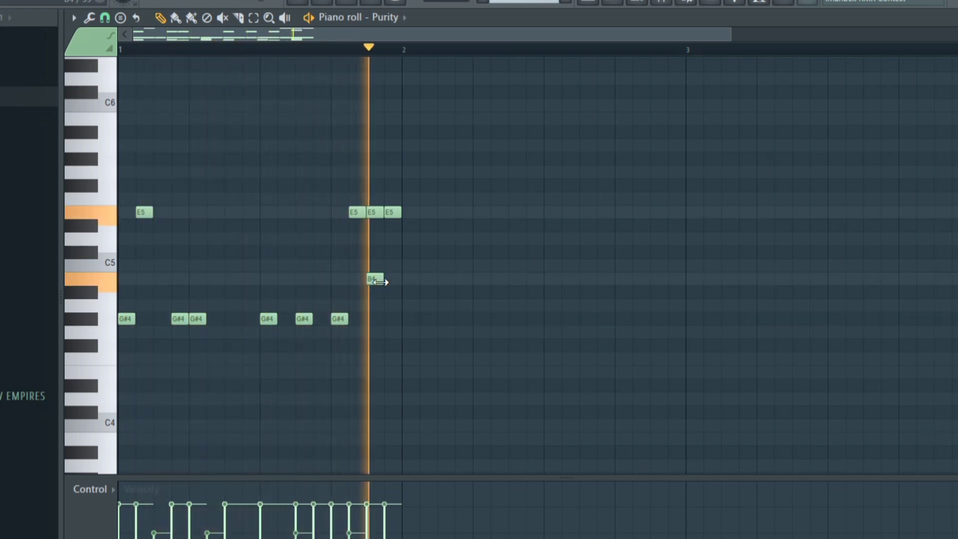
{"action": "key", "text": "space"}
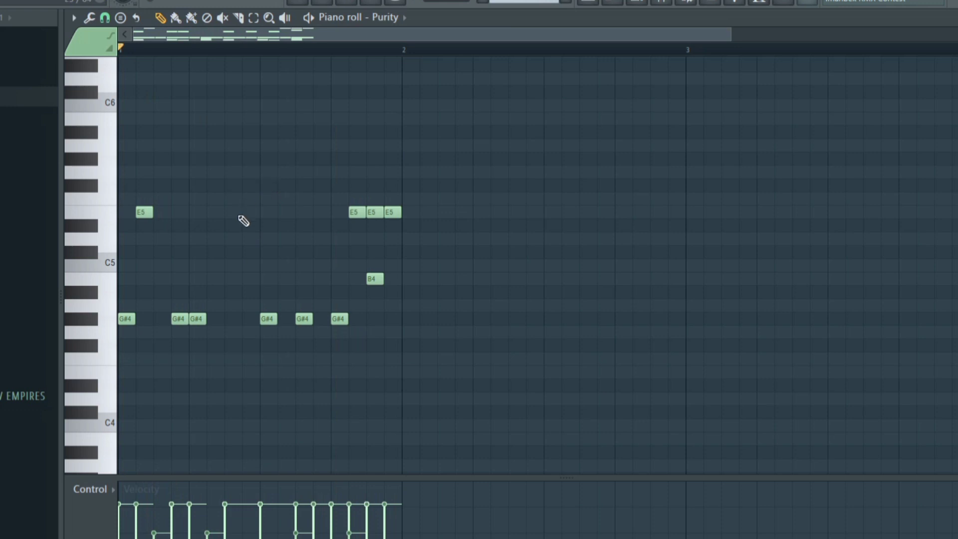
Step: Duplicate all notes of bar 1 into bar 2 and clear the selection
{"action": "key", "text": "ctrl+a"}
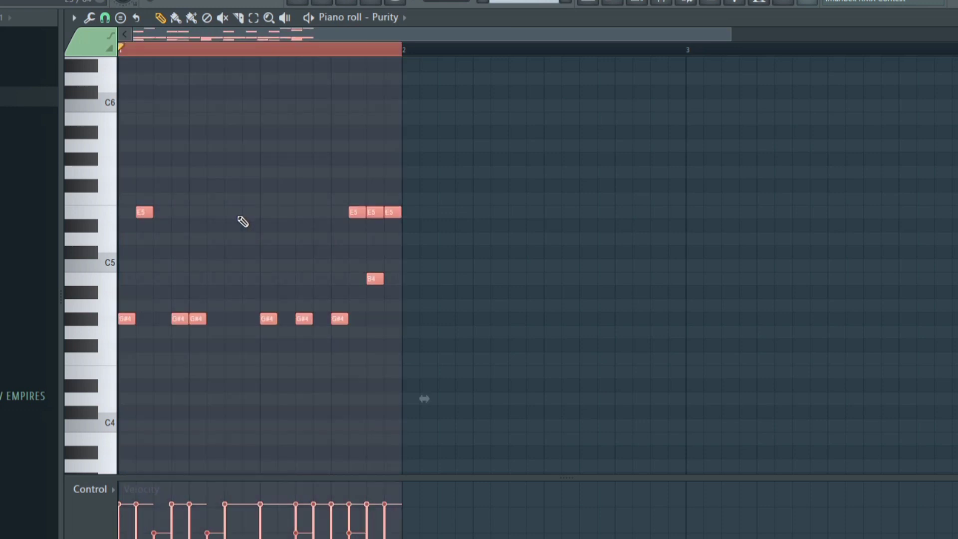
{"action": "key", "text": "ctrl+b"}
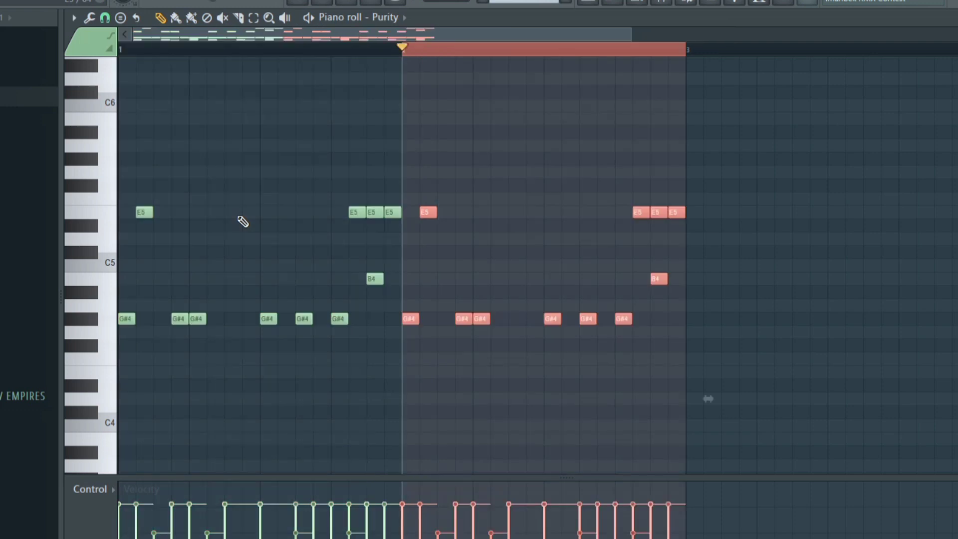
{"action": "key", "text": "ctrl+d"}
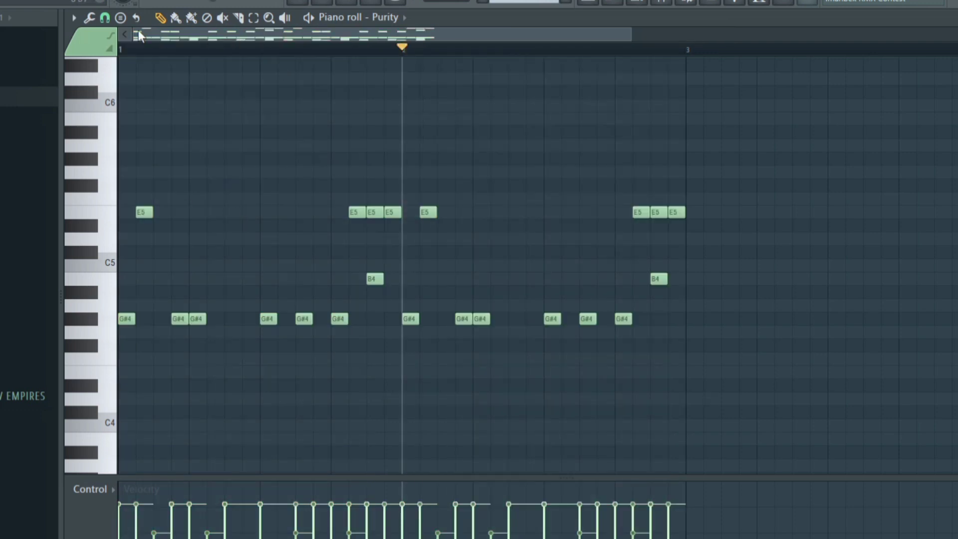
Step: Replace bar 2's B4 hit on step 15 with B4 notes on steps 9 and 13, and play both bars from the start
{"action": "left_click", "coordinate": [121, 49]}
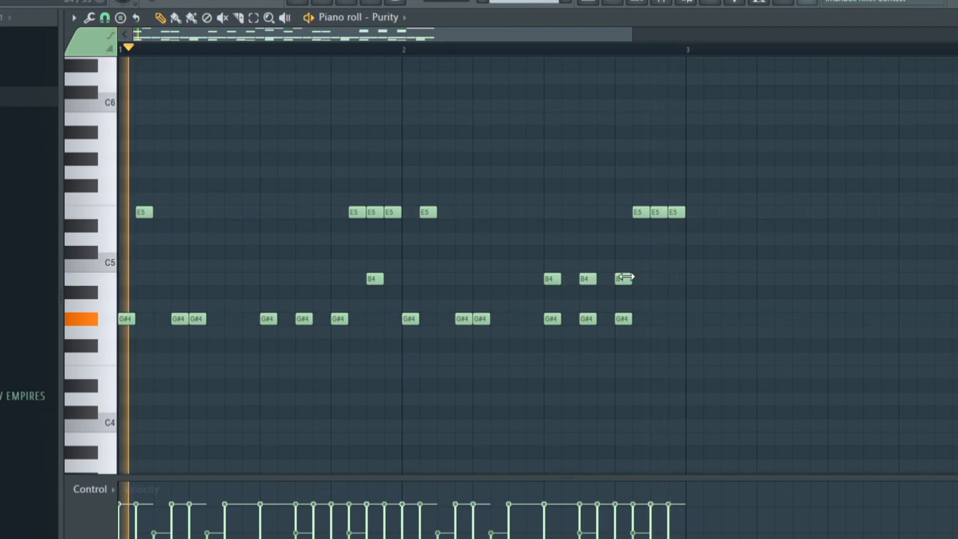
{"action": "right_click", "coordinate": [584, 278]}
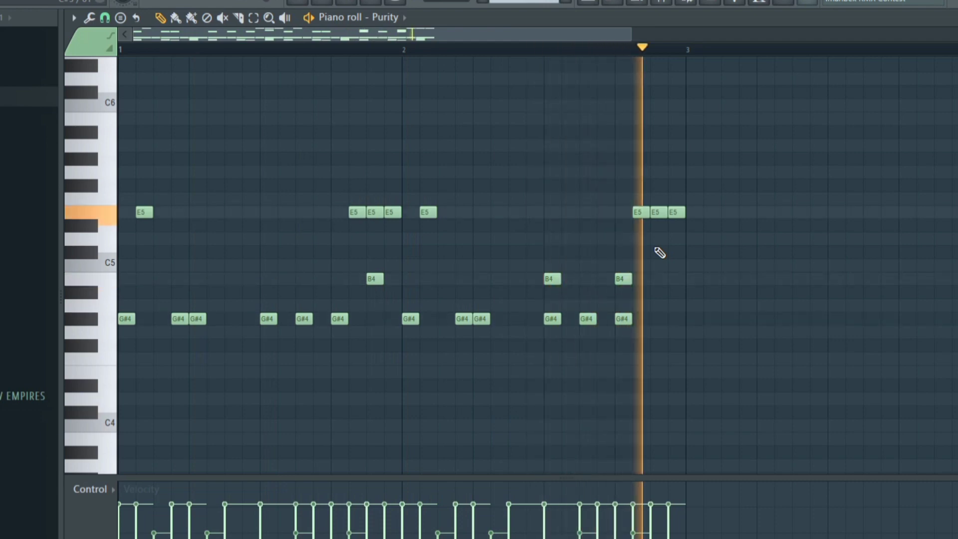
{"action": "key", "text": "space"}
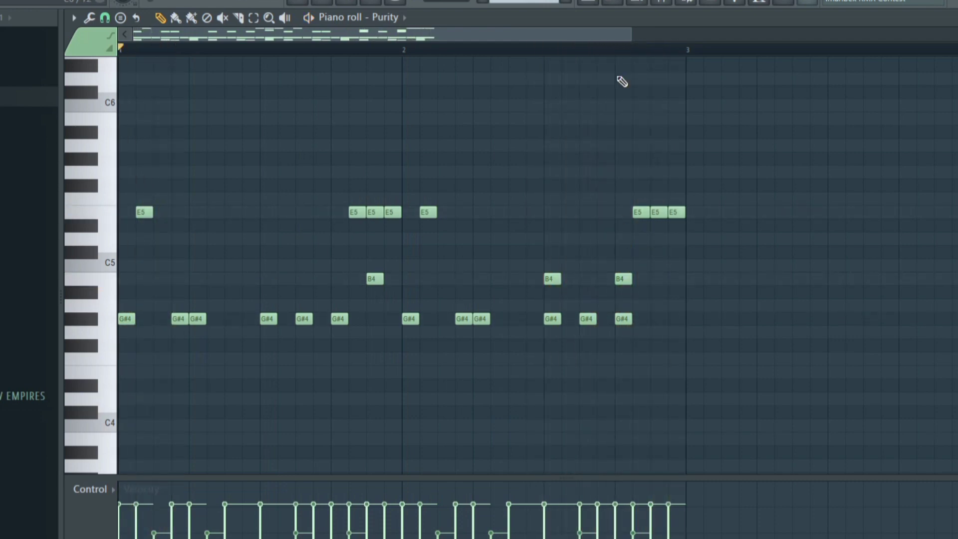
Step: Add a second Purity instrument to the channel rack and move its window up so its keyboard is visible
{"action": "left_click", "coordinate": [637, 2]}
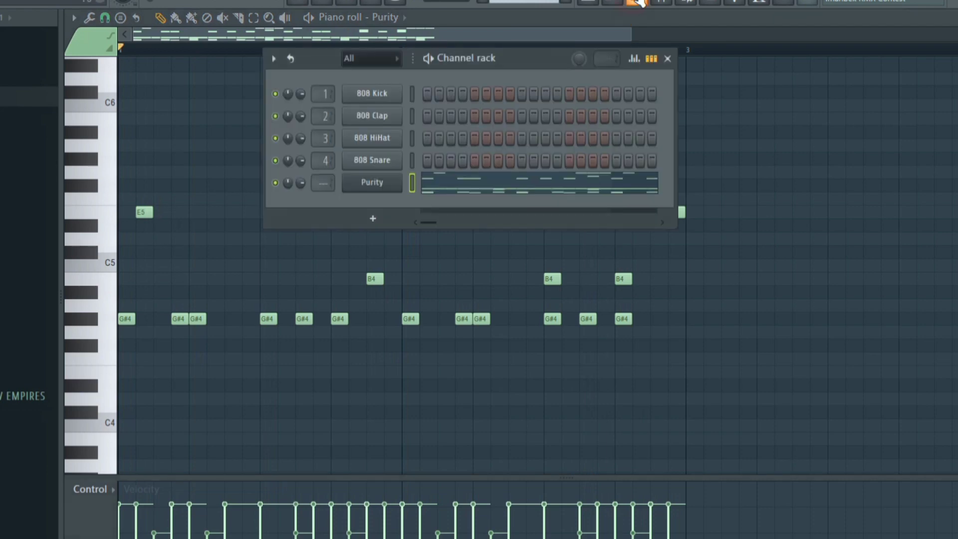
{"action": "left_click", "coordinate": [373, 218]}
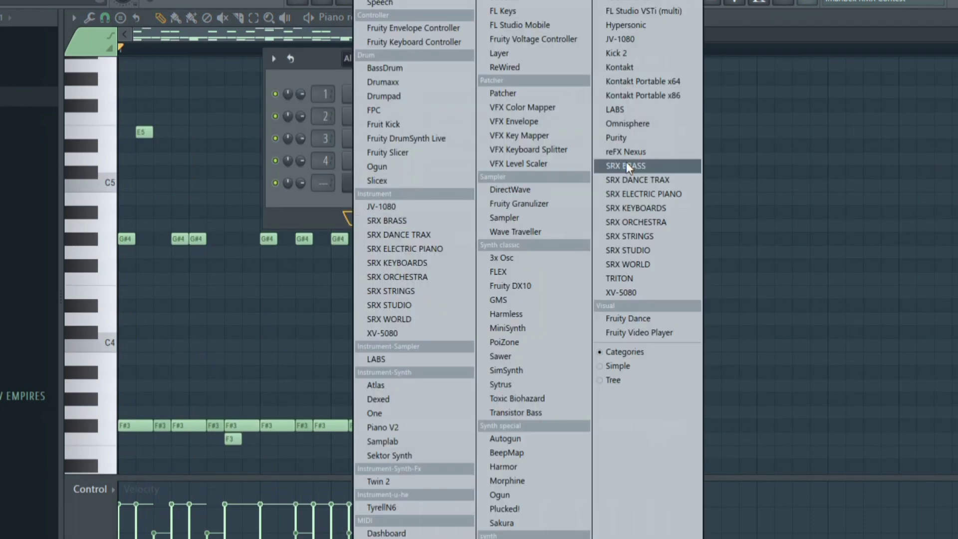
{"action": "left_click", "coordinate": [635, 137]}
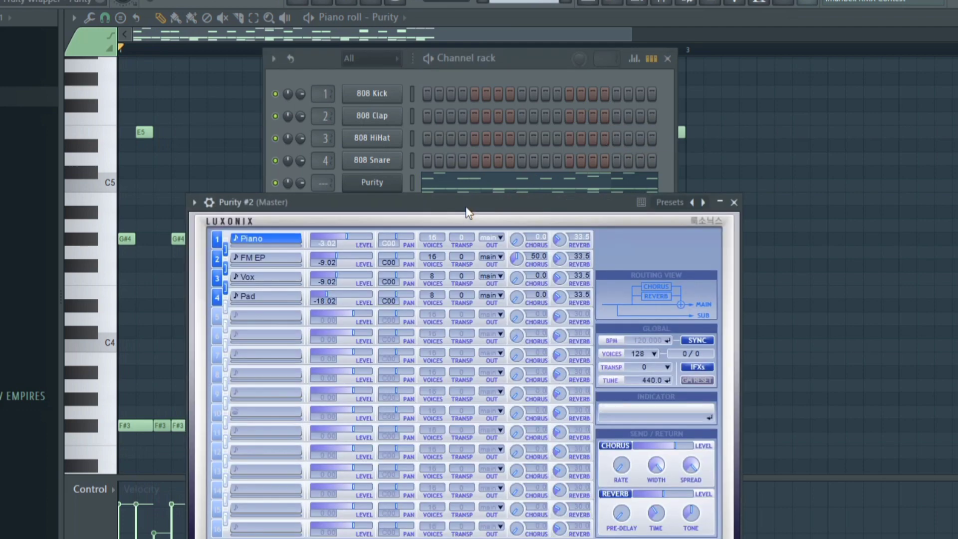
{"action": "left_click_drag", "start_coordinate": [466, 210], "coordinate": [481, 112]}
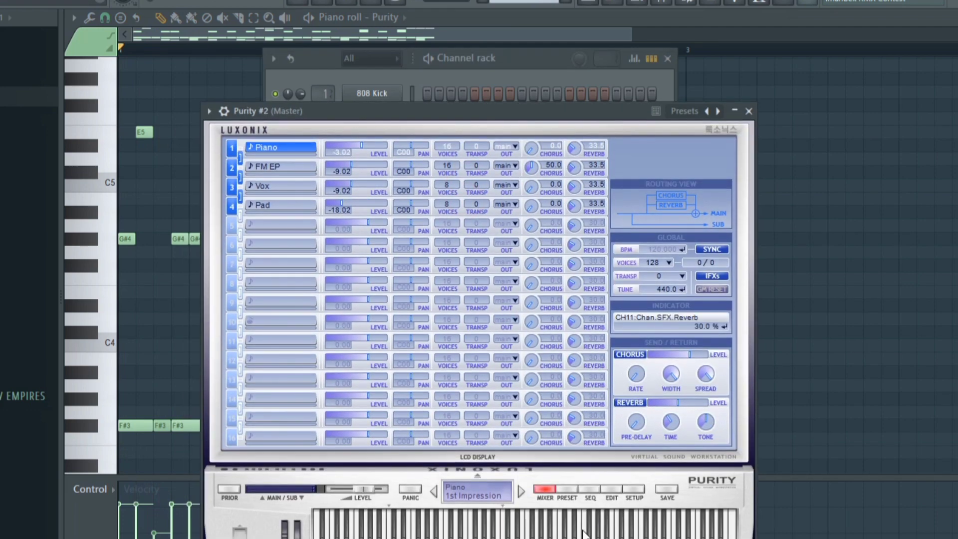
Step: Audition Bell & Perc presets in Purity #2, load 90's BellPad and close the instrument window
{"action": "left_click", "coordinate": [567, 488]}
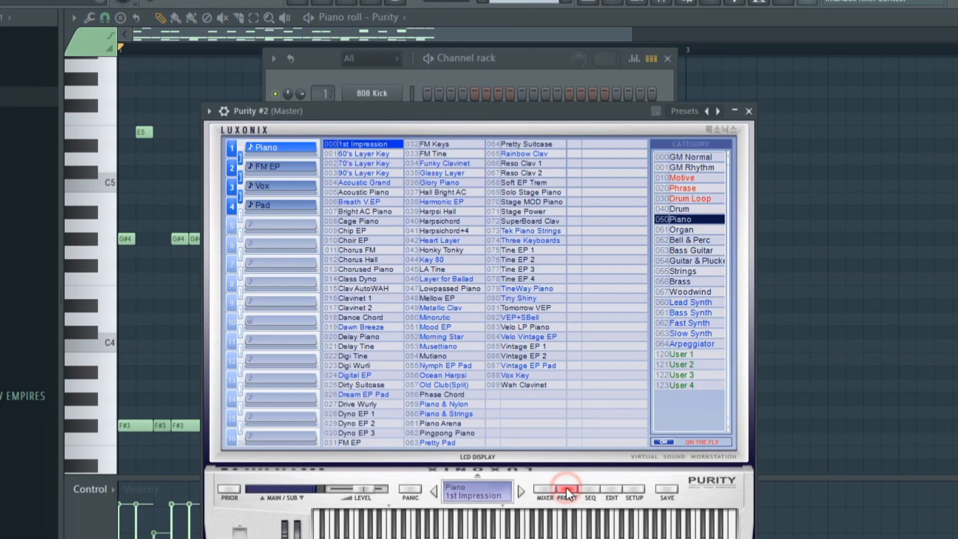
{"action": "left_click", "coordinate": [701, 240]}
{"action": "left_click", "coordinate": [379, 153]}
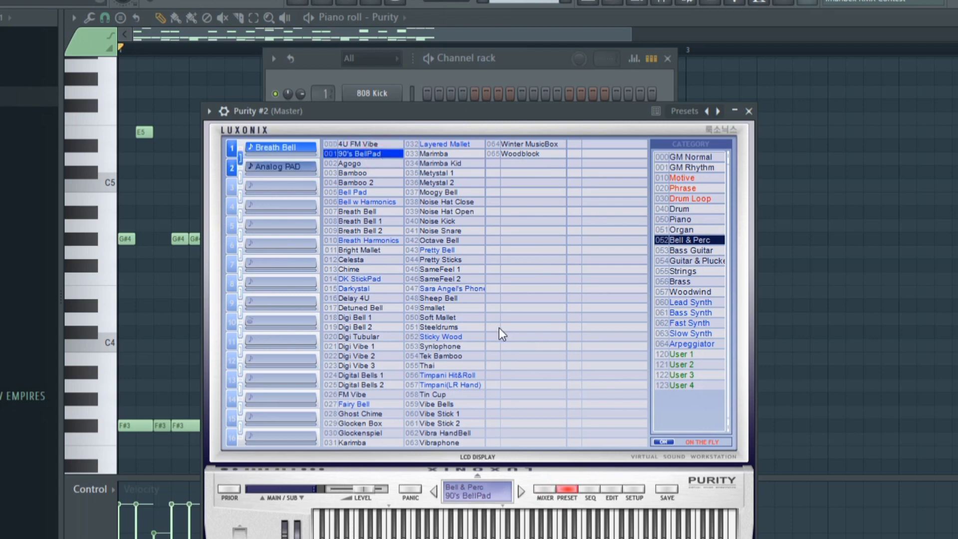
{"action": "left_click", "coordinate": [369, 211]}
{"action": "left_click", "coordinate": [377, 230]}
{"action": "left_click", "coordinate": [366, 218]}
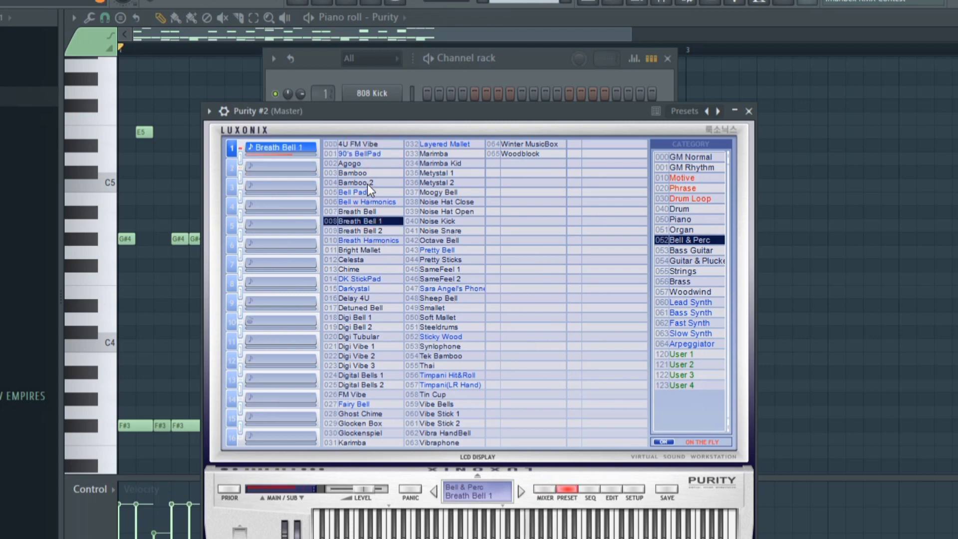
{"action": "left_click", "coordinate": [370, 154]}
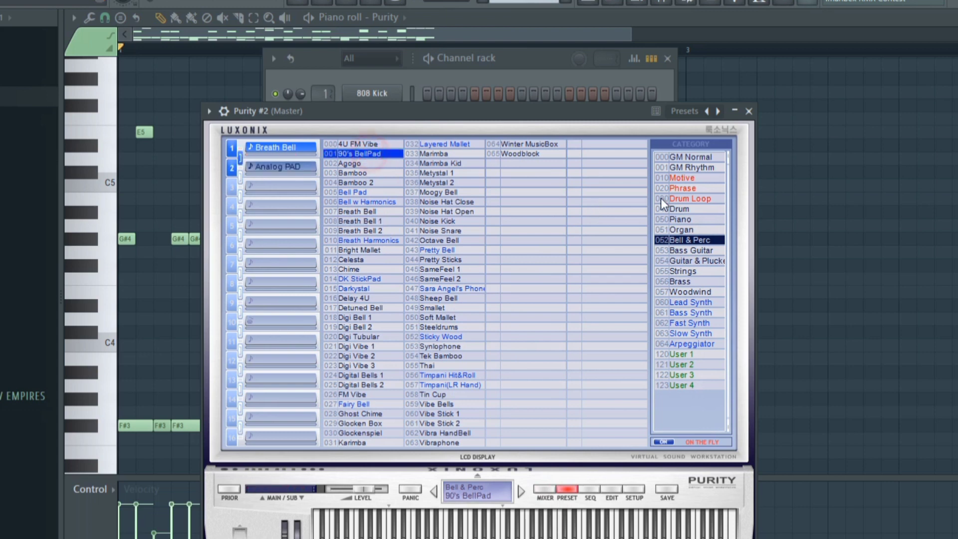
{"action": "left_click", "coordinate": [749, 111]}
Step: In Purity #2's piano roll, place a two-step chord of E5, G5 and B5 on step 4 of bar 1 and play it back
{"action": "right_click", "coordinate": [394, 212]}
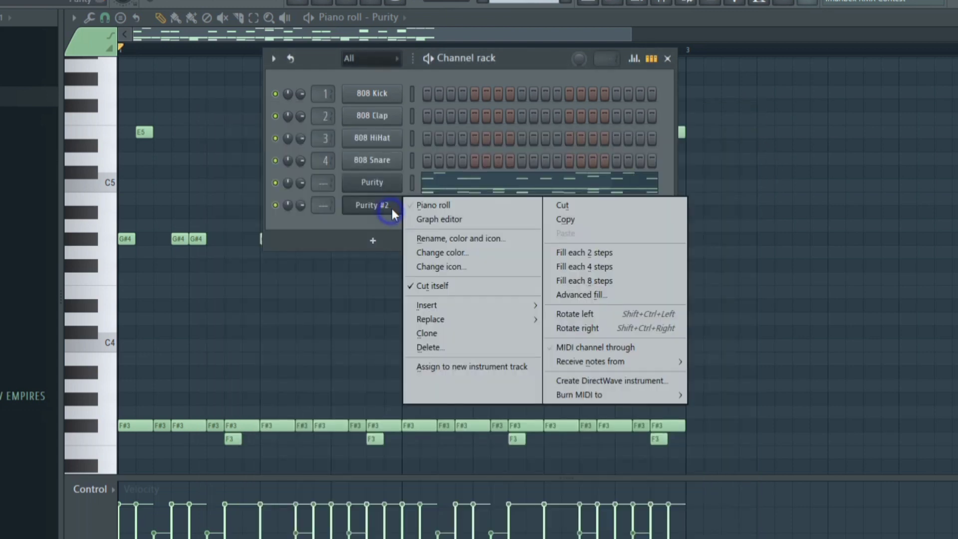
{"action": "left_click", "coordinate": [451, 207]}
{"action": "scroll", "coordinate": [185, 173], "scroll_direction": "up", "scroll_amount": 1}
{"action": "left_click", "coordinate": [180, 172]}
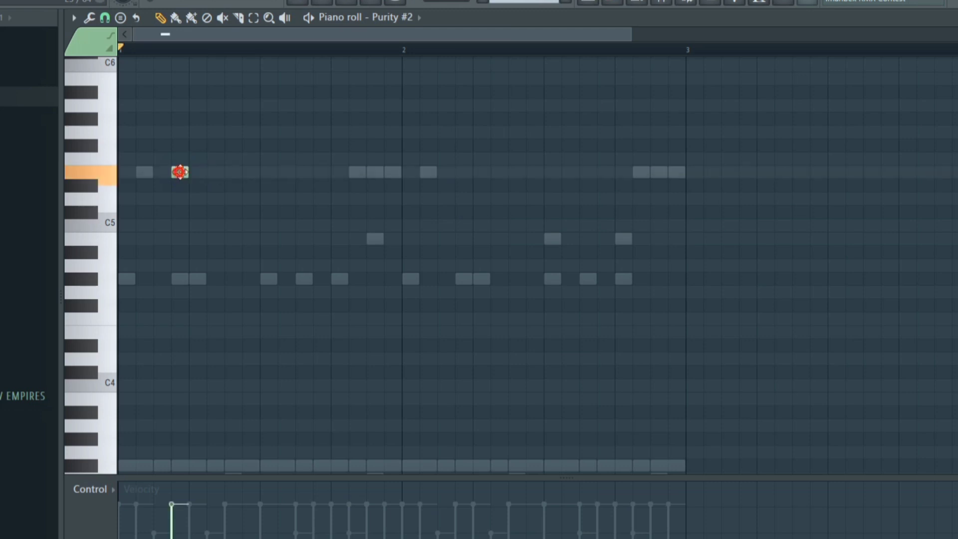
{"action": "left_click_drag", "start_coordinate": [186, 169], "coordinate": [205, 169]}
{"action": "left_click", "coordinate": [194, 171]}
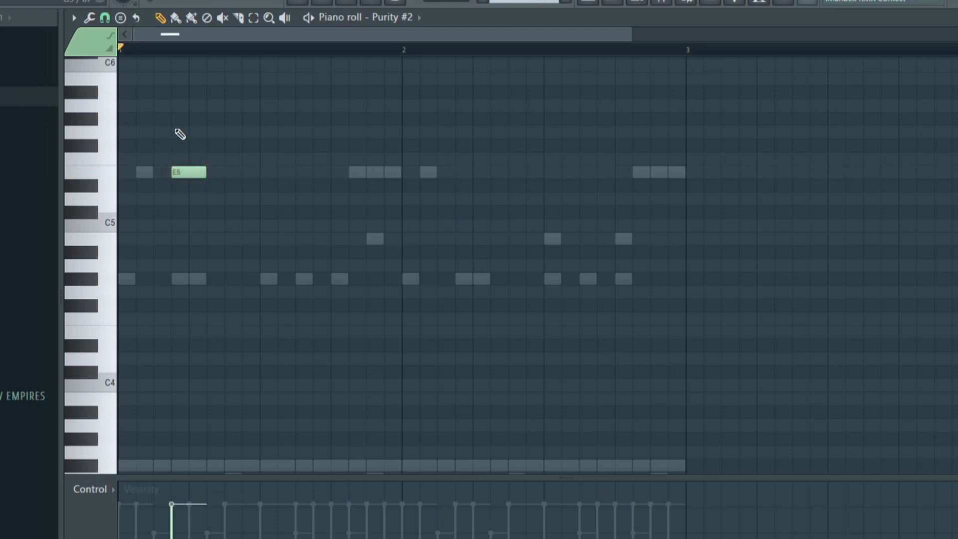
{"action": "left_click", "coordinate": [181, 132]}
{"action": "left_click", "coordinate": [181, 92]}
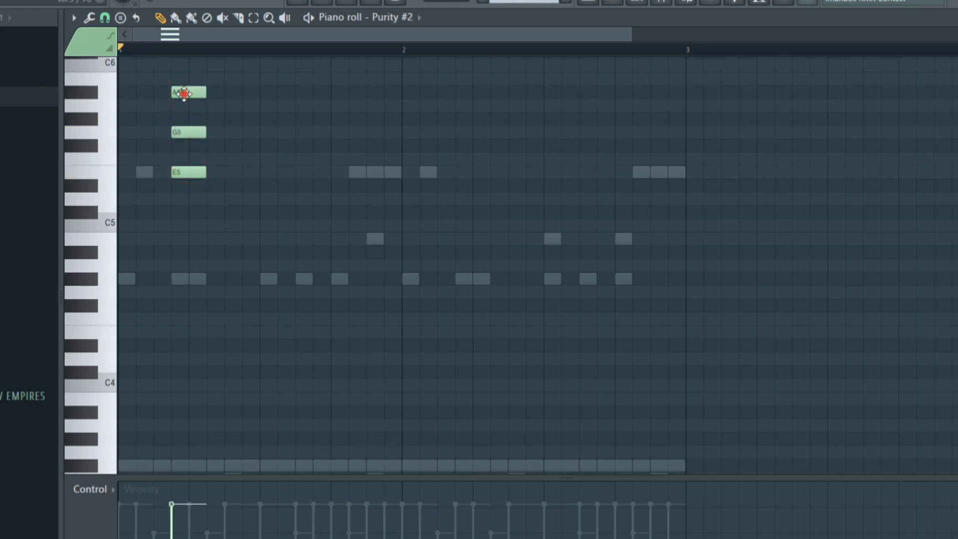
{"action": "key", "text": "space"}
{"action": "scroll", "coordinate": [327, 279], "scroll_direction": "up", "scroll_amount": 3}
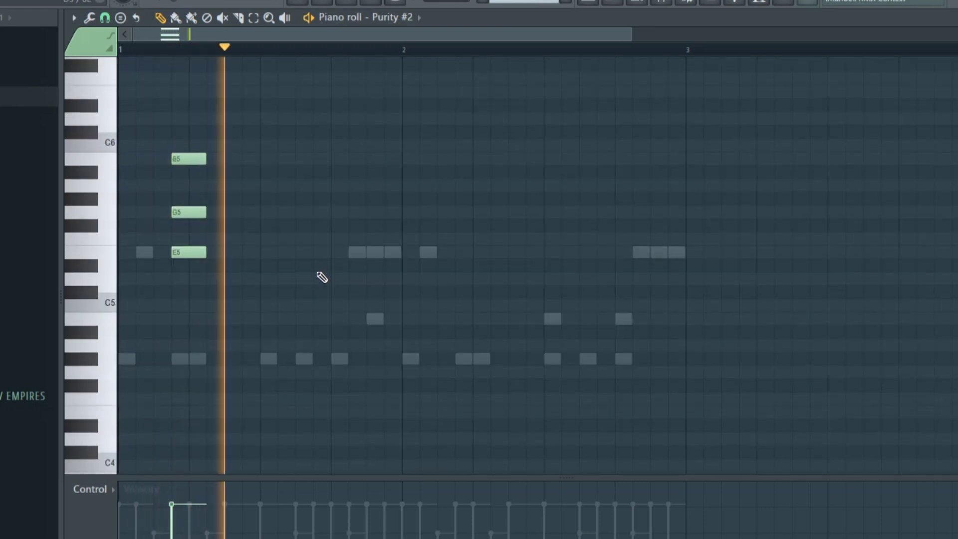
{"action": "key", "text": "space"}
Step: Add a two-step chord of C5, E5 and G5 on step 11 of bar 1 and play the pattern
{"action": "left_click", "coordinate": [111, 302]}
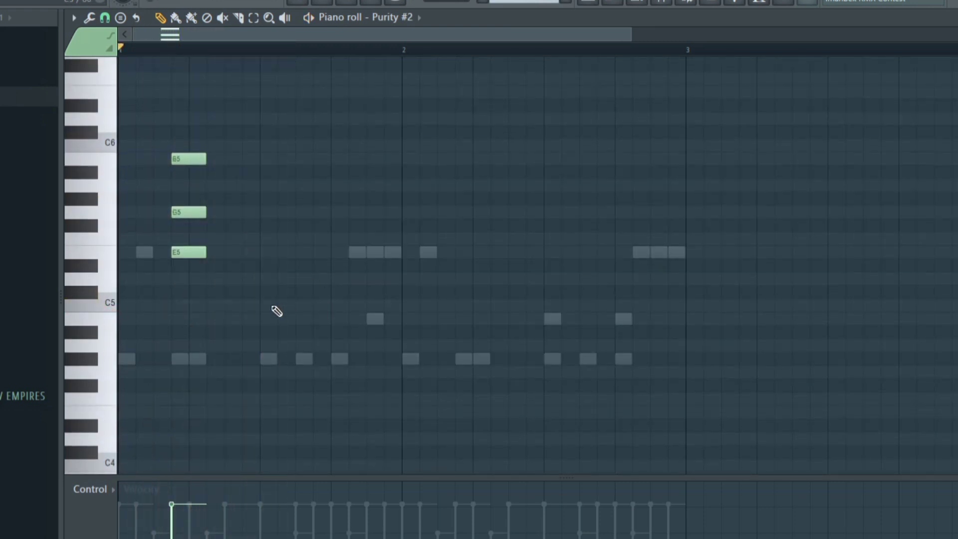
{"action": "left_click", "coordinate": [303, 306]}
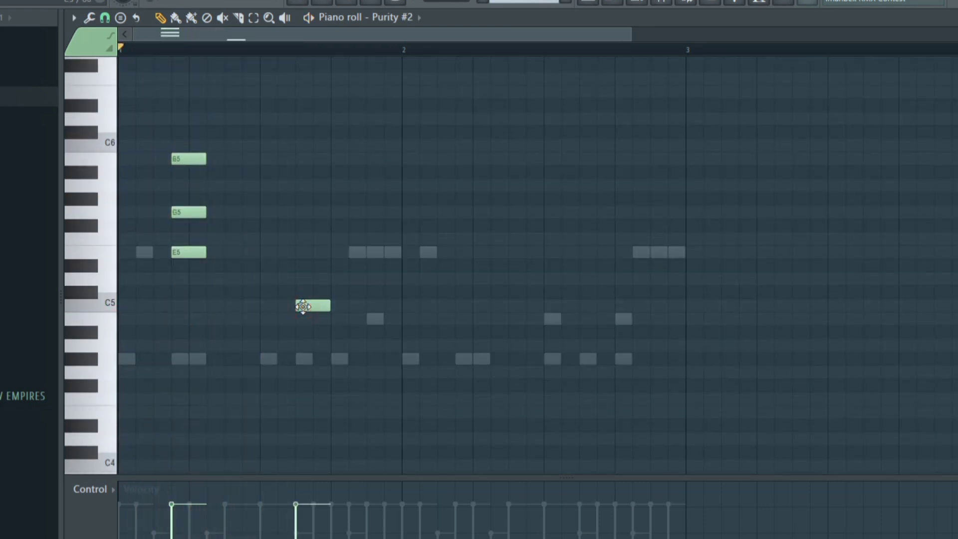
{"action": "left_click", "coordinate": [302, 252]}
{"action": "left_click", "coordinate": [301, 211]}
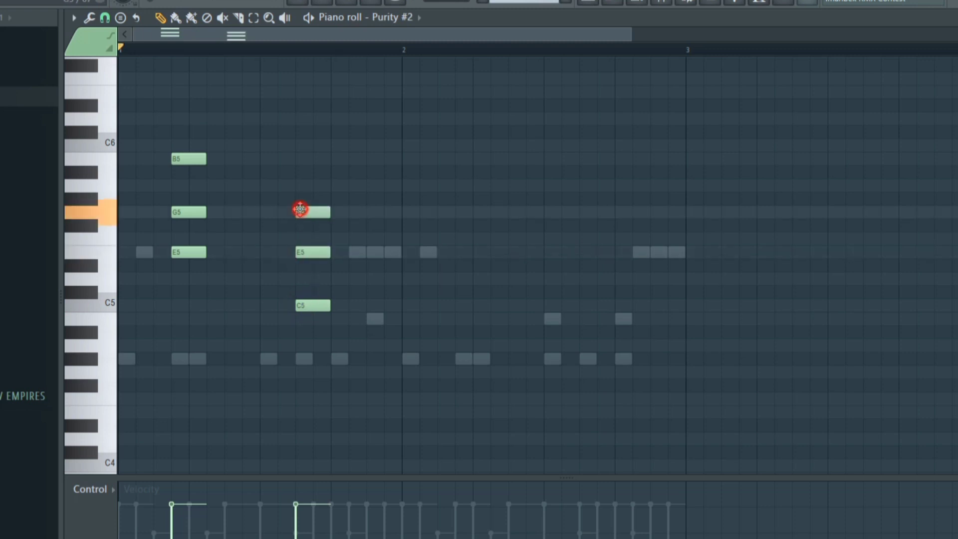
{"action": "key", "text": "space"}
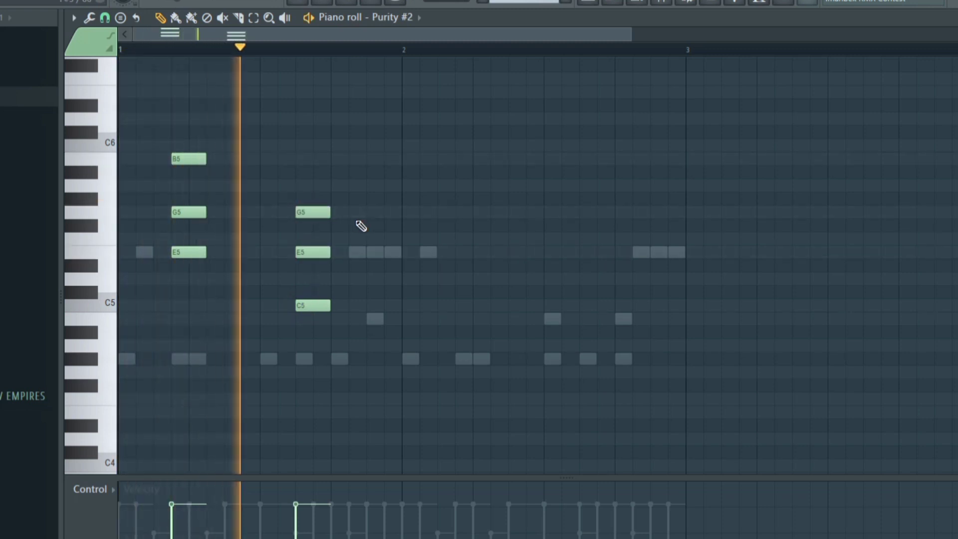
{"action": "key", "text": "space"}
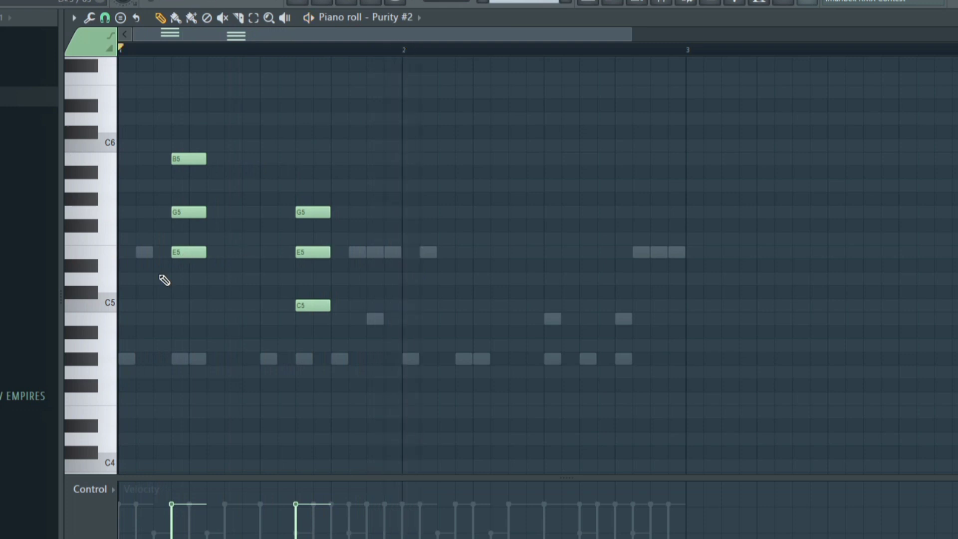
Step: Add a two-step chord of D5, G5 and B5 on step 4 of bar 2 and play the pattern
{"action": "left_click", "coordinate": [463, 279]}
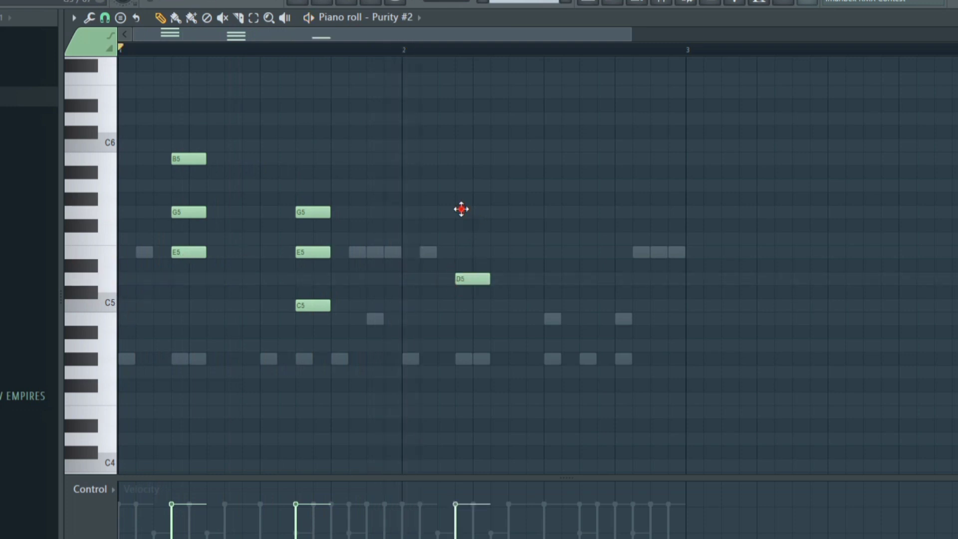
{"action": "left_click", "coordinate": [461, 209]}
{"action": "mouse_move", "coordinate": [464, 212]}
{"action": "left_mouse_down"}
{"action": "mouse_move", "coordinate": [468, 194]}
{"action": "mouse_move", "coordinate": [468, 213]}
{"action": "left_mouse_up"}
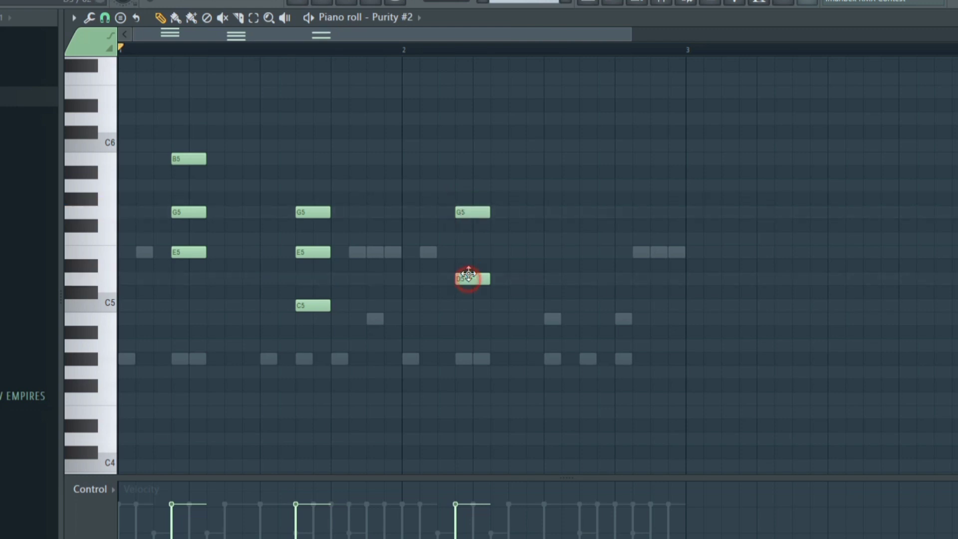
{"action": "left_click", "coordinate": [468, 213]}
{"action": "left_click", "coordinate": [462, 159]}
{"action": "key", "text": "space"}
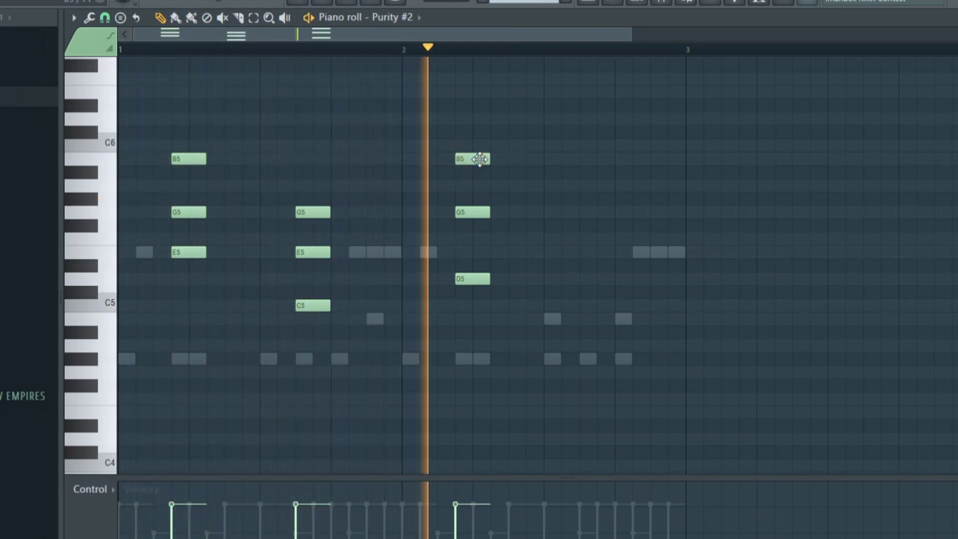
{"action": "key", "text": "space"}
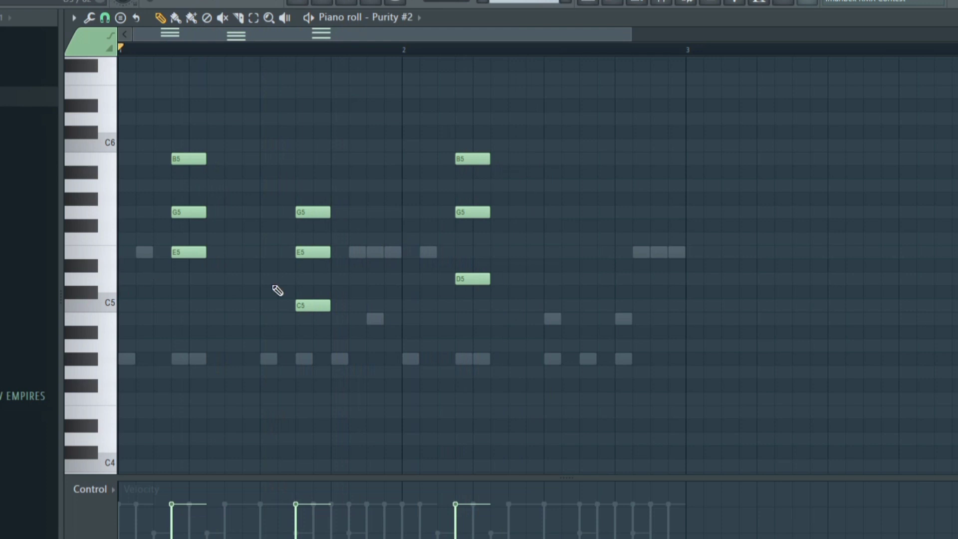
Step: Add a two-step chord of D5, F#5 and A5 on step 11 of bar 2 and play the pattern
{"action": "left_click", "coordinate": [581, 279]}
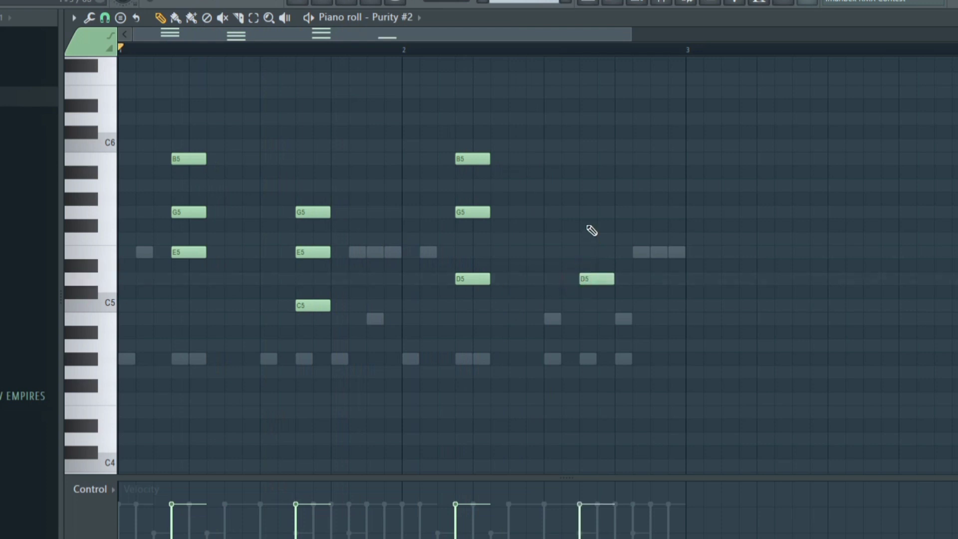
{"action": "left_click", "coordinate": [589, 227]}
{"action": "left_click", "coordinate": [591, 187]}
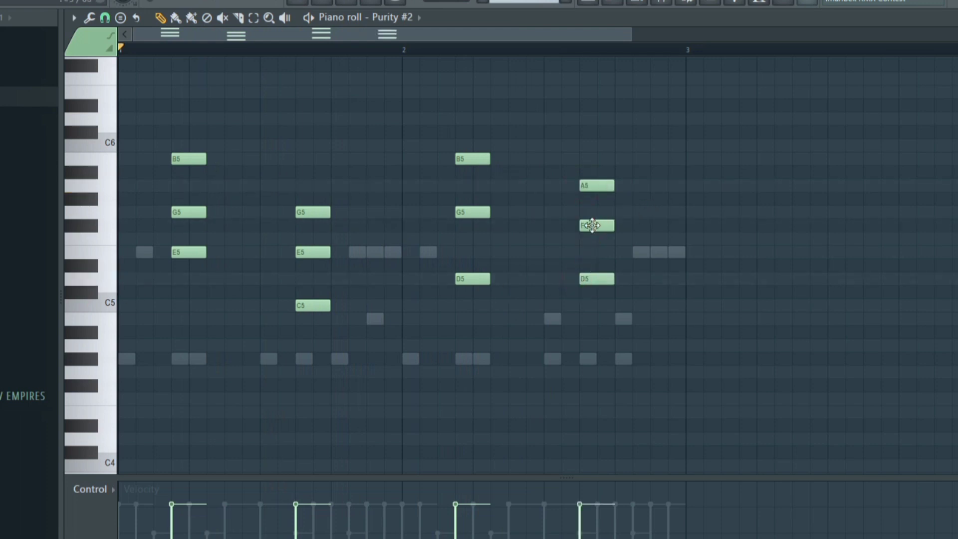
{"action": "key", "text": "space"}
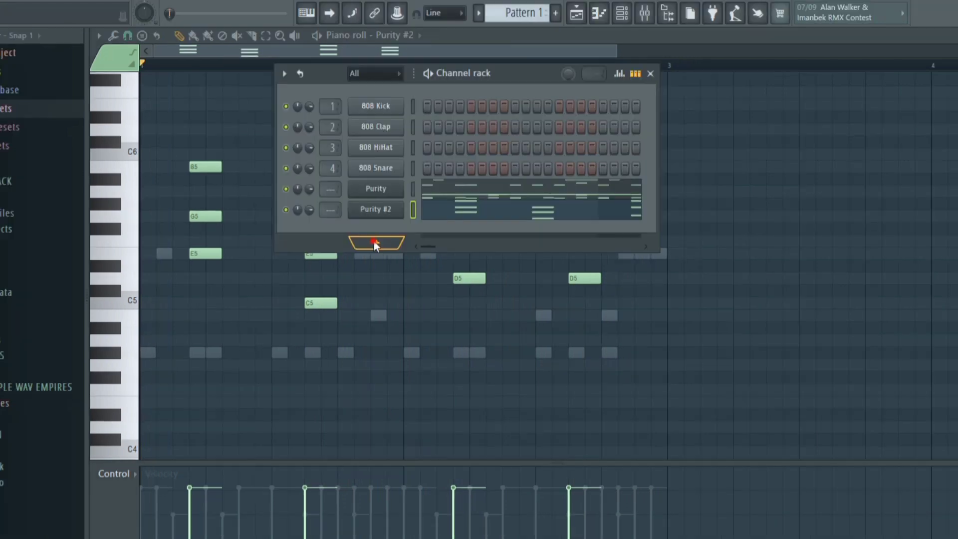
Step: Add a third Purity instrument to the channel rack and move its window up so its keyboard is visible
{"action": "left_click", "coordinate": [374, 240]}
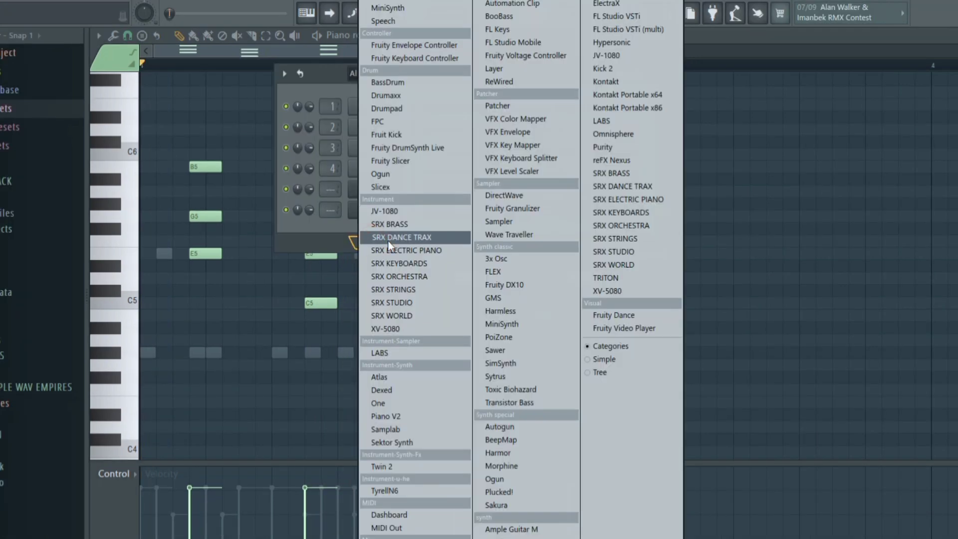
{"action": "left_click", "coordinate": [625, 147]}
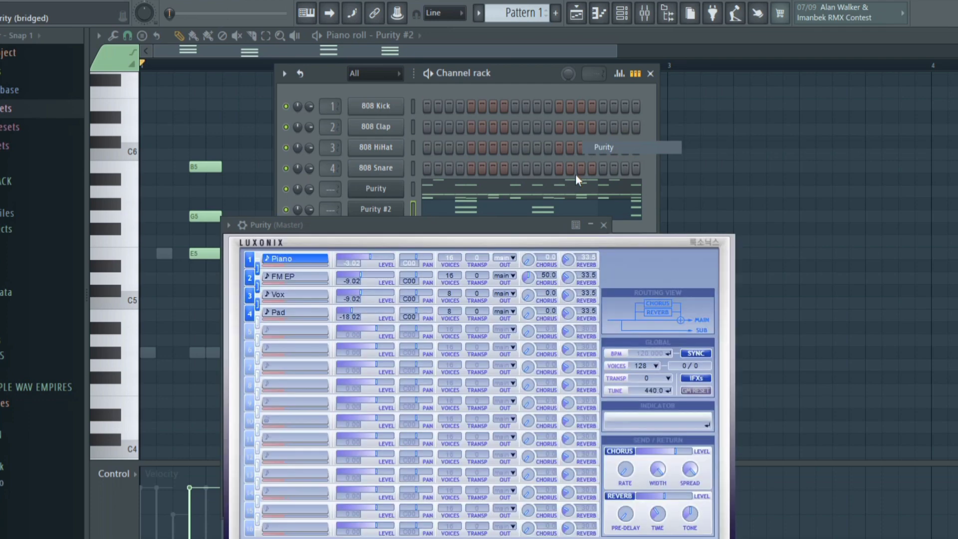
{"action": "left_click_drag", "start_coordinate": [508, 220], "coordinate": [509, 117]}
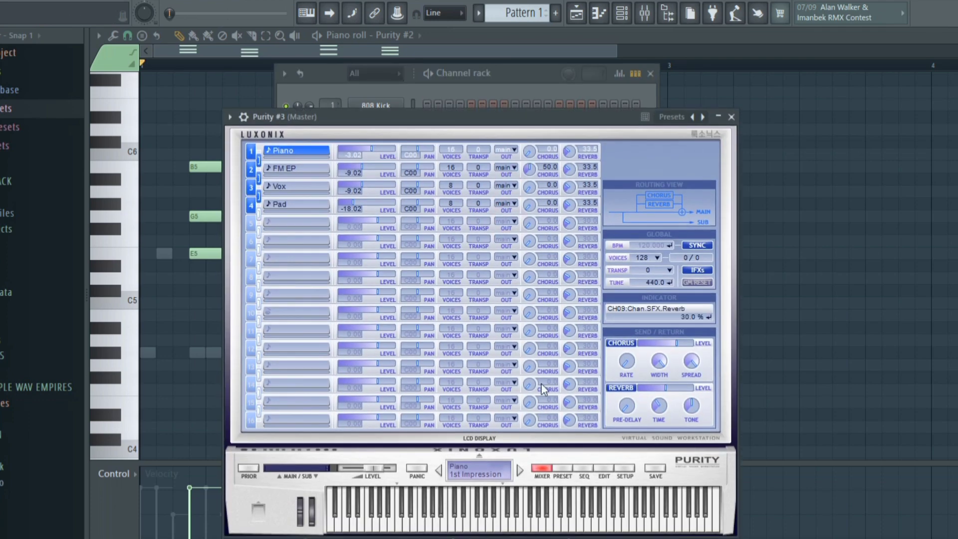
Step: Audition Bass Guitar and Guitar & Plucked presets in Purity #3, load Crono Elektrik and close the instrument window
{"action": "left_click", "coordinate": [563, 469]}
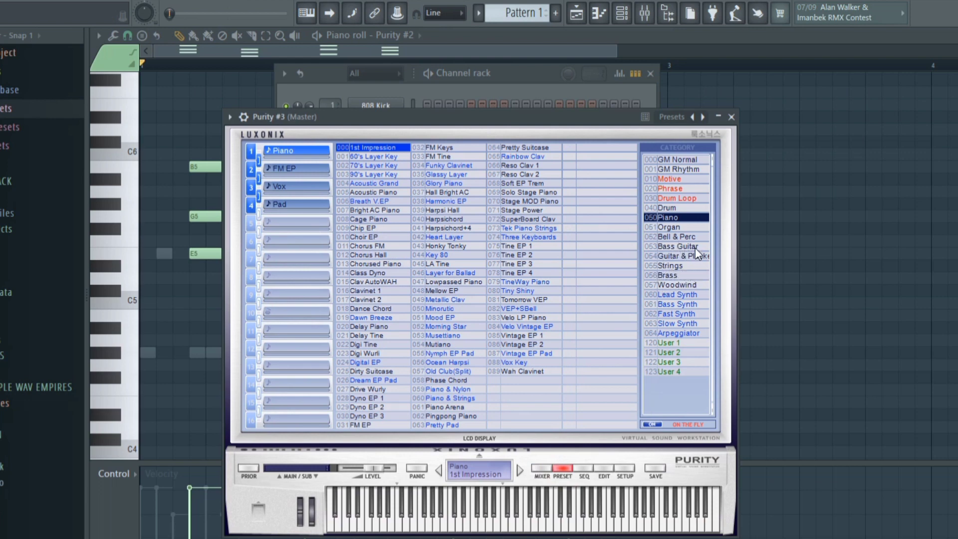
{"action": "left_click", "coordinate": [676, 247]}
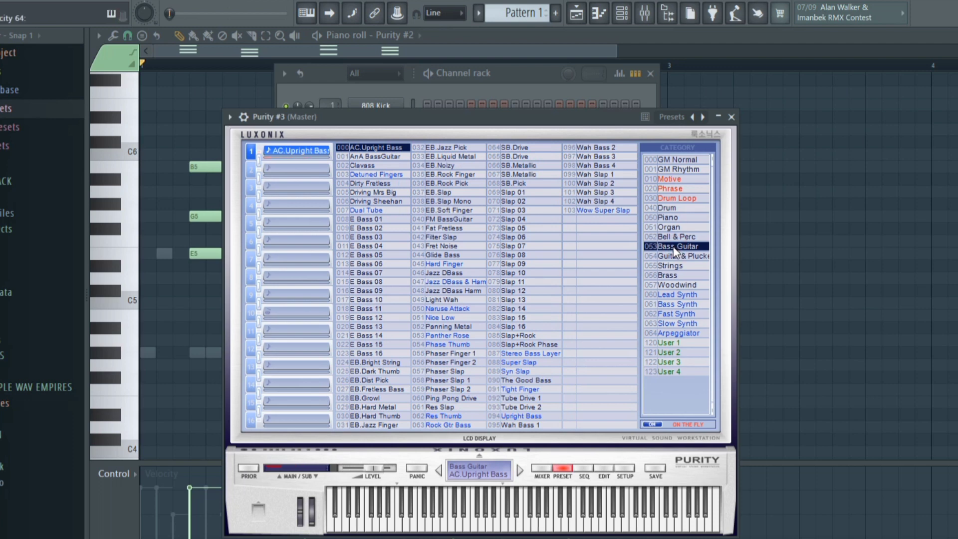
{"action": "left_click", "coordinate": [376, 156]}
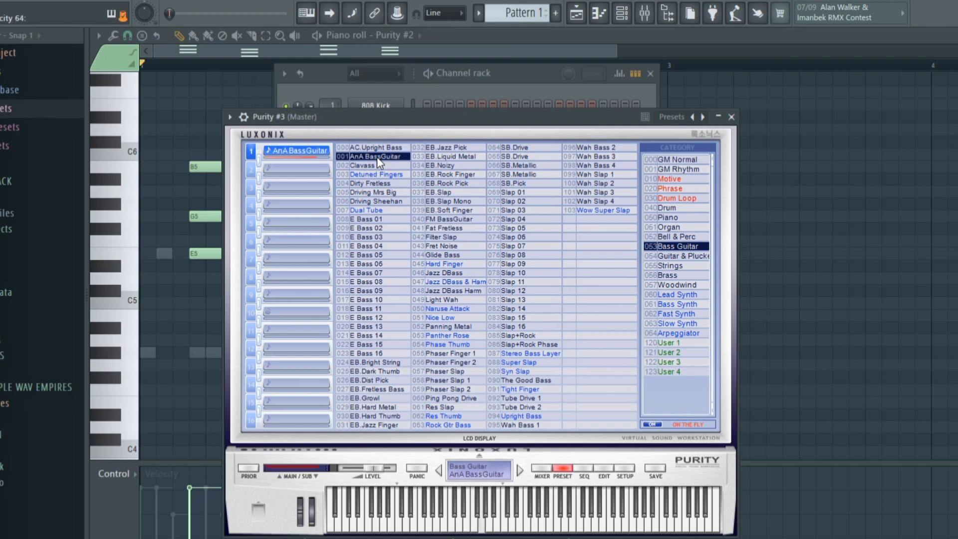
{"action": "left_click", "coordinate": [676, 255]}
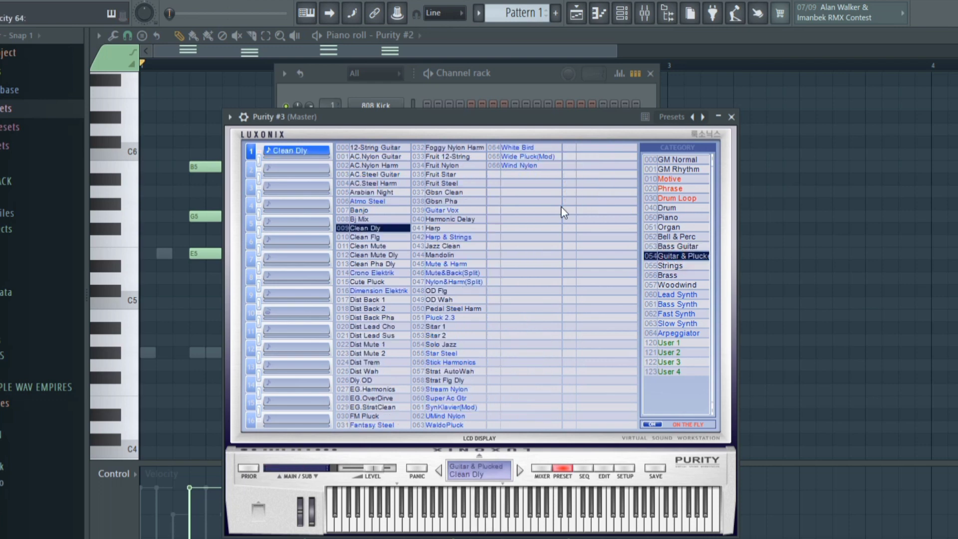
{"action": "left_click", "coordinate": [383, 153]}
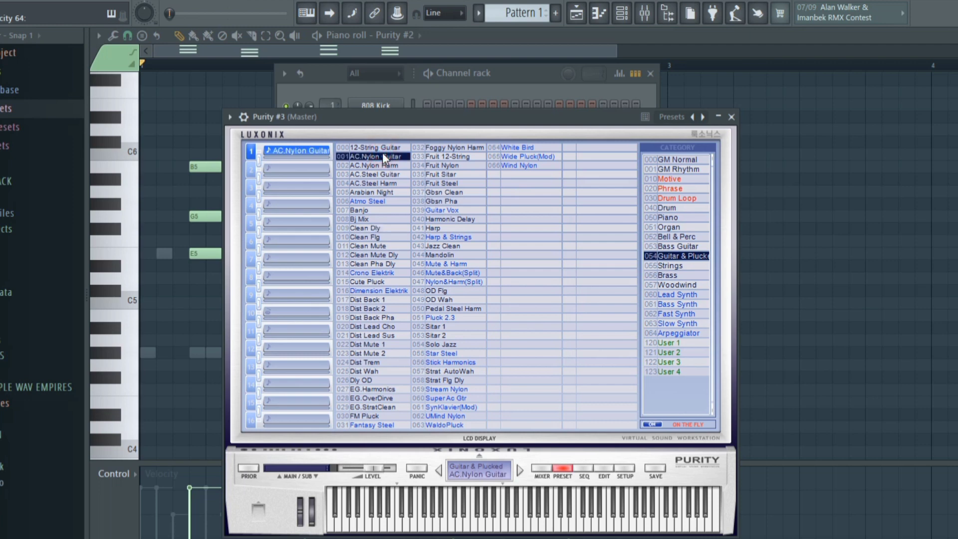
{"action": "left_click", "coordinate": [377, 193]}
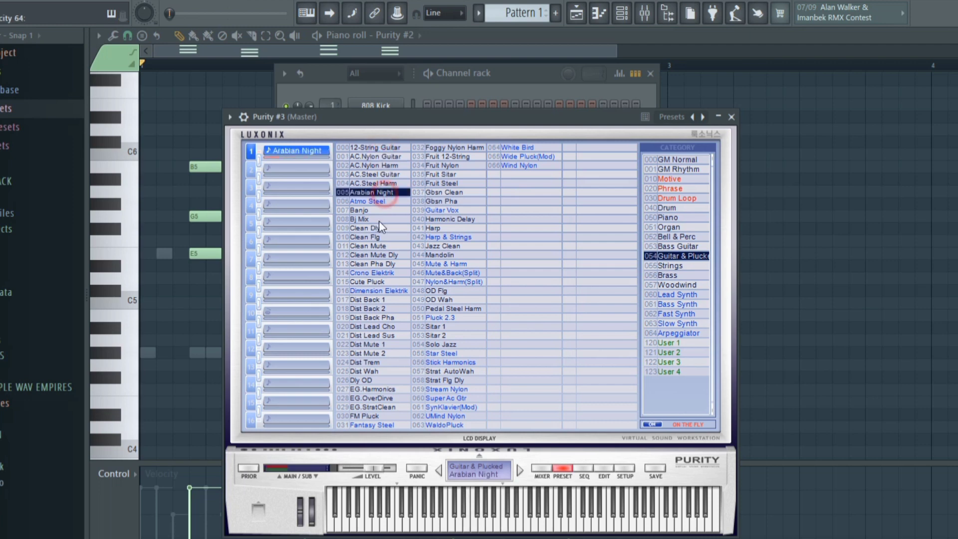
{"action": "left_click", "coordinate": [375, 273]}
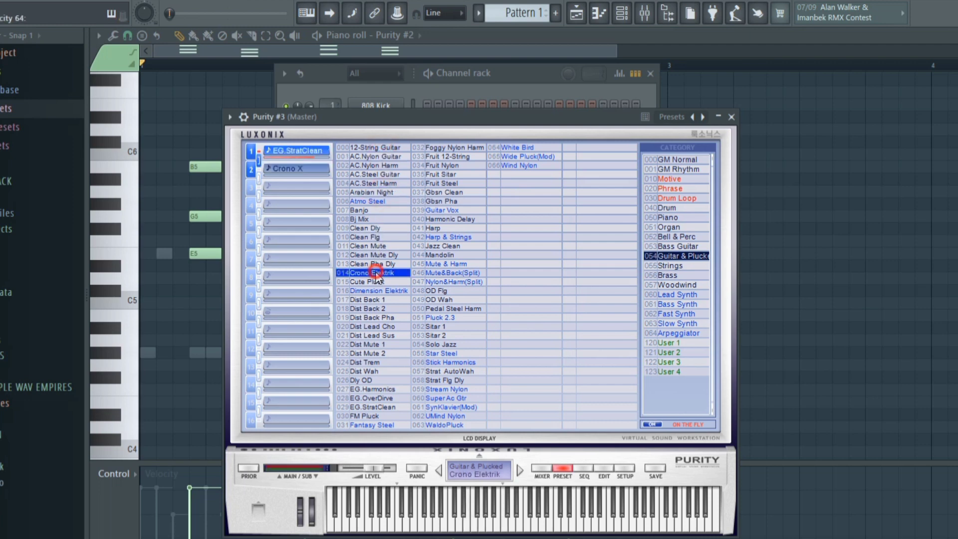
{"action": "left_click", "coordinate": [731, 116]}
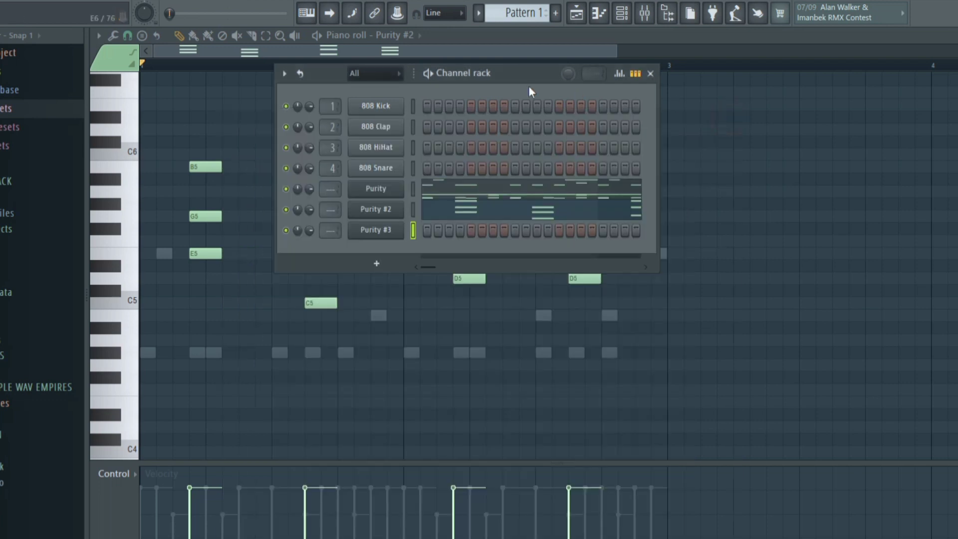
Step: Open Purity #3's piano roll and record a two-bar part live as notes and automation, using G4, A4, B4, C5, D5, E5, F#5 and G5
{"action": "right_click", "coordinate": [399, 229]}
{"action": "left_click", "coordinate": [437, 229]}
{"action": "left_click", "coordinate": [219, 8]}
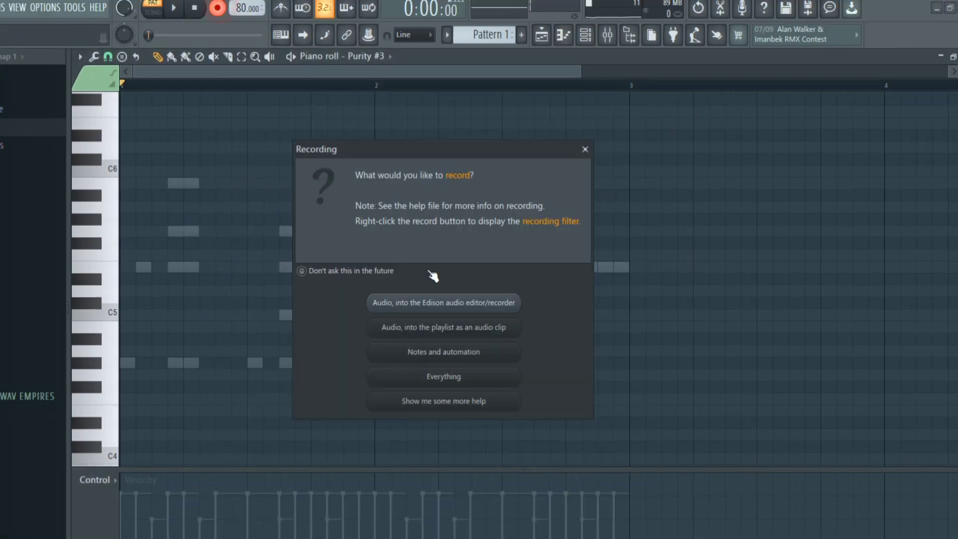
{"action": "left_click", "coordinate": [434, 352]}
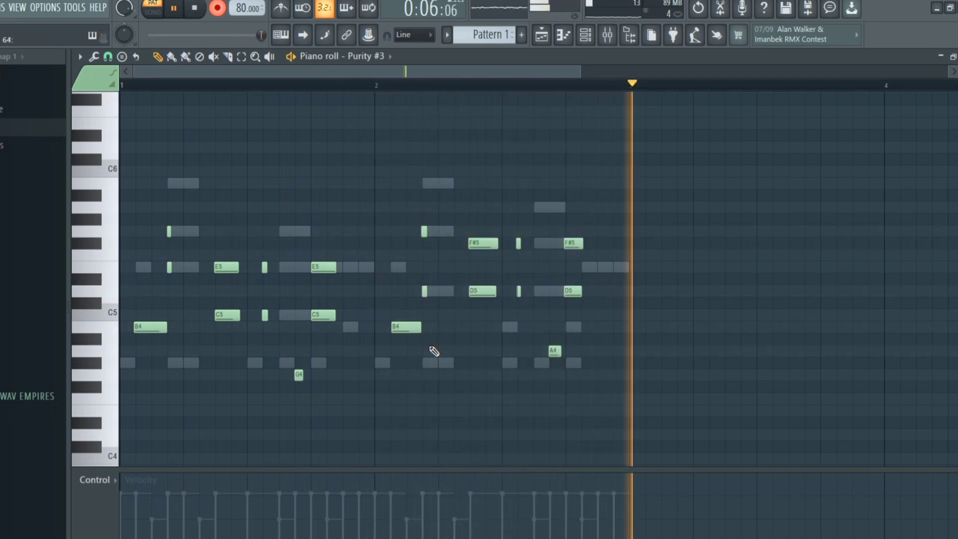
{"action": "key", "text": "space"}
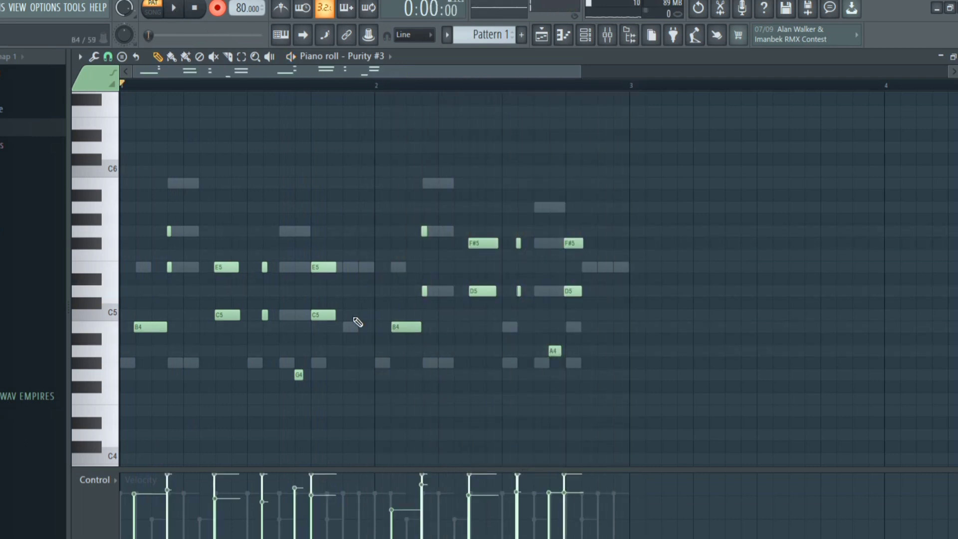
Step: Quantize all the recorded Purity #3 notes with the Default quantizer template
{"action": "left_click", "coordinate": [93, 57]}
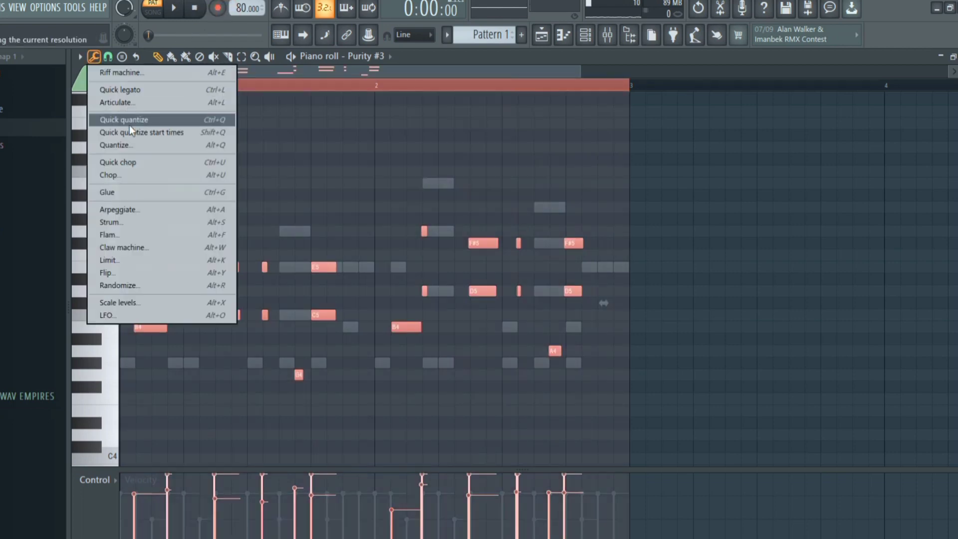
{"action": "left_click", "coordinate": [133, 150]}
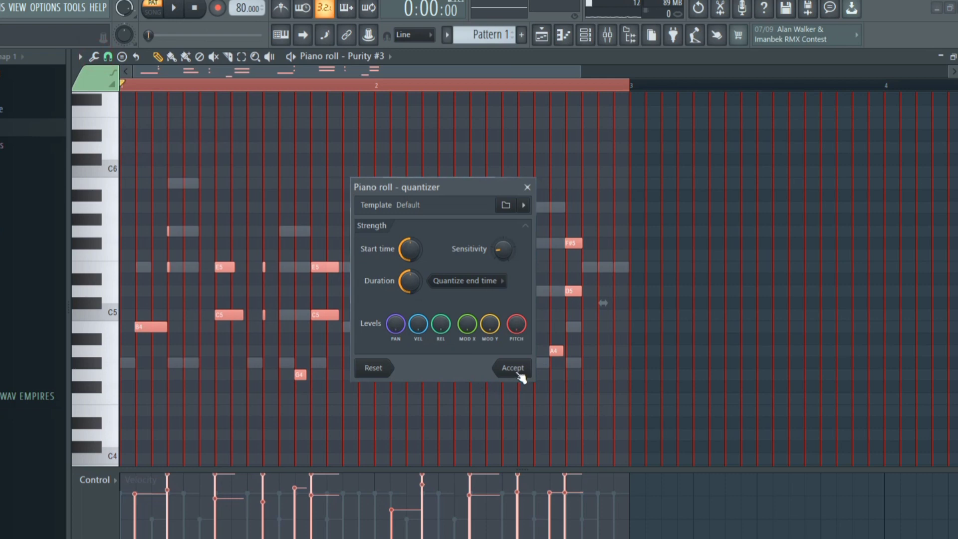
{"action": "left_click", "coordinate": [514, 368]}
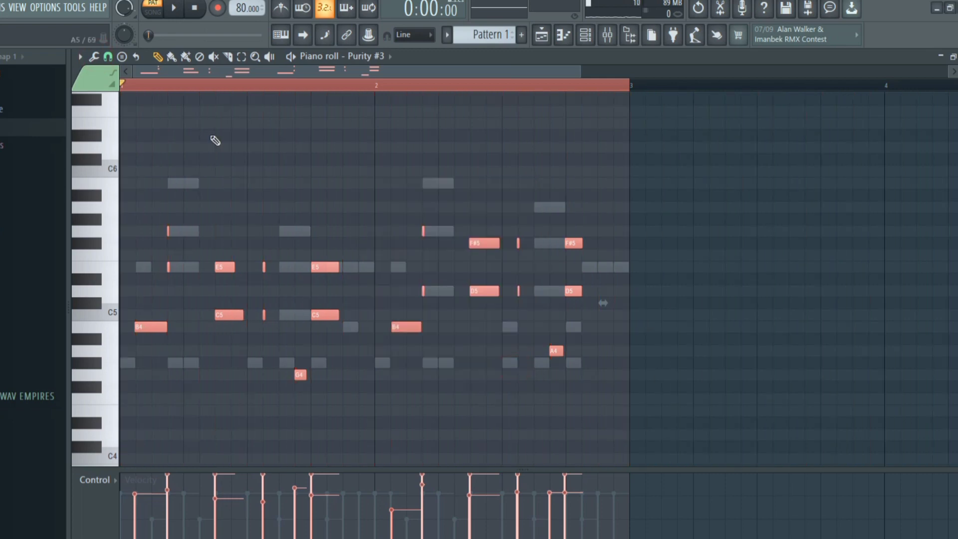
Step: Even out the velocities of all the Purity #3 notes with the LFO tool and play the pattern
{"action": "left_click", "coordinate": [93, 57]}
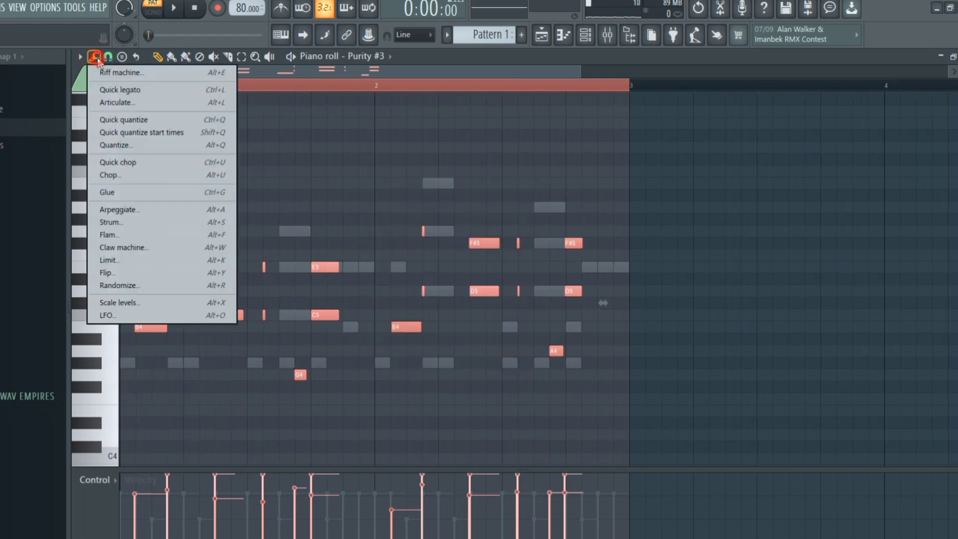
{"action": "left_click", "coordinate": [134, 316]}
{"action": "left_click", "coordinate": [504, 376]}
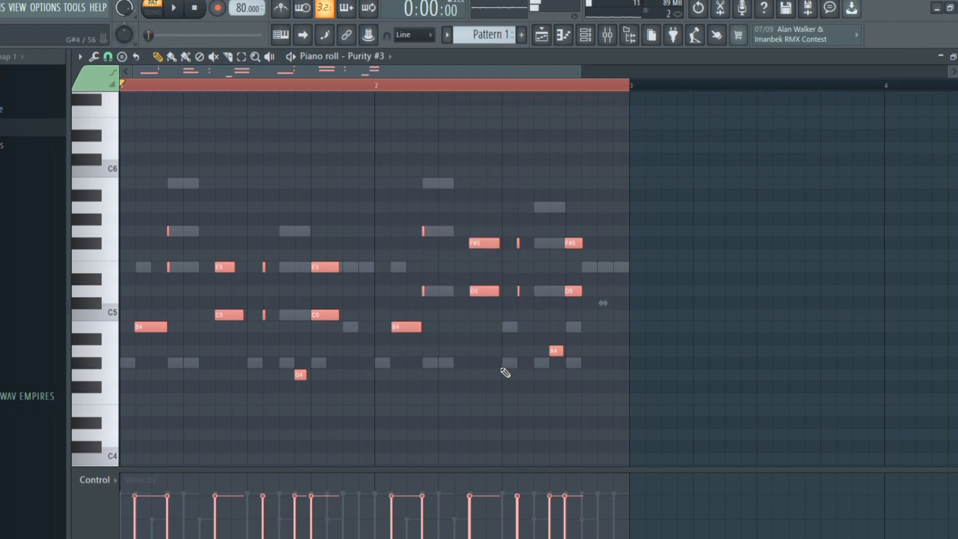
{"action": "key", "text": "space"}
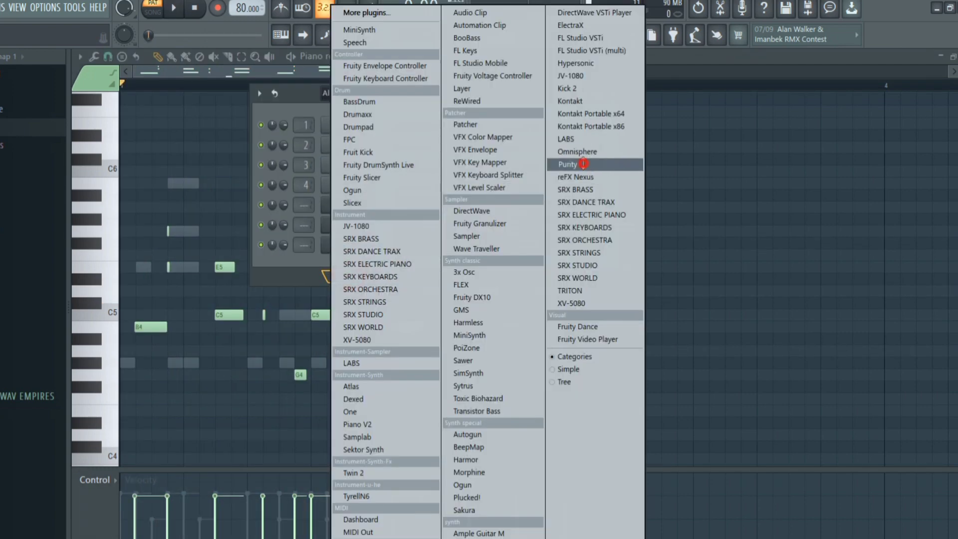
Step: Add a fourth Purity instrument, move its window up, load the GM Normal preset Warm Pad and close the window
{"action": "left_click", "coordinate": [582, 164]}
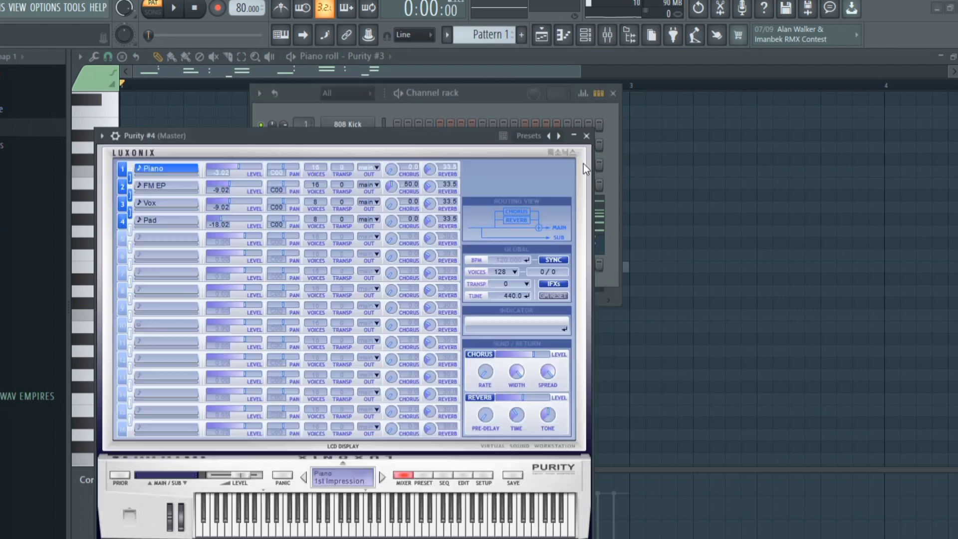
{"action": "left_click_drag", "start_coordinate": [434, 125], "coordinate": [448, 84]}
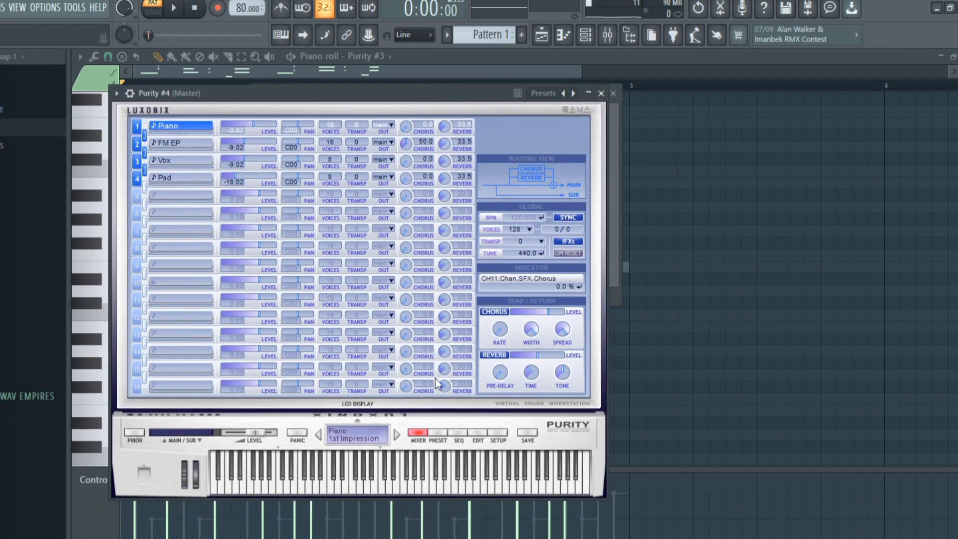
{"action": "left_click", "coordinate": [438, 433]}
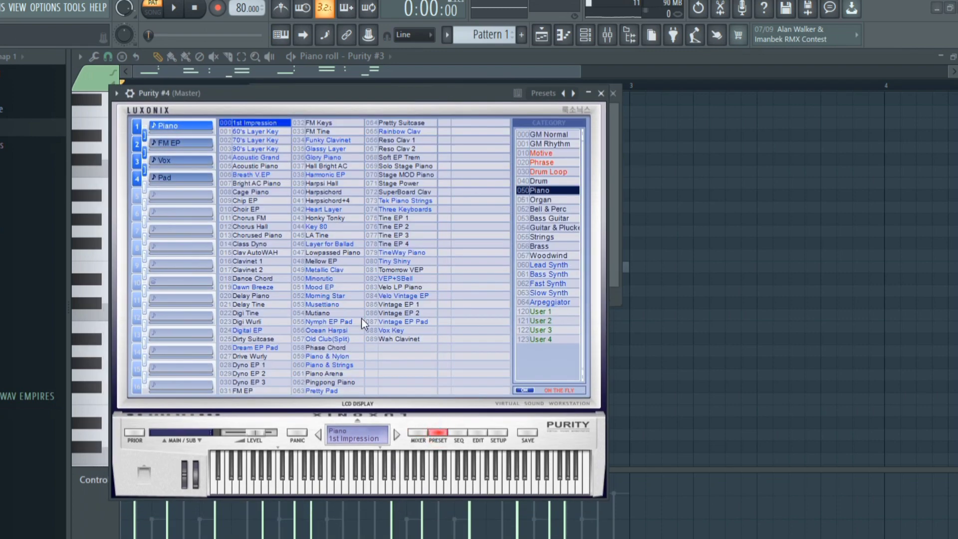
{"action": "left_click", "coordinate": [549, 133]}
{"action": "left_click", "coordinate": [400, 340]}
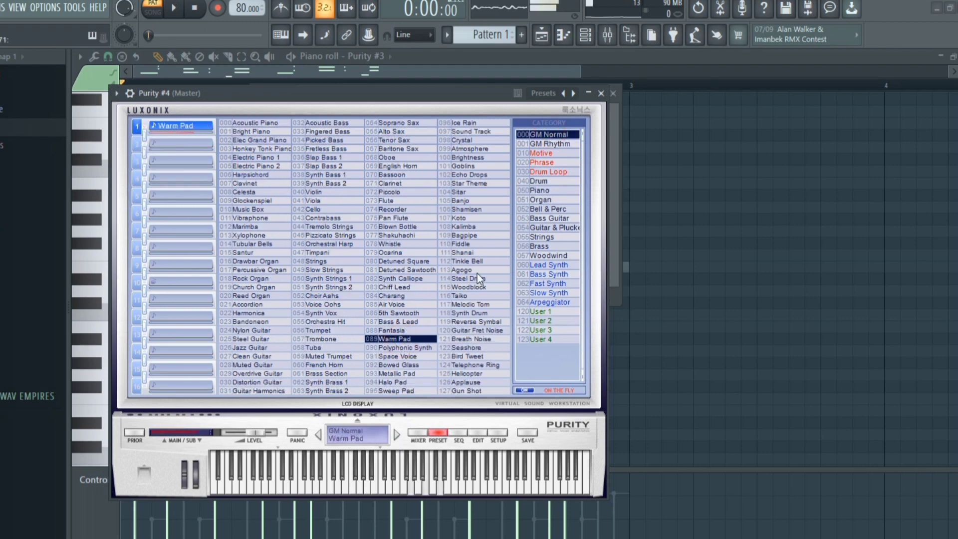
{"action": "left_click", "coordinate": [601, 94]}
Step: In Purity #4's piano roll, add an E5, G5 and B5 chord filling the first half of bar 1 and play it
{"action": "left_click", "coordinate": [142, 268]}
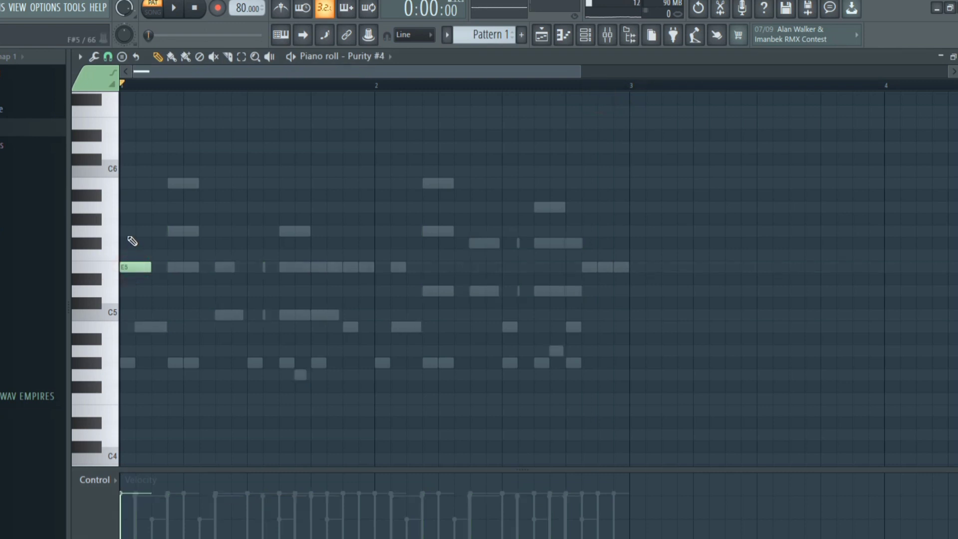
{"action": "left_click", "coordinate": [133, 231]}
{"action": "left_click", "coordinate": [129, 183]}
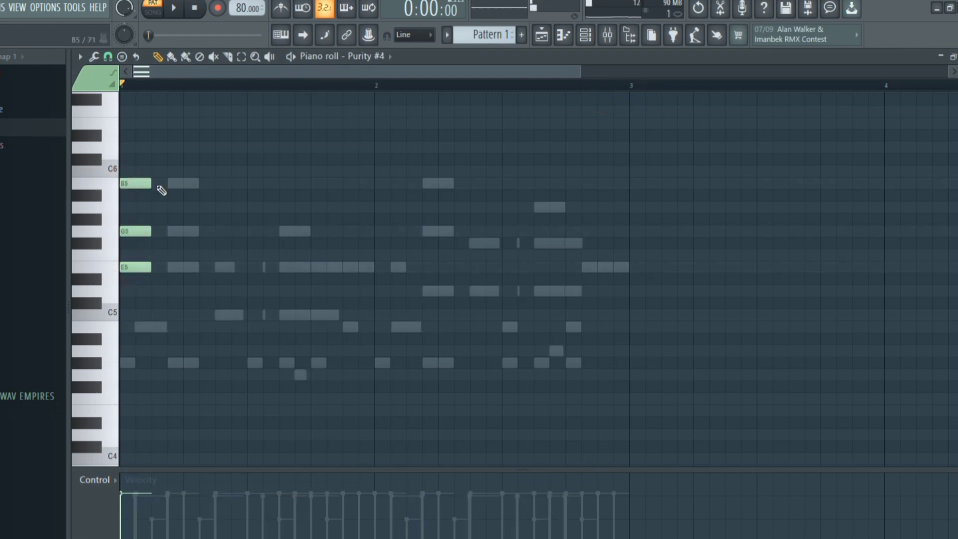
{"action": "left_click_drag", "start_coordinate": [150, 183], "coordinate": [226, 182]}
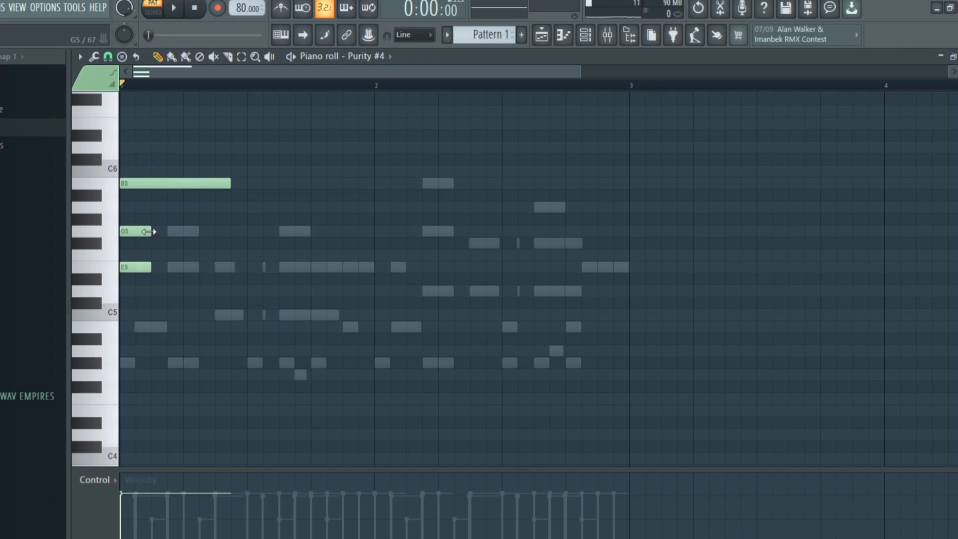
{"action": "left_click_drag", "start_coordinate": [149, 232], "coordinate": [234, 227]}
{"action": "left_click_drag", "start_coordinate": [227, 183], "coordinate": [244, 183]}
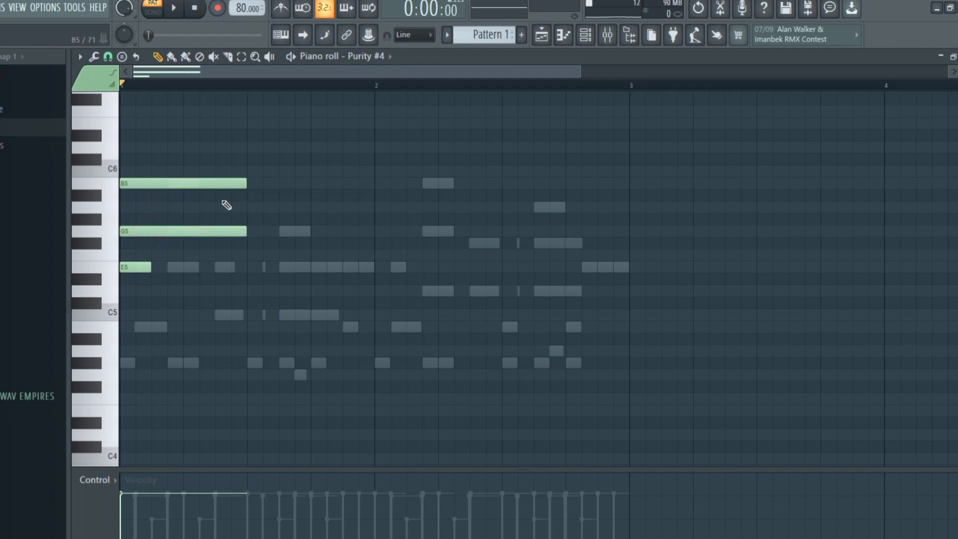
{"action": "left_click_drag", "start_coordinate": [180, 263], "coordinate": [252, 266]}
{"action": "key", "text": "space"}
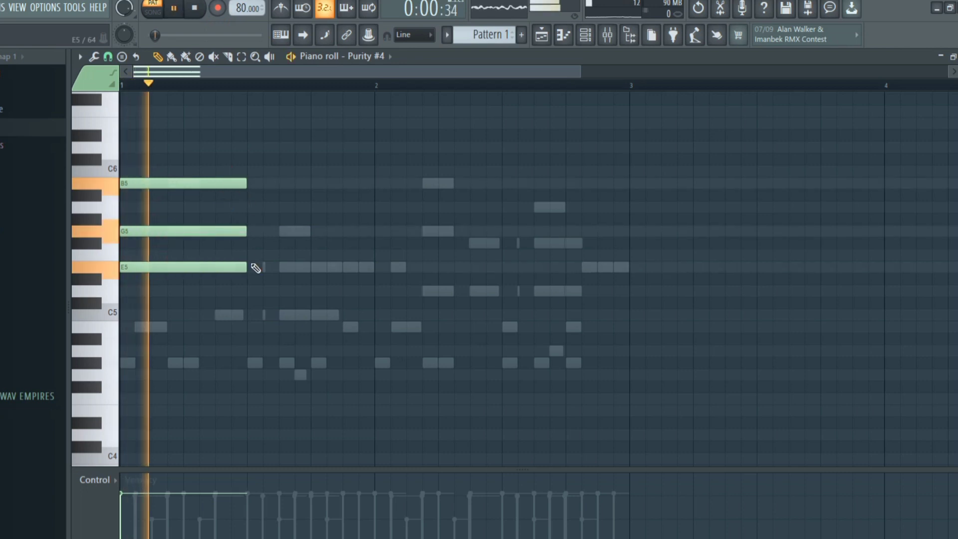
{"action": "key", "text": "space"}
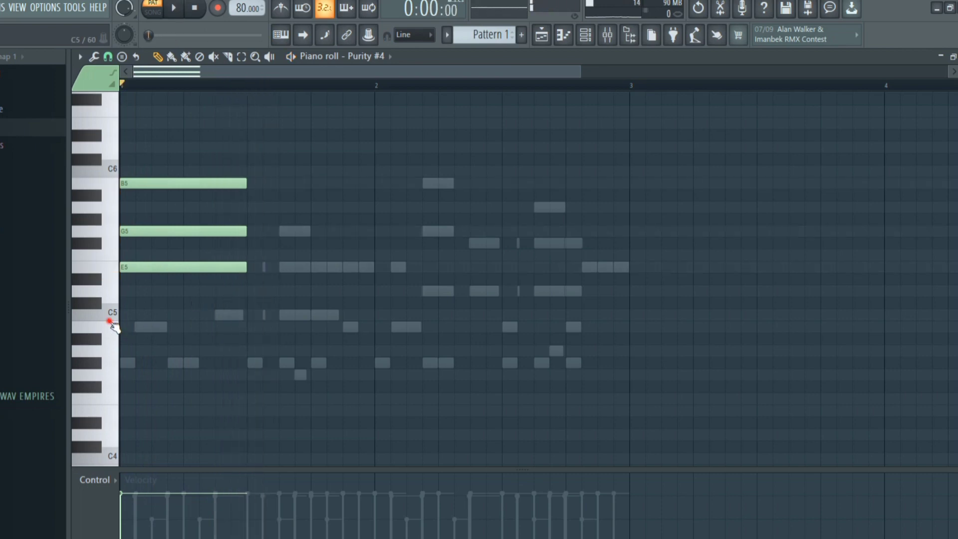
Step: Add a half-bar chord of C5, E5 and G5 in the second half of bar 1
{"action": "left_click", "coordinate": [110, 321]}
{"action": "left_click", "coordinate": [253, 312]}
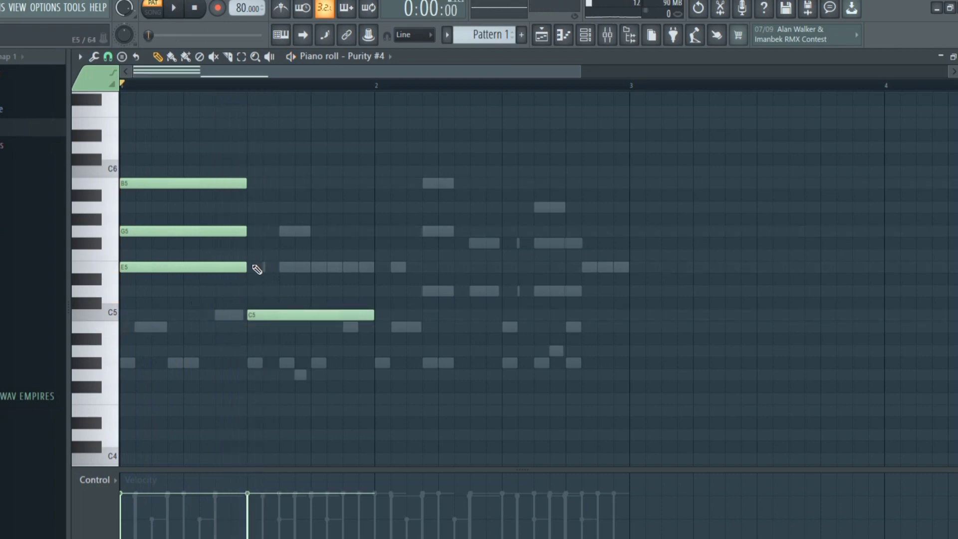
{"action": "left_click", "coordinate": [252, 267]}
{"action": "left_click", "coordinate": [258, 231]}
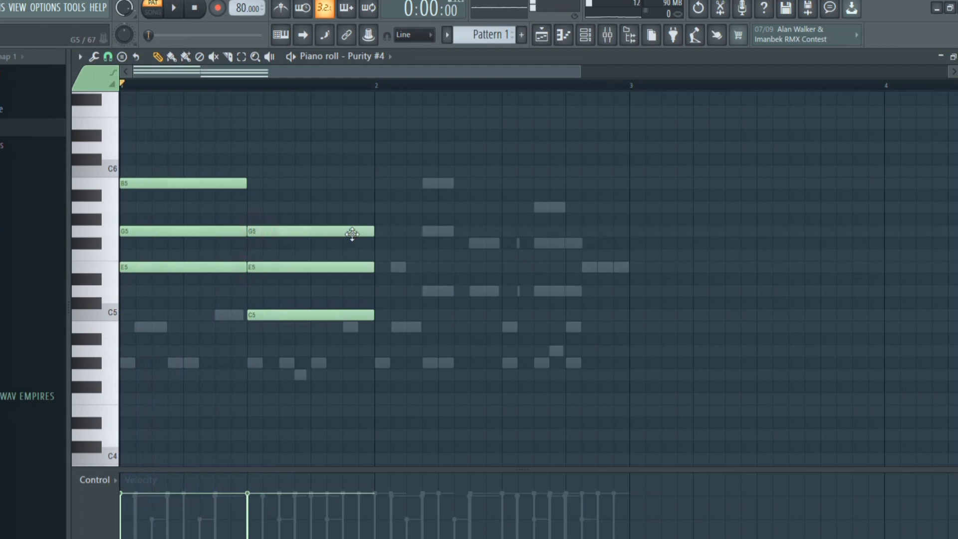
Step: Add a half-bar chord of D5, G5 and B5 in the first half of bar 2
{"action": "left_click", "coordinate": [380, 291]}
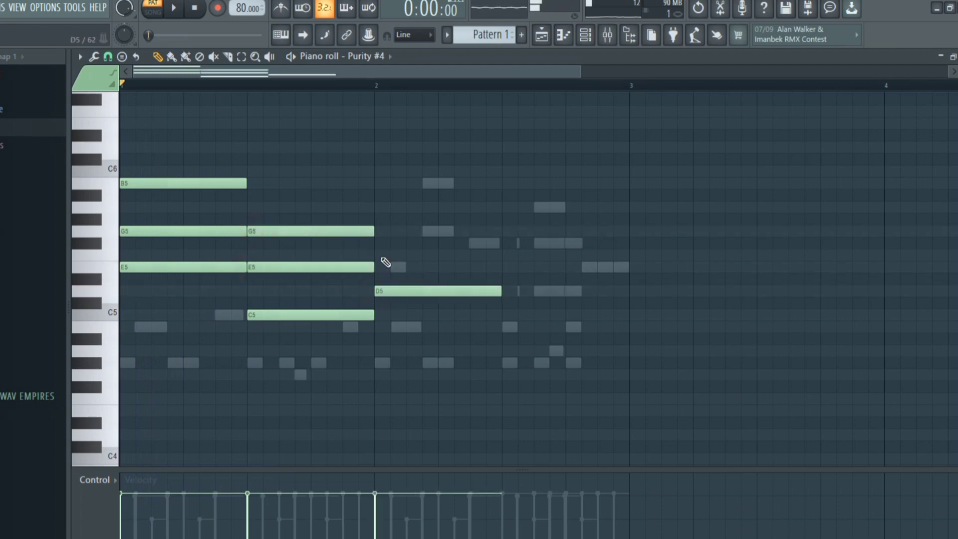
{"action": "left_click", "coordinate": [381, 232]}
{"action": "left_click", "coordinate": [380, 183]}
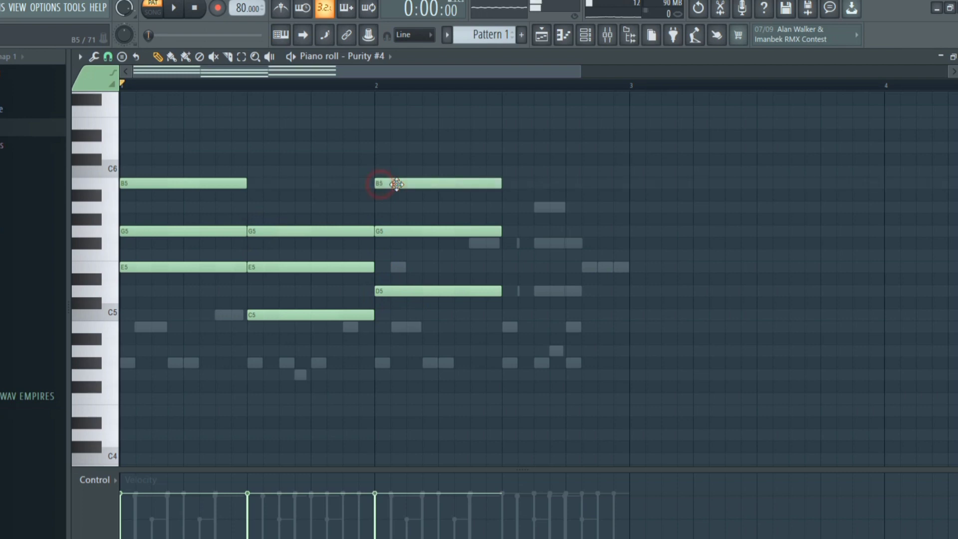
Step: Add a half-bar chord of D5, F#5 and A5 in the second half of bar 2 and play the pattern
{"action": "left_click", "coordinate": [510, 291]}
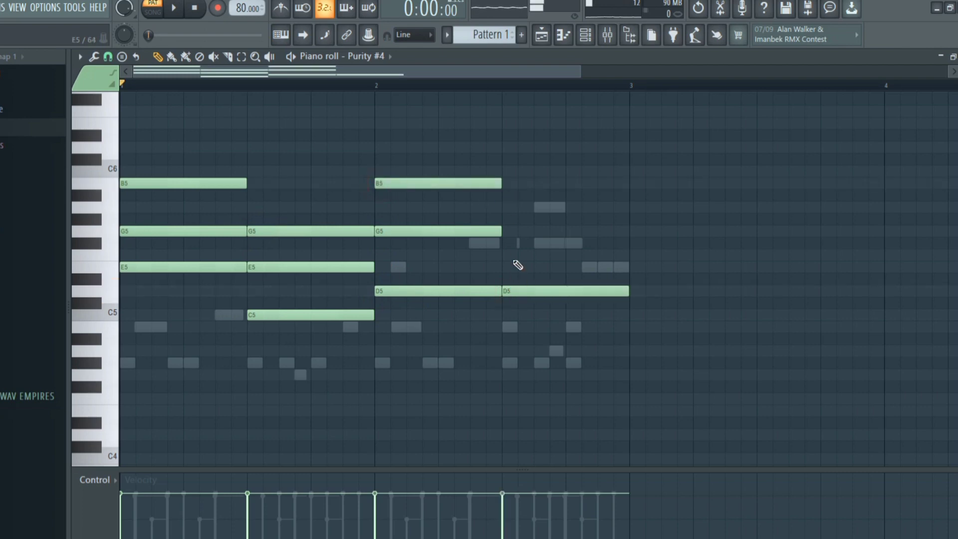
{"action": "left_click", "coordinate": [508, 243]}
{"action": "left_click", "coordinate": [511, 207]}
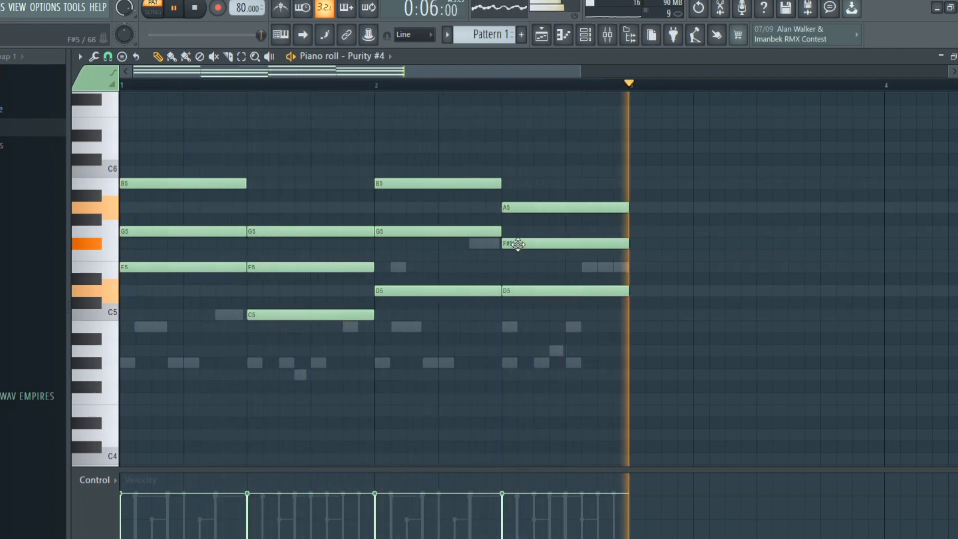
{"action": "key", "text": "space"}
Step: Strum all the Purity #4 chords with the strumizer, adjusting the start velocity strength during playback, and deselect the notes
{"action": "key", "text": "ctrl+a"}
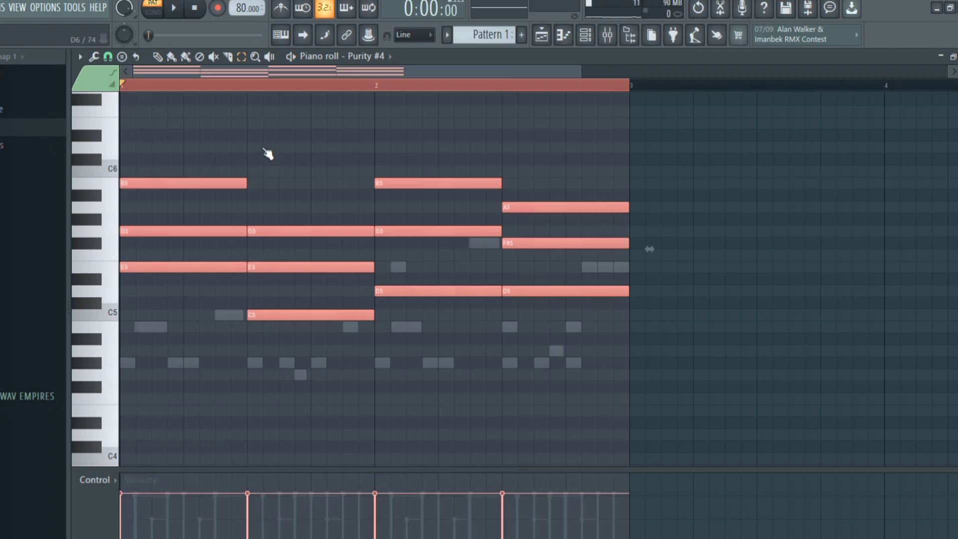
{"action": "key", "text": "alt+s"}
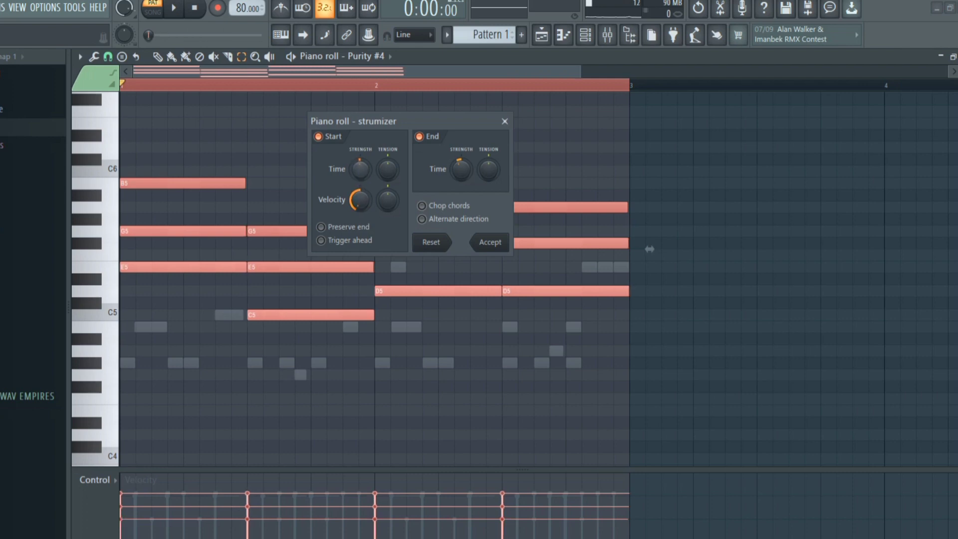
{"action": "mouse_move", "coordinate": [360, 202]}
{"action": "left_mouse_down"}
{"action": "mouse_move", "coordinate": [359, 211]}
{"action": "mouse_move", "coordinate": [359, 194]}
{"action": "left_mouse_up"}
{"action": "key", "text": "space"}
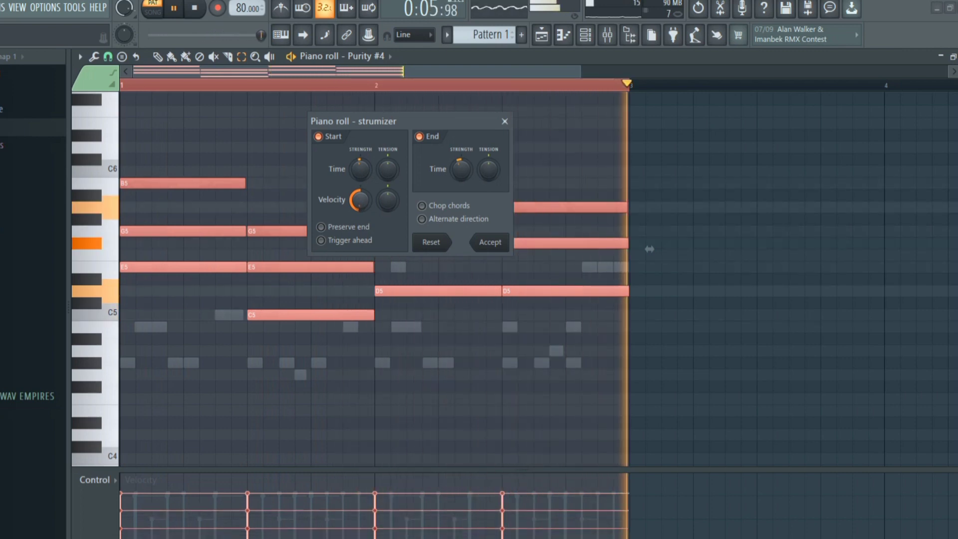
{"action": "left_click", "coordinate": [360, 199]}
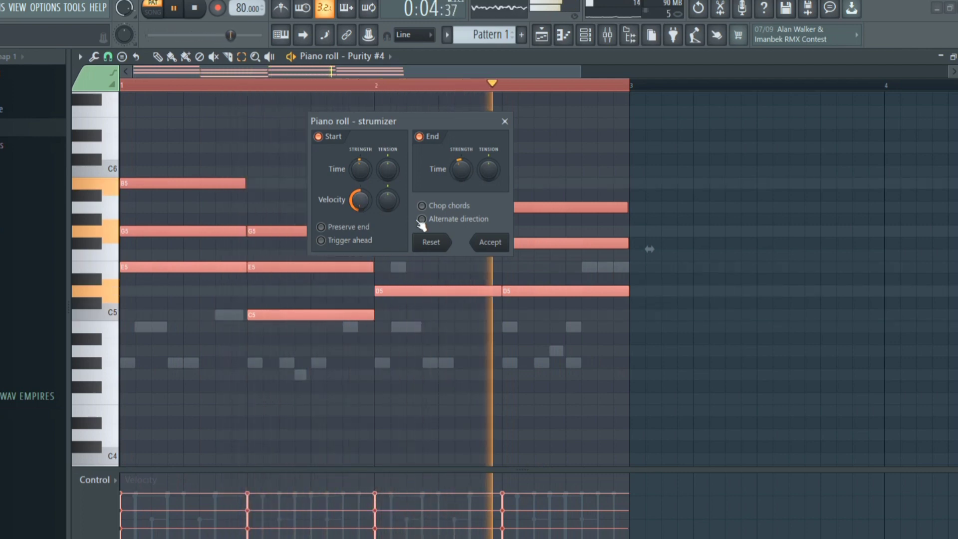
{"action": "left_click", "coordinate": [501, 242]}
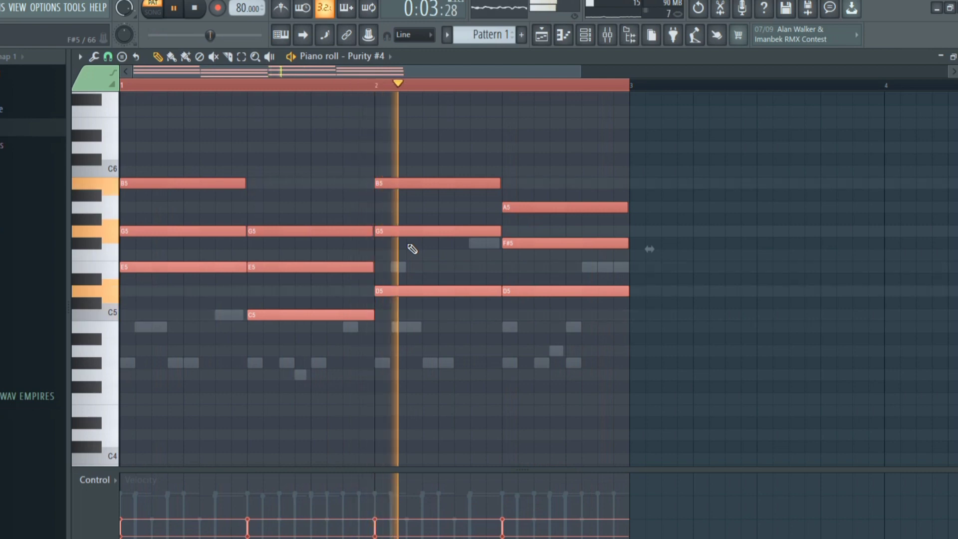
{"action": "left_click", "coordinate": [412, 249]}
Step: Route the Purity, Purity #2, Purity #3 and Purity #4 channels to mixer tracks 1, 2, 3 and 4
{"action": "left_click", "coordinate": [585, 36]}
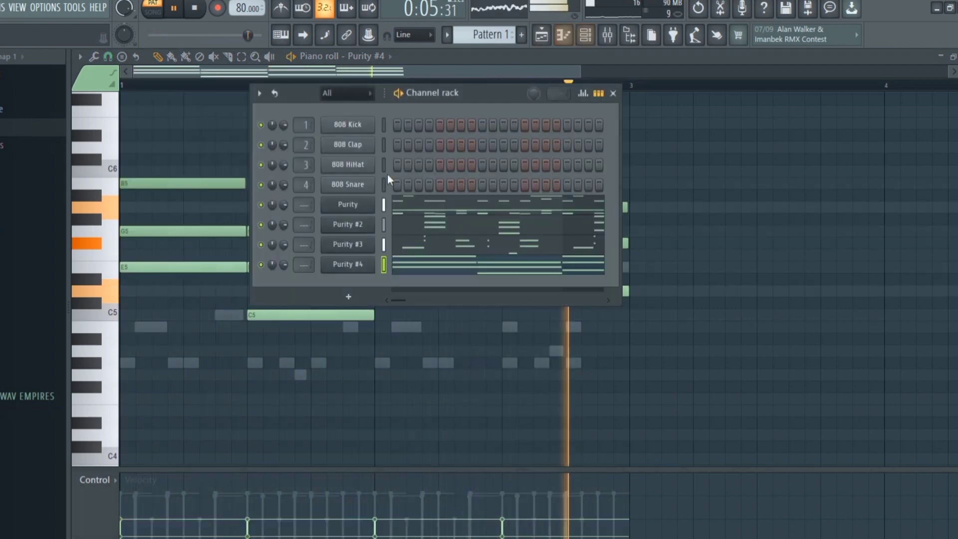
{"action": "scroll", "coordinate": [310, 205], "scroll_direction": "up", "scroll_amount": 3}
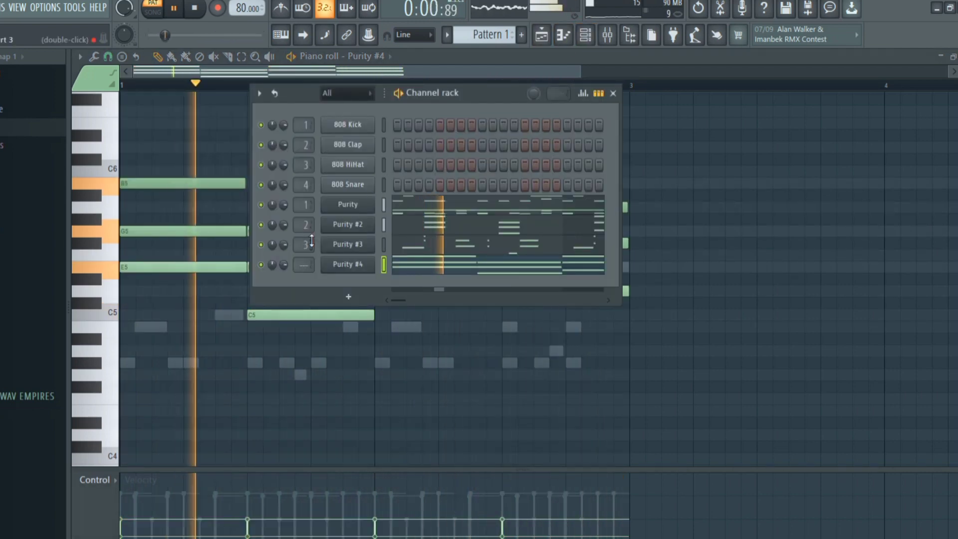
{"action": "scroll", "coordinate": [311, 242], "scroll_direction": "up", "scroll_amount": 3}
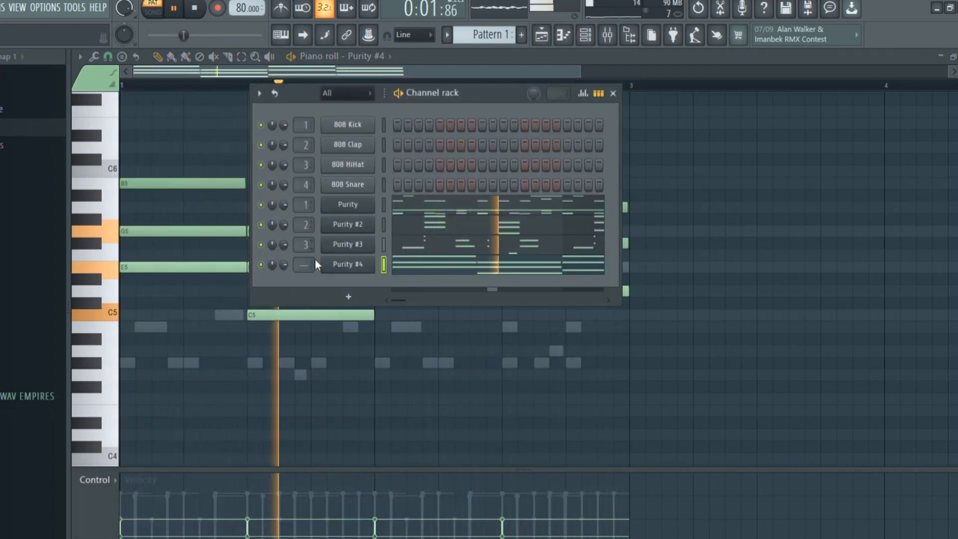
{"action": "scroll", "coordinate": [305, 264], "scroll_direction": "up", "scroll_amount": 4}
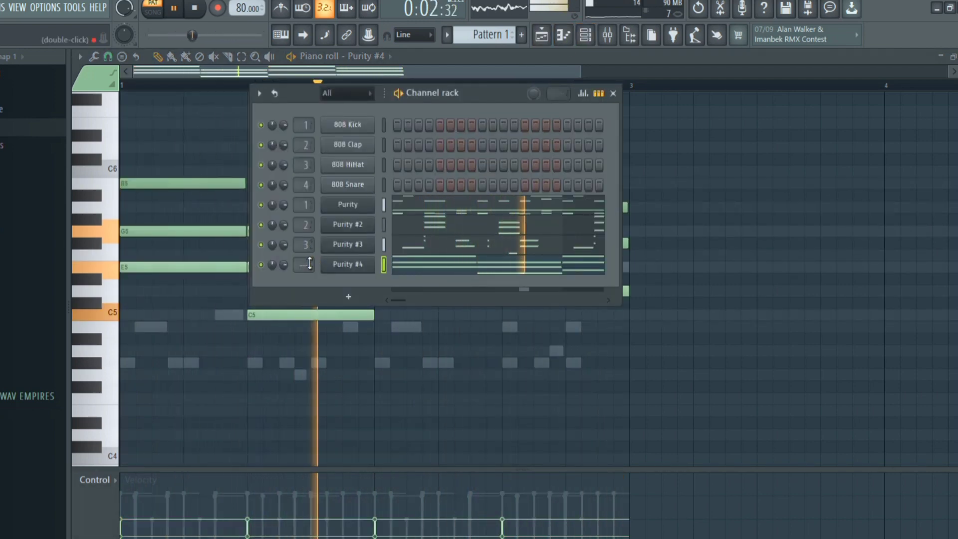
Step: Solo Insert 1 in the mixer and load Fruity parametric EQ 2 into its first effect slot
{"action": "left_click", "coordinate": [607, 35]}
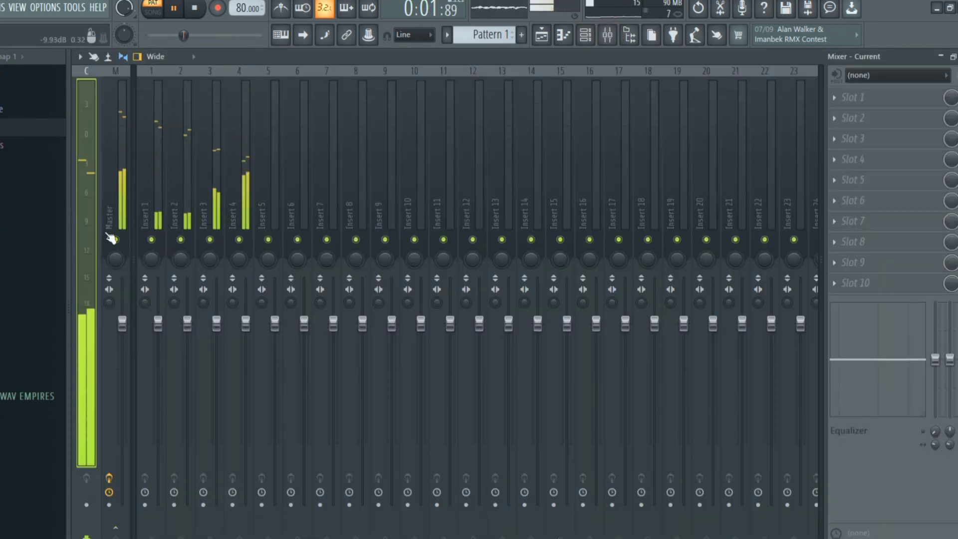
{"action": "left_click", "coordinate": [160, 207]}
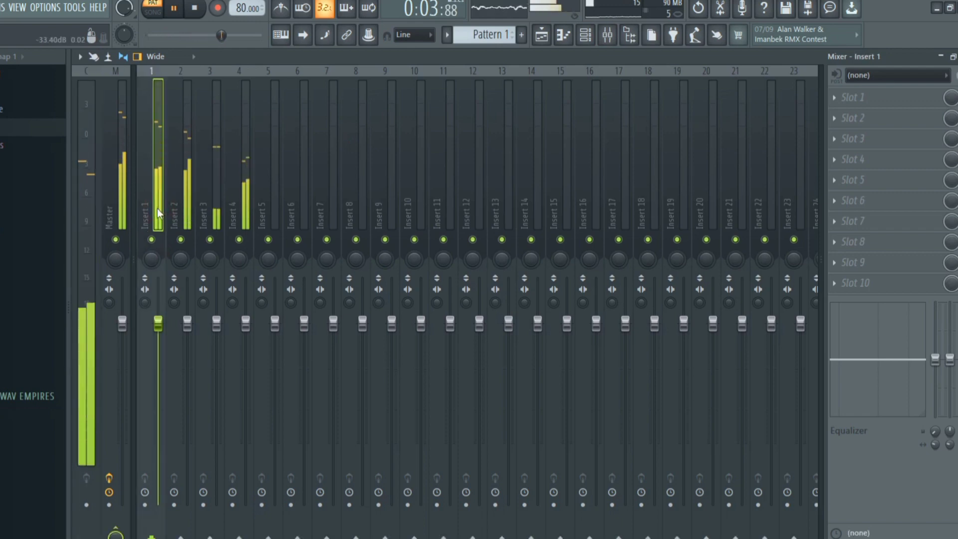
{"action": "right_click", "coordinate": [151, 240]}
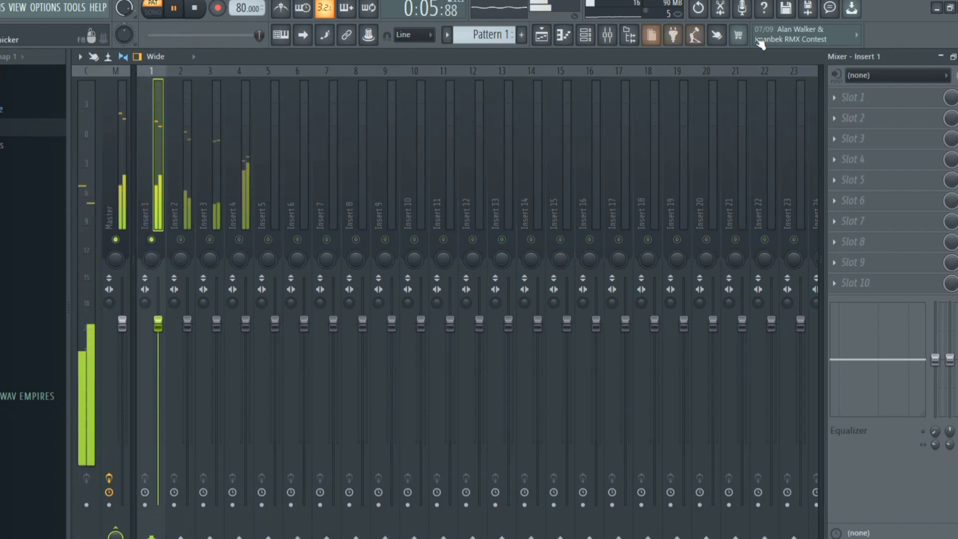
{"action": "left_click", "coordinate": [857, 98]}
{"action": "left_click", "coordinate": [562, 268]}
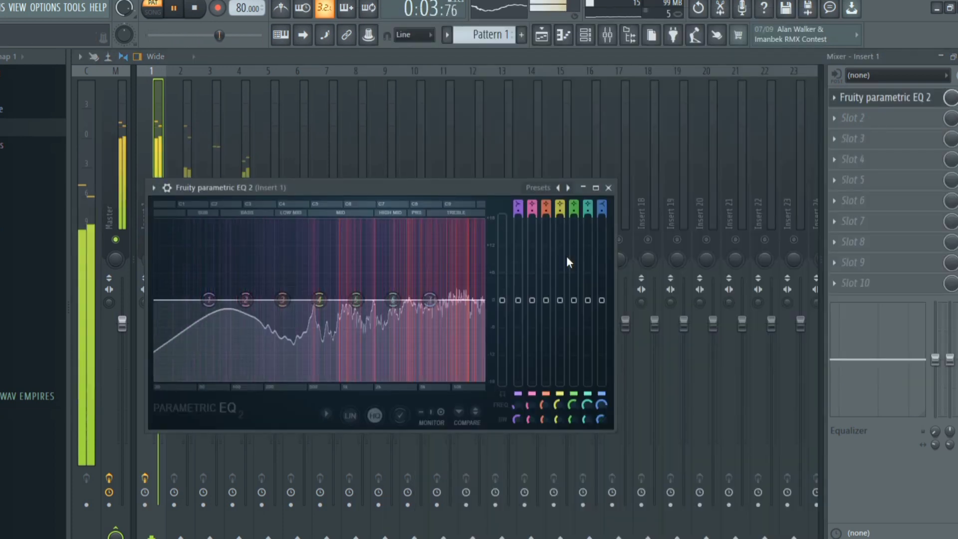
Step: Apply the 20Hz + 18kHz cut preset to Insert 1's EQ, then raise its low cut and lower its high cut slightly
{"action": "left_click", "coordinate": [568, 188]}
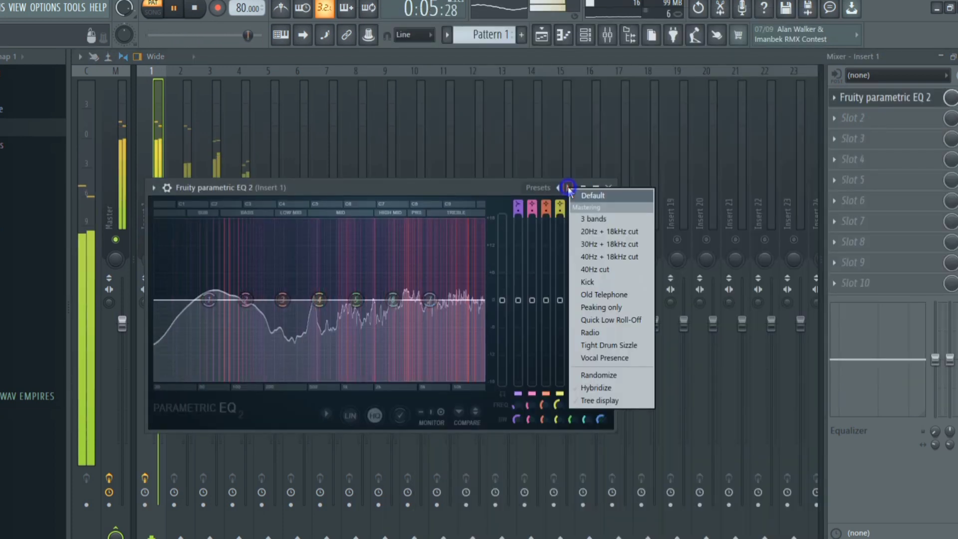
{"action": "left_click", "coordinate": [599, 232]}
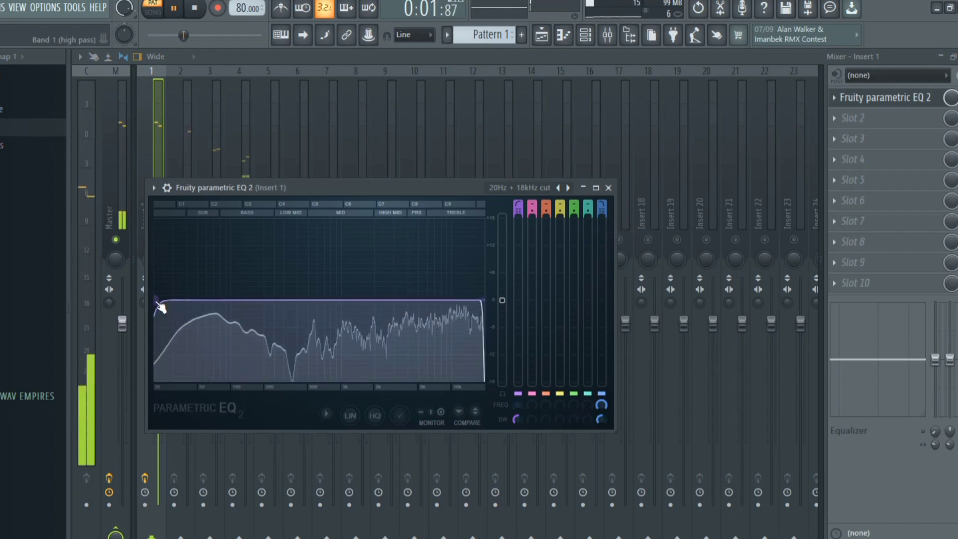
{"action": "left_click_drag", "start_coordinate": [172, 300], "coordinate": [176, 300]}
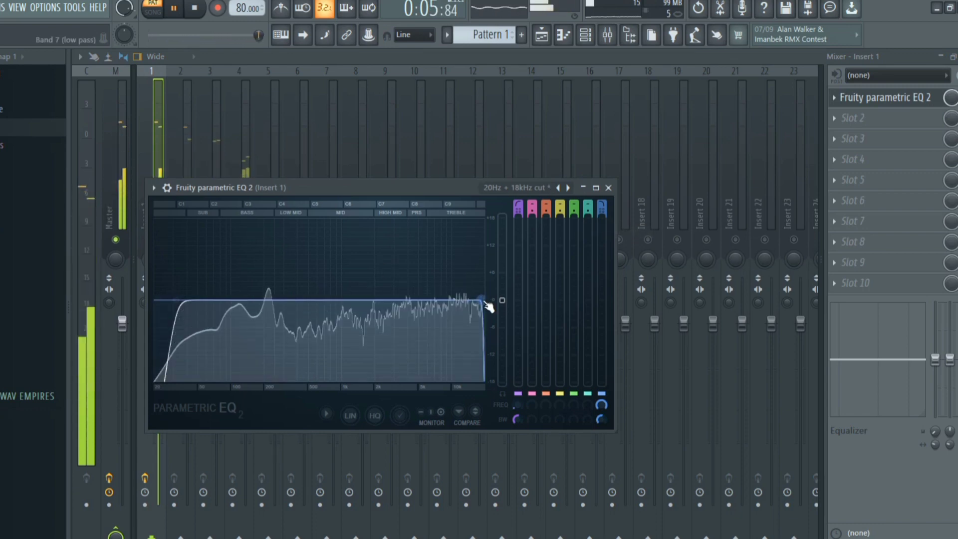
{"action": "left_click_drag", "start_coordinate": [485, 300], "coordinate": [473, 300]}
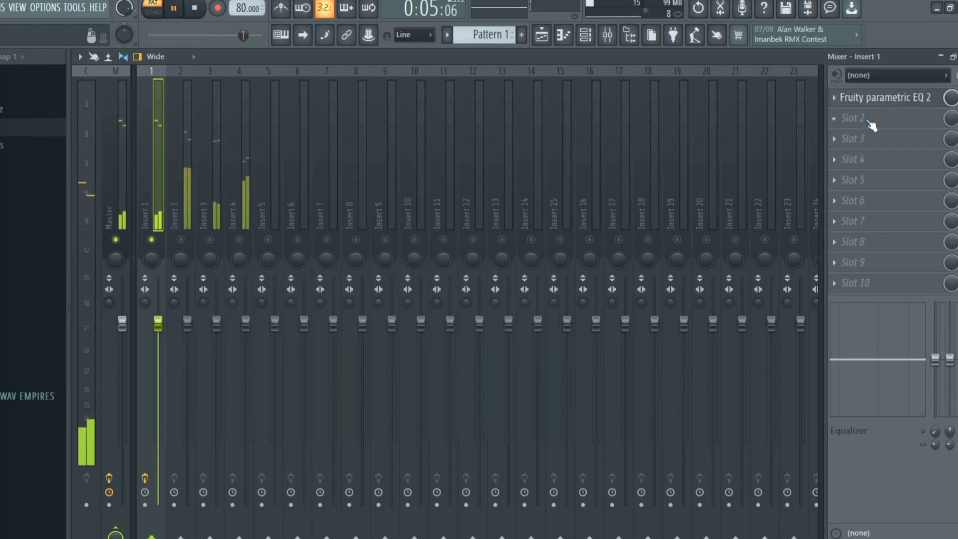
Step: Load Maximus into the second effect slot of Insert 1 and close its window
{"action": "left_click", "coordinate": [867, 119]}
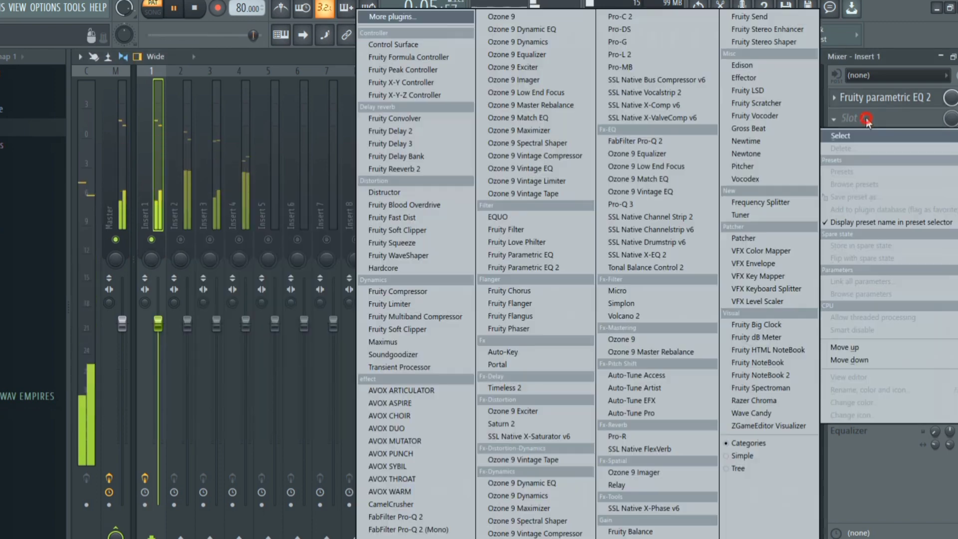
{"action": "left_click", "coordinate": [419, 342]}
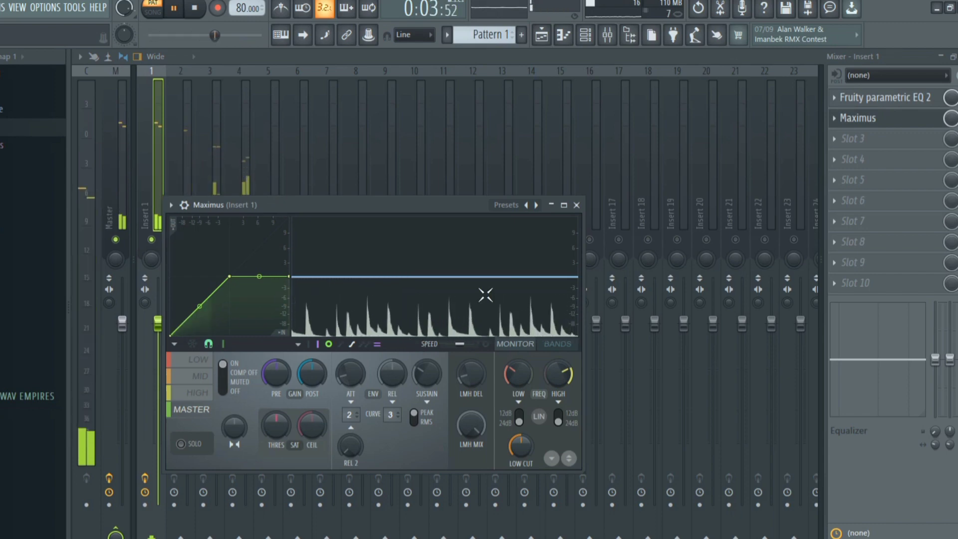
{"action": "left_click", "coordinate": [577, 205]}
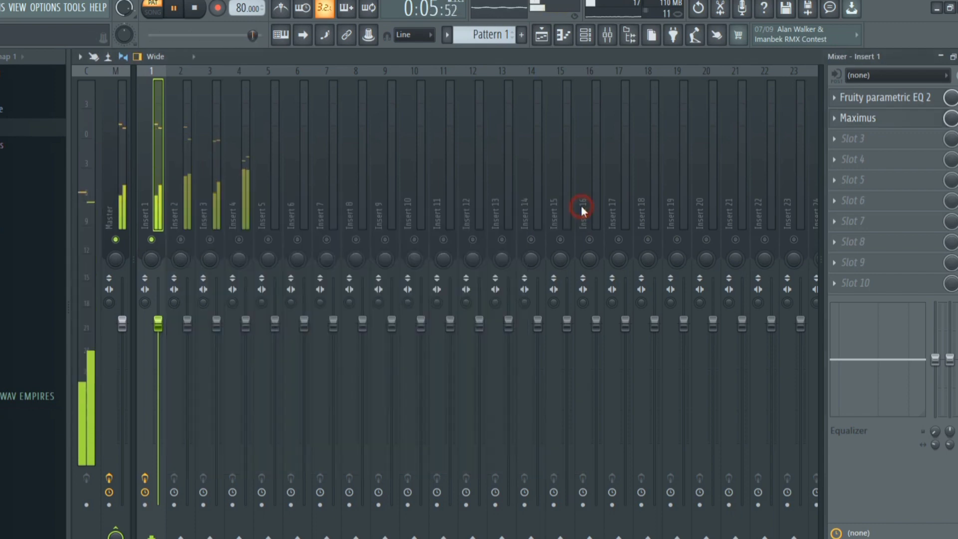
Step: Select Insert 2 in the mixer and load Fruity Parametric EQ 2 into its first effect slot
{"action": "left_click", "coordinate": [189, 222]}
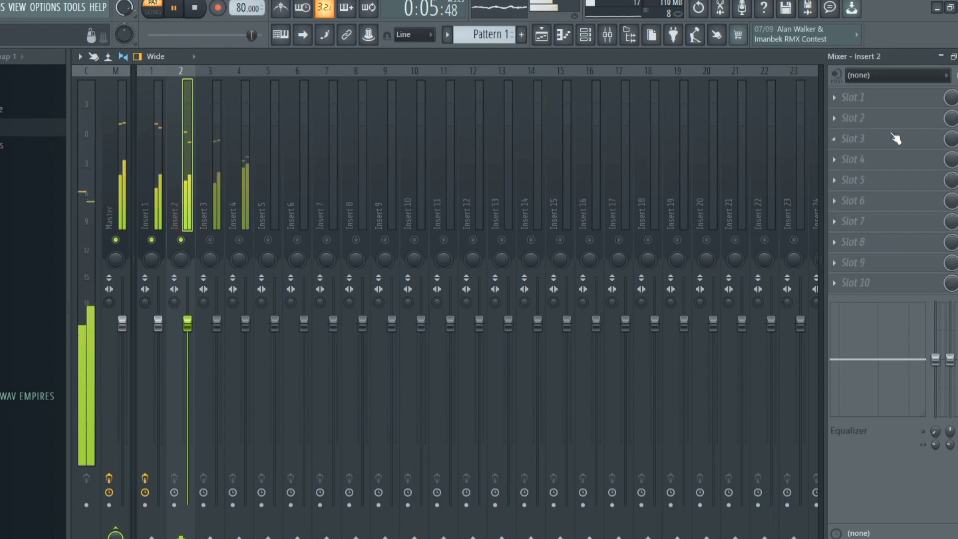
{"action": "left_click", "coordinate": [868, 98]}
{"action": "left_click_drag", "start_coordinate": [522, 253], "coordinate": [532, 267]}
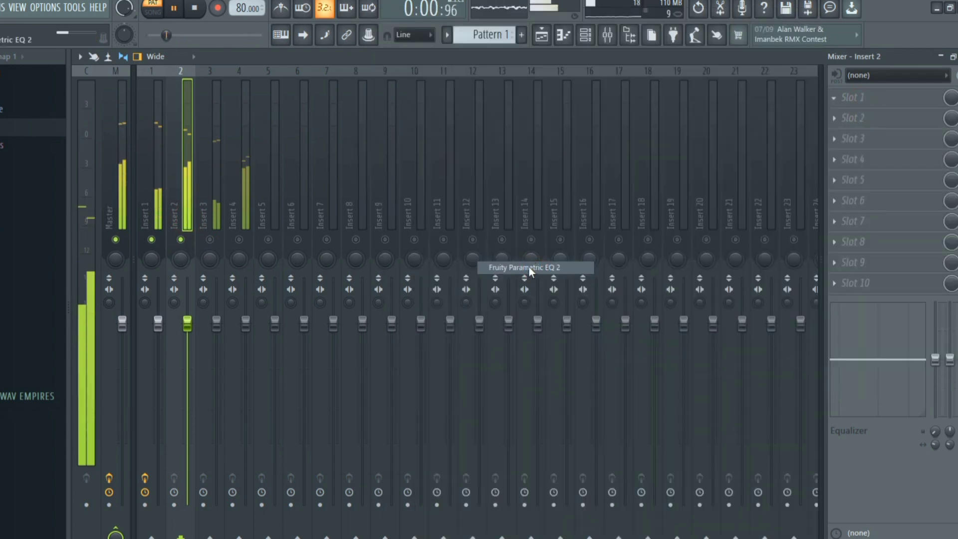
{"action": "left_click", "coordinate": [529, 267]}
Step: Apply the 20Hz + 18kHz cut preset to Insert 2's EQ, raising the low cut to about 200 Hz and lowering the high cut slightly
{"action": "left_click", "coordinate": [603, 222]}
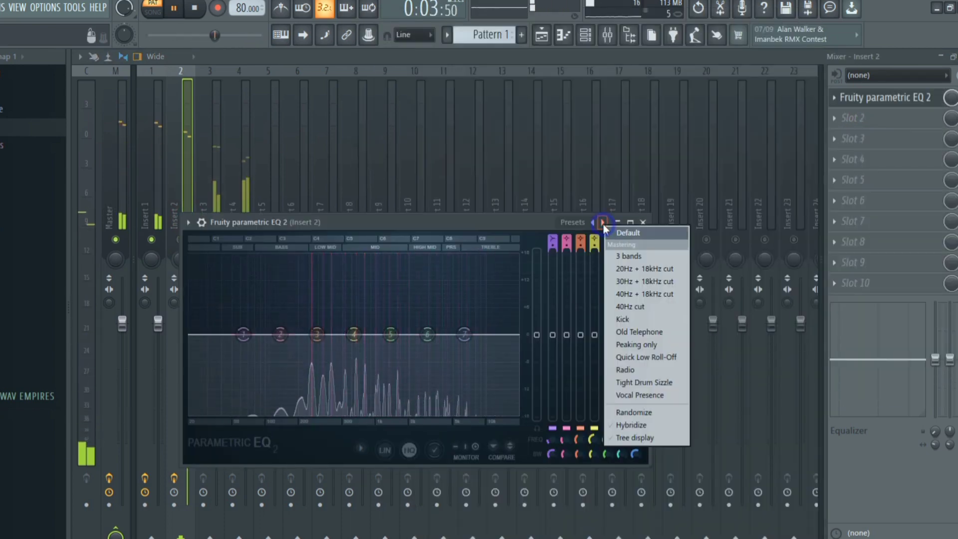
{"action": "left_click", "coordinate": [619, 268]}
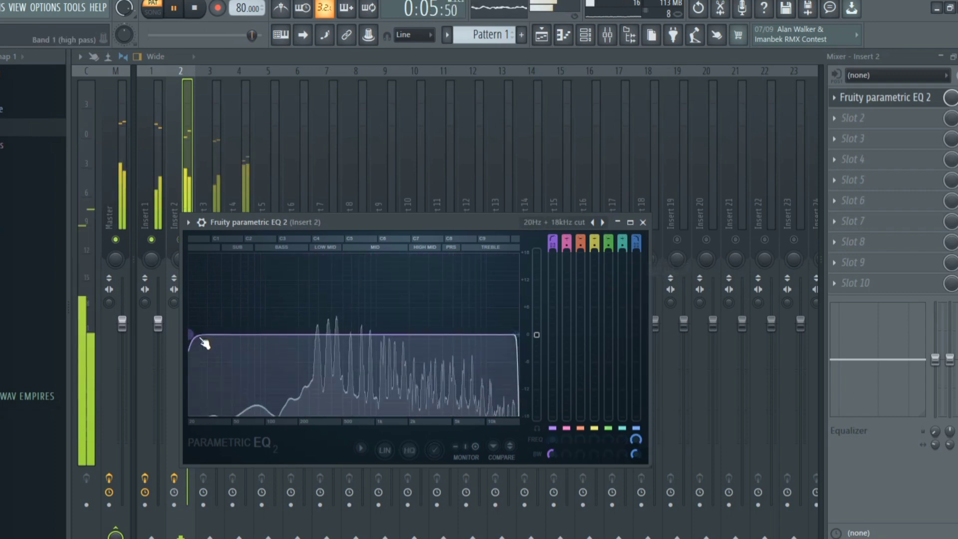
{"action": "left_click_drag", "start_coordinate": [204, 343], "coordinate": [302, 333]}
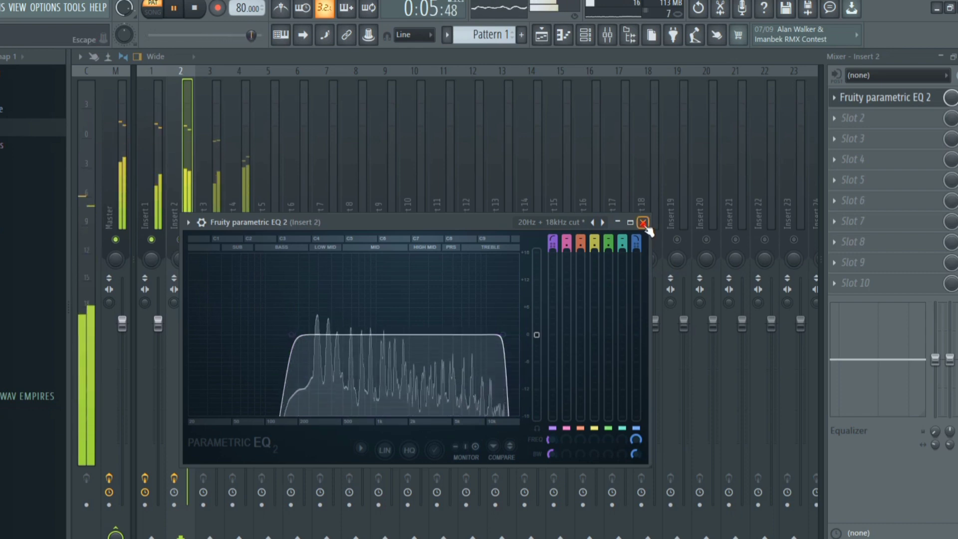
{"action": "left_click", "coordinate": [643, 222]}
Step: Add Fruity Reeverb 2 to Insert 2's second effect slot with an adjusted room size, and lower the track's fader
{"action": "left_click", "coordinate": [854, 120]}
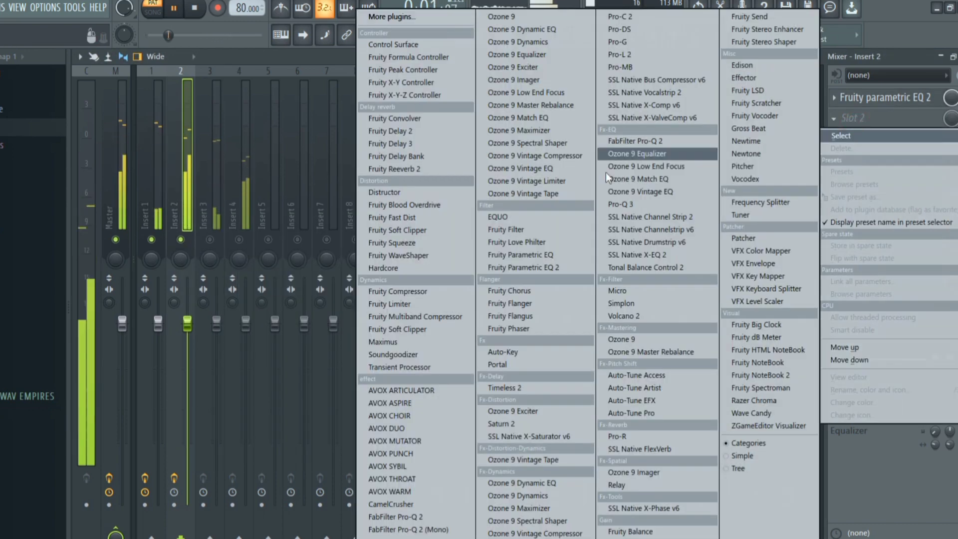
{"action": "left_click", "coordinate": [422, 169]}
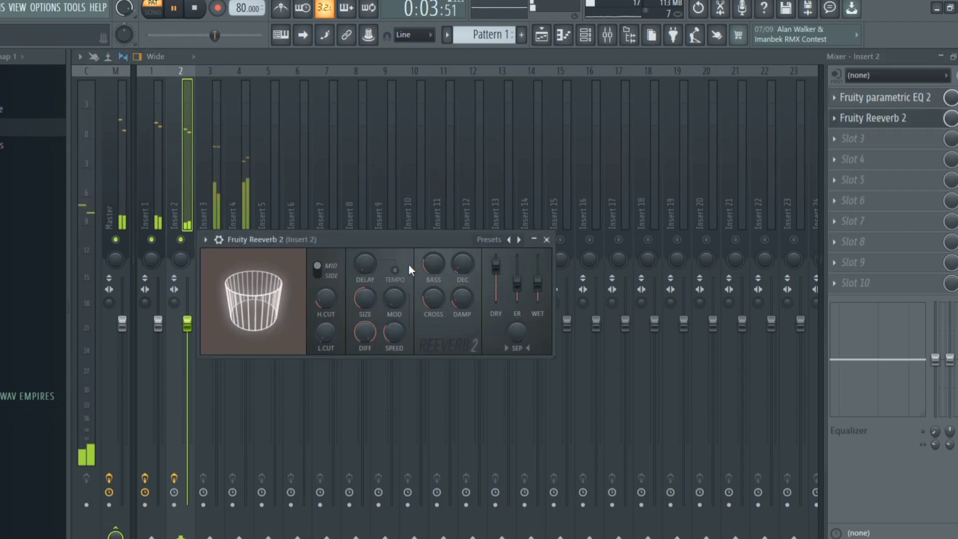
{"action": "left_click_drag", "start_coordinate": [494, 270], "coordinate": [537, 283]}
{"action": "left_click_drag", "start_coordinate": [369, 298], "coordinate": [369, 295]}
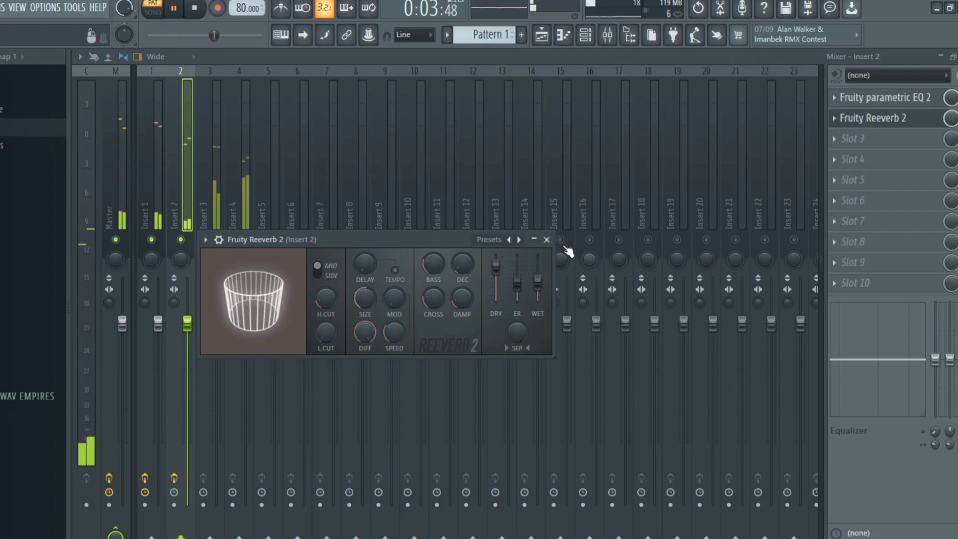
{"action": "left_click", "coordinate": [546, 240]}
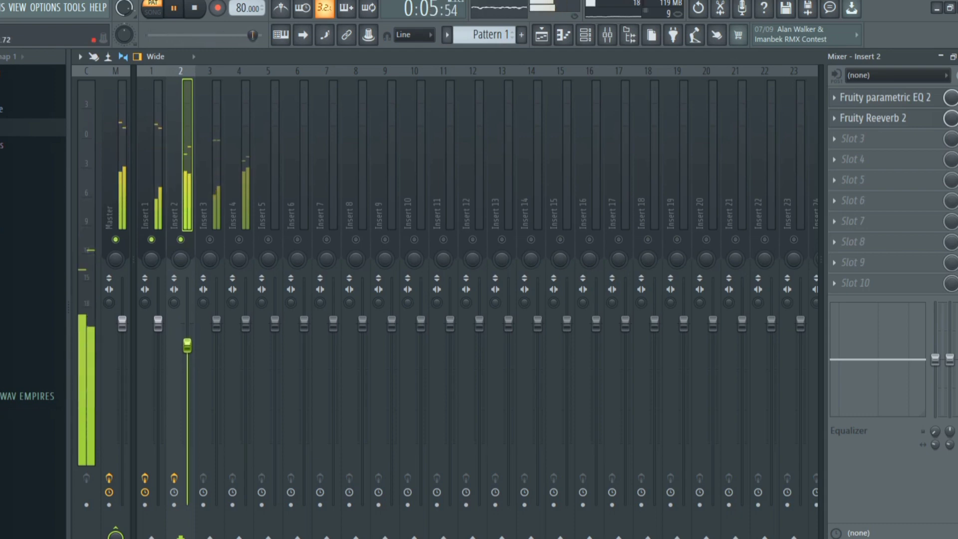
Step: Select Insert 3 in the mixer and load Fruity Parametric EQ 2 into its first effect slot
{"action": "left_click", "coordinate": [214, 218]}
{"action": "left_click", "coordinate": [865, 99]}
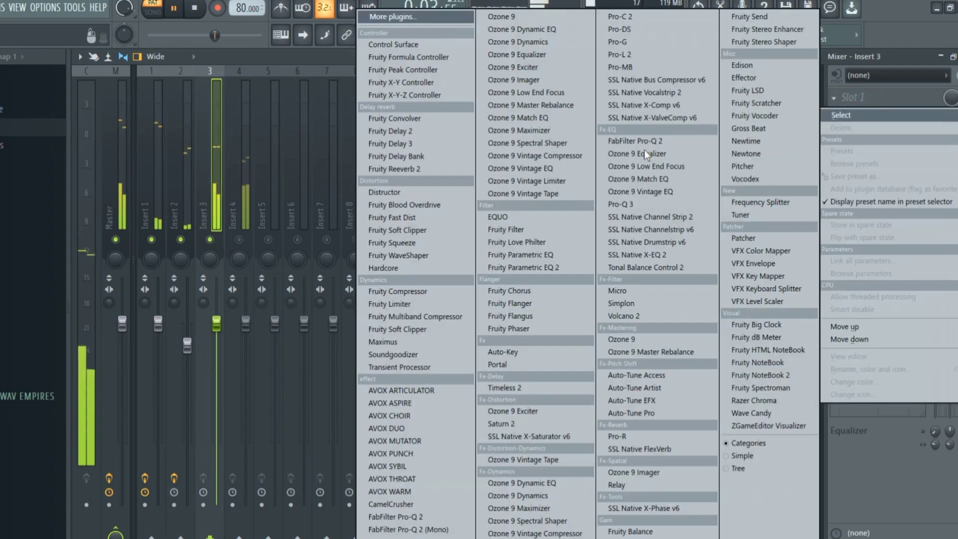
{"action": "left_click", "coordinate": [537, 267]}
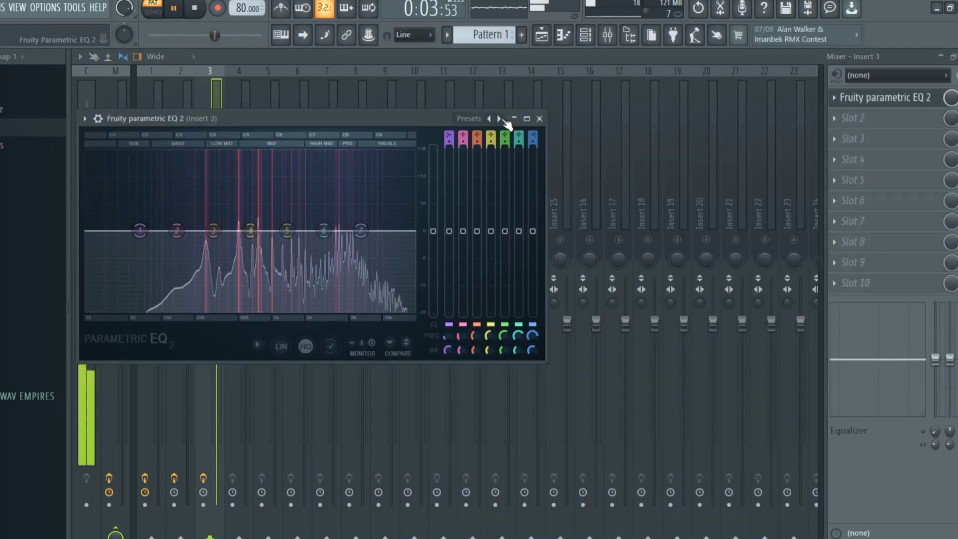
Step: Cut Insert 3's lows by pulling EQ band 1 fully down, setting its order to Steep 8 and moving it to just above 100 Hz
{"action": "left_click_drag", "start_coordinate": [140, 231], "coordinate": [139, 317]}
{"action": "right_click", "coordinate": [140, 317]}
{"action": "mouse_move", "coordinate": [156, 359]}
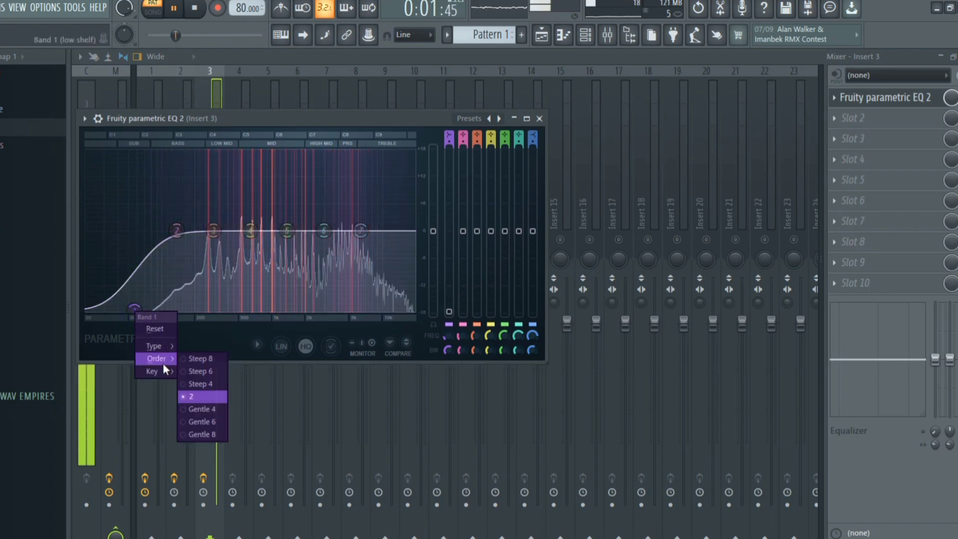
{"action": "left_click", "coordinate": [195, 359]}
{"action": "left_click_drag", "start_coordinate": [131, 310], "coordinate": [177, 310]}
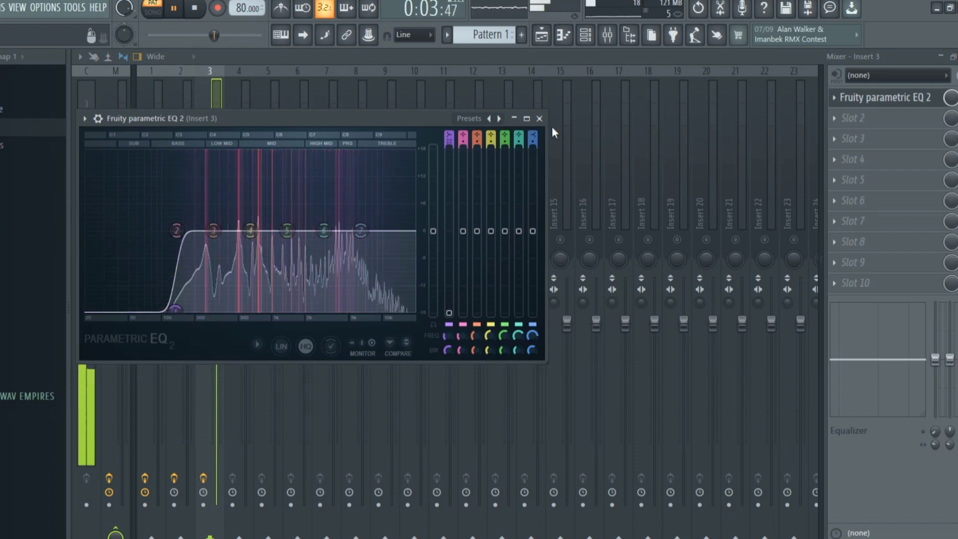
{"action": "left_click", "coordinate": [539, 119]}
Step: Add Fruity Reeverb 2 to Insert 3's second effect slot with an adjusted room size, and lower the track's fader
{"action": "left_click", "coordinate": [853, 118]}
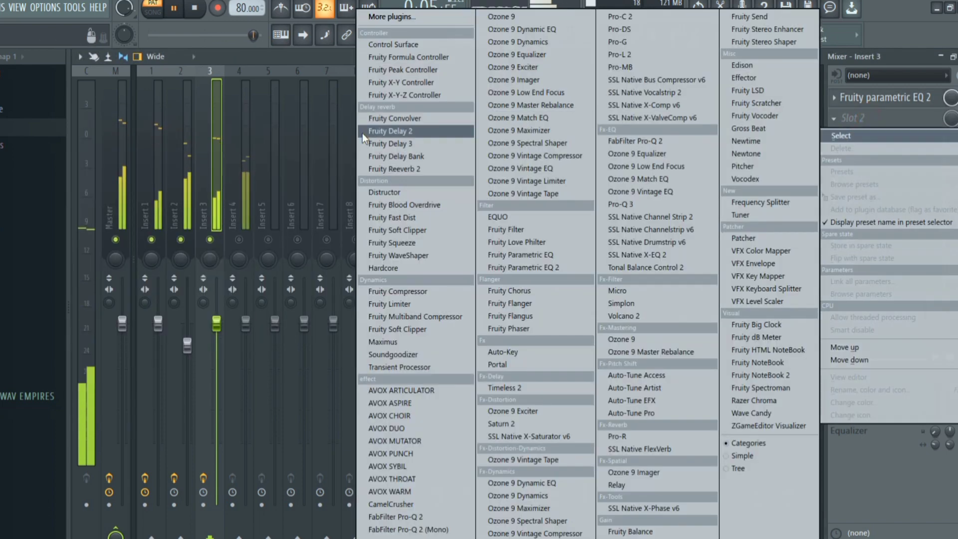
{"action": "left_click", "coordinate": [375, 172]}
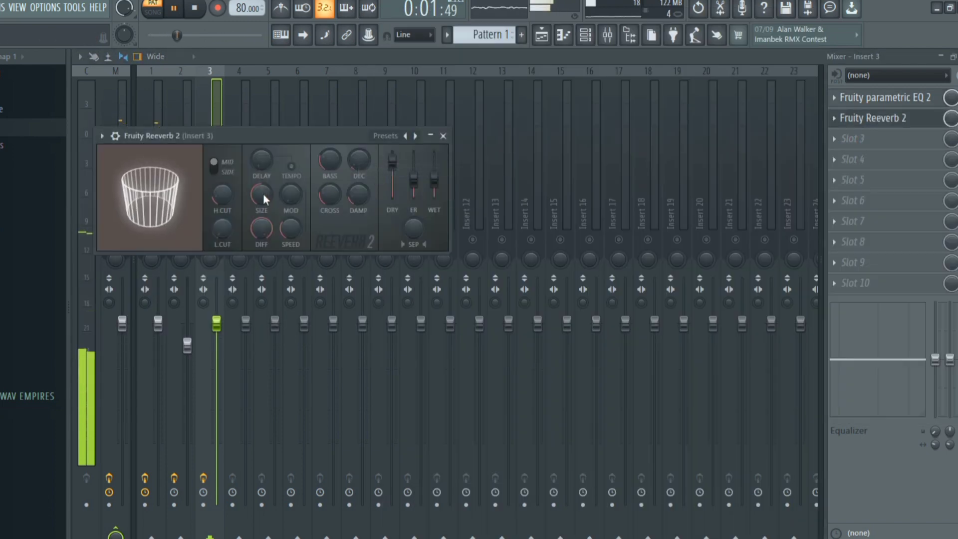
{"action": "left_click_drag", "start_coordinate": [393, 161], "coordinate": [435, 177]}
{"action": "left_click_drag", "start_coordinate": [262, 195], "coordinate": [262, 193]}
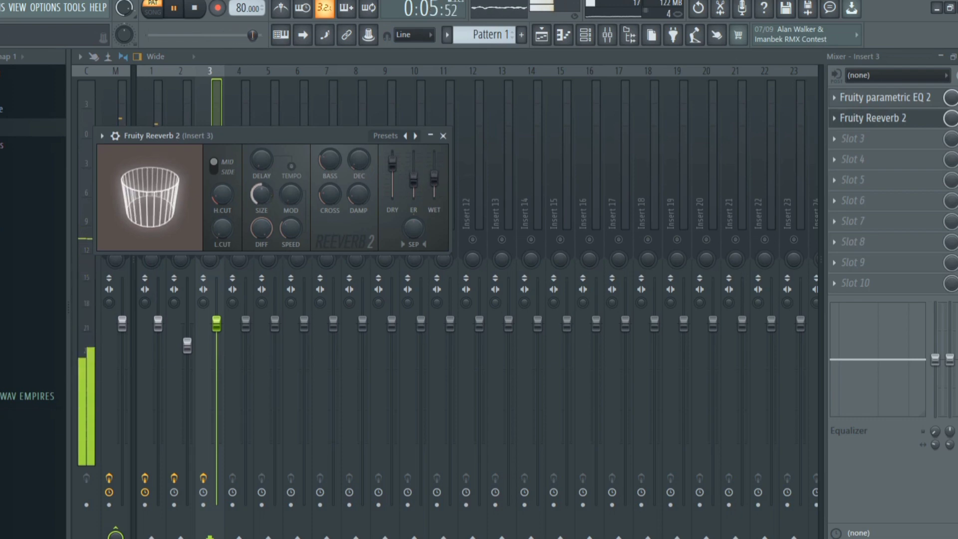
{"action": "left_click", "coordinate": [443, 136]}
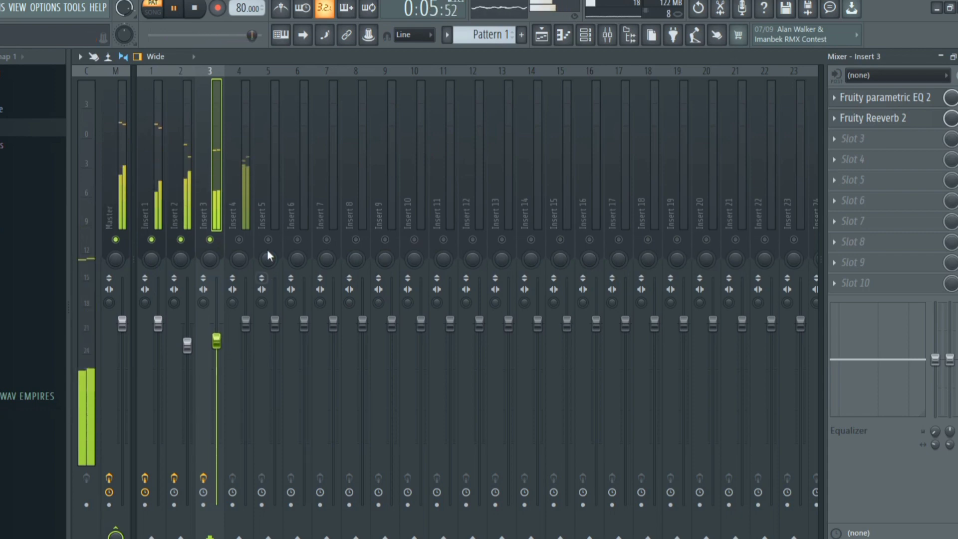
Step: Select Insert 4 in the mixer and load Fruity Parametric EQ 2 into its first effect slot
{"action": "left_click", "coordinate": [246, 219]}
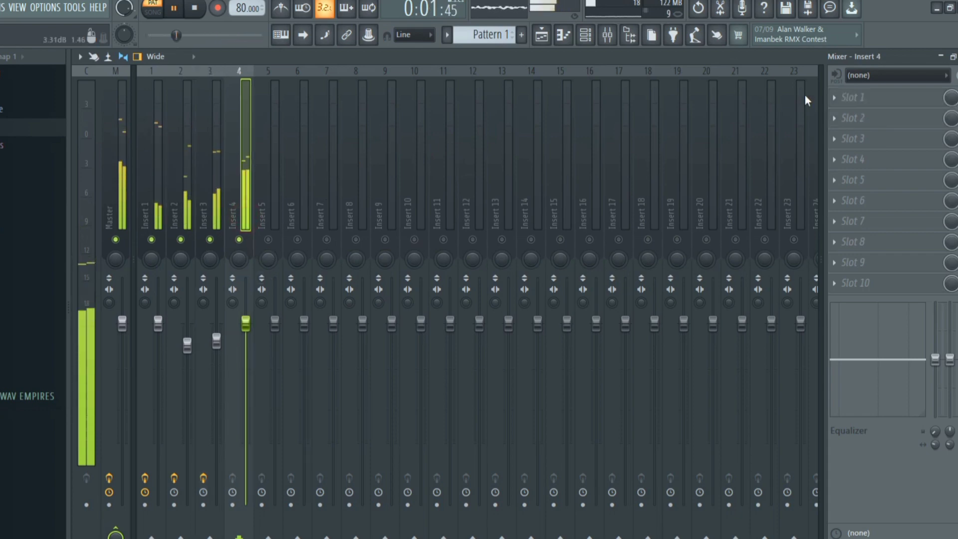
{"action": "left_click", "coordinate": [855, 98]}
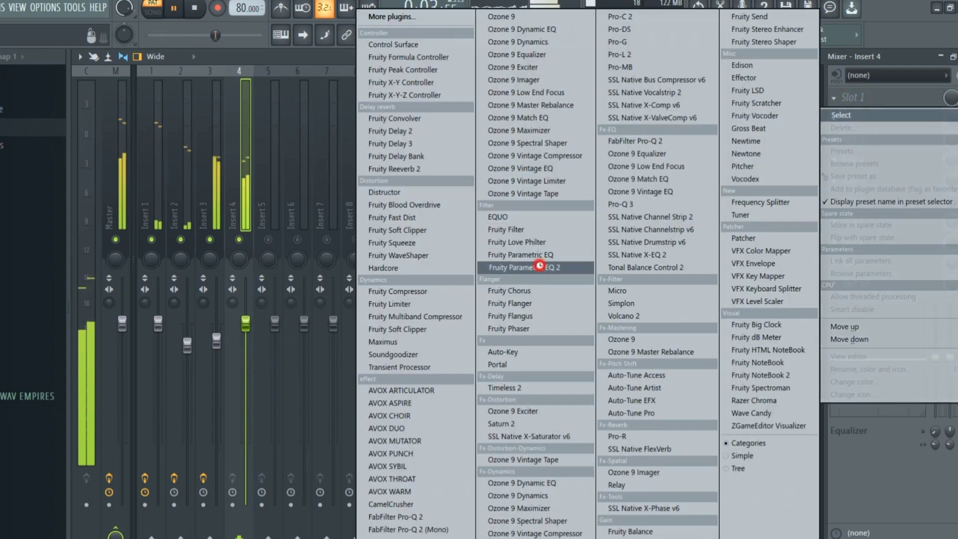
{"action": "left_click", "coordinate": [539, 267]}
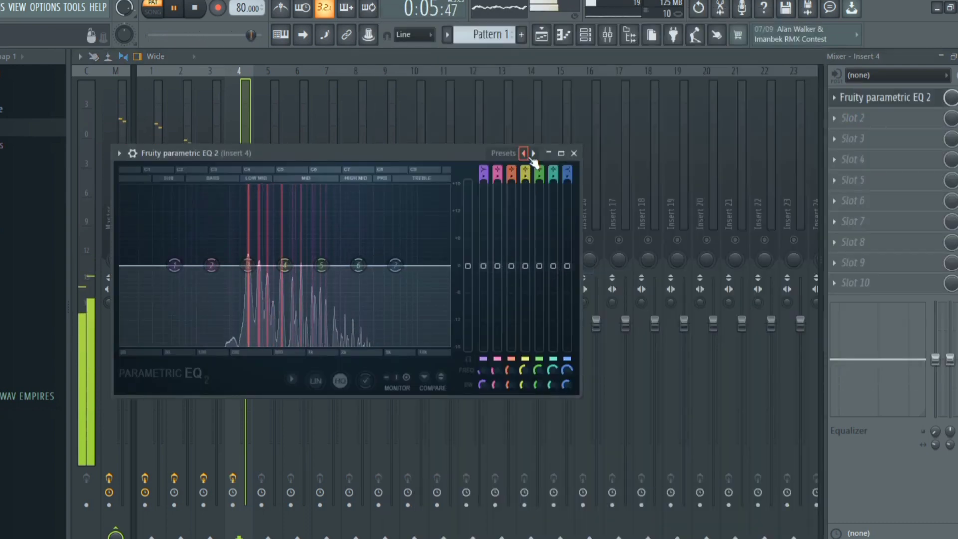
Step: Apply the 20Hz + 18kHz cut preset to Insert 4's EQ and narrow the passband to roughly 200 Hz to 2.5 kHz
{"action": "left_click", "coordinate": [533, 154]}
{"action": "left_click", "coordinate": [553, 196]}
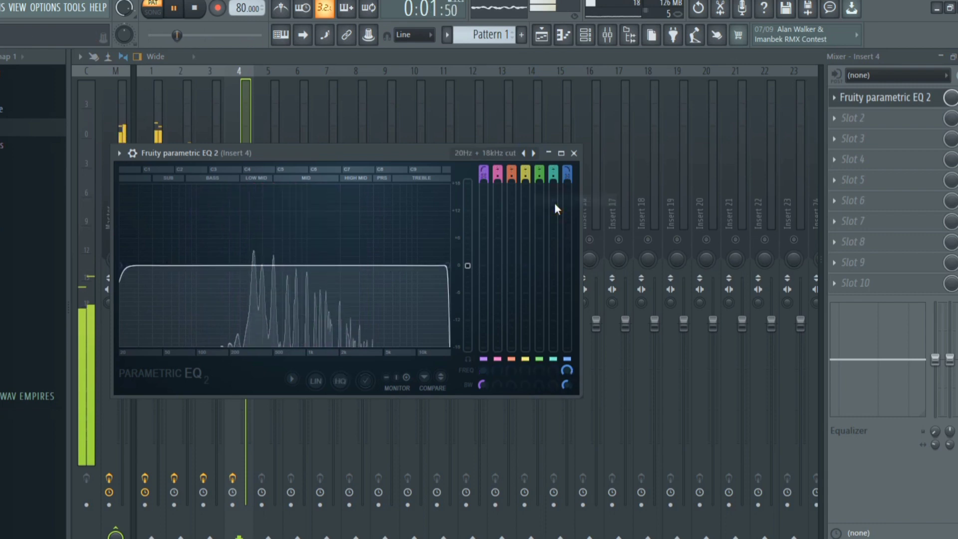
{"action": "left_click_drag", "start_coordinate": [122, 265], "coordinate": [217, 265]}
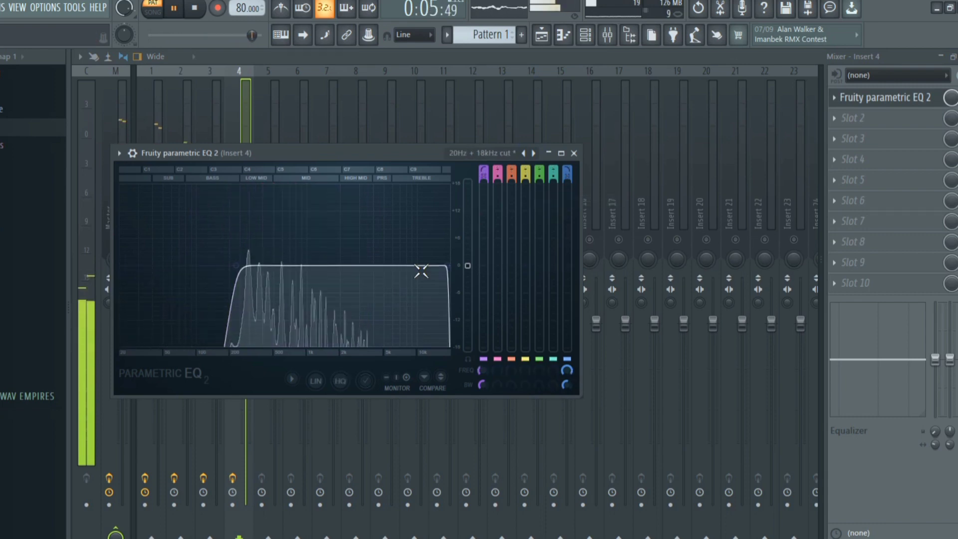
{"action": "left_click_drag", "start_coordinate": [448, 265], "coordinate": [367, 266]}
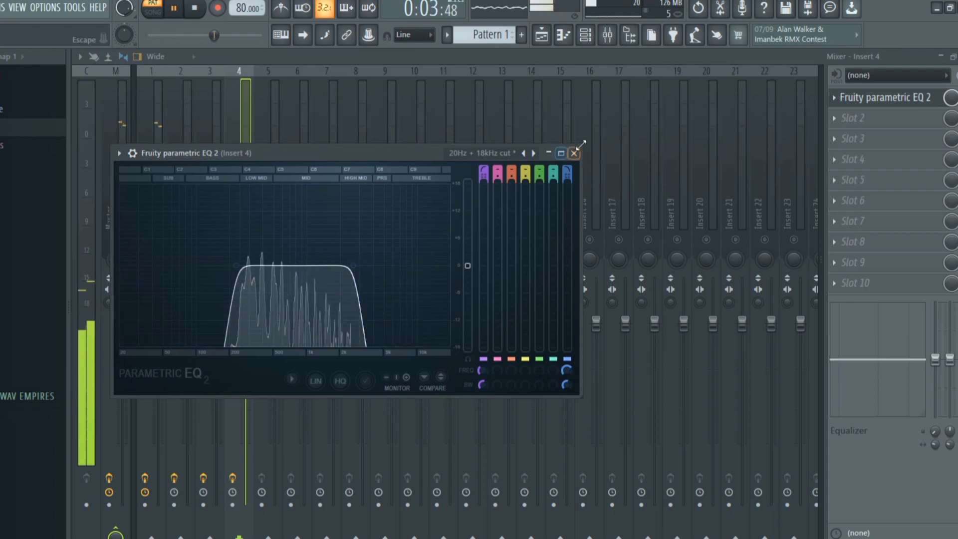
{"action": "left_click", "coordinate": [574, 154]}
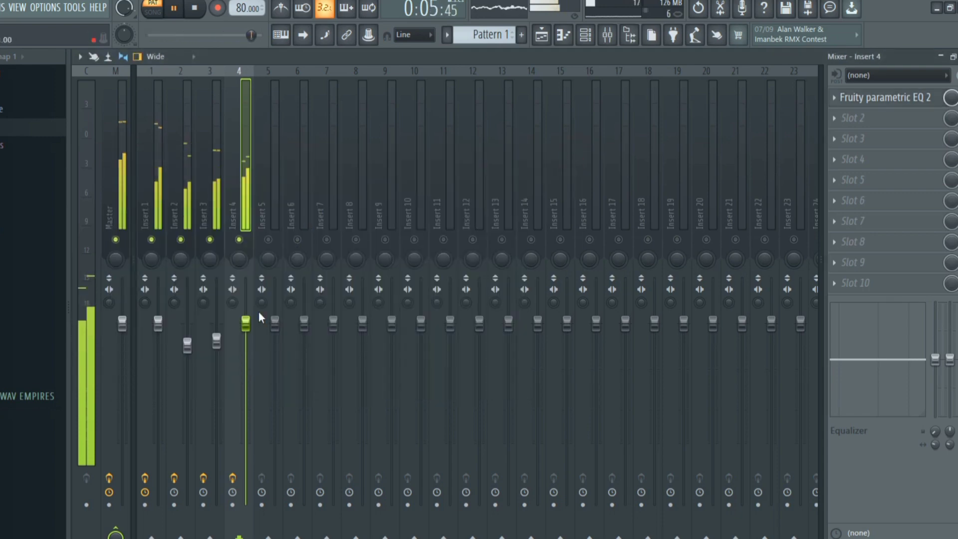
Step: Add Fruity Reeverb 2 to Insert 4's second effect slot with an adjusted room size, and lower the track's fader
{"action": "left_click", "coordinate": [842, 127]}
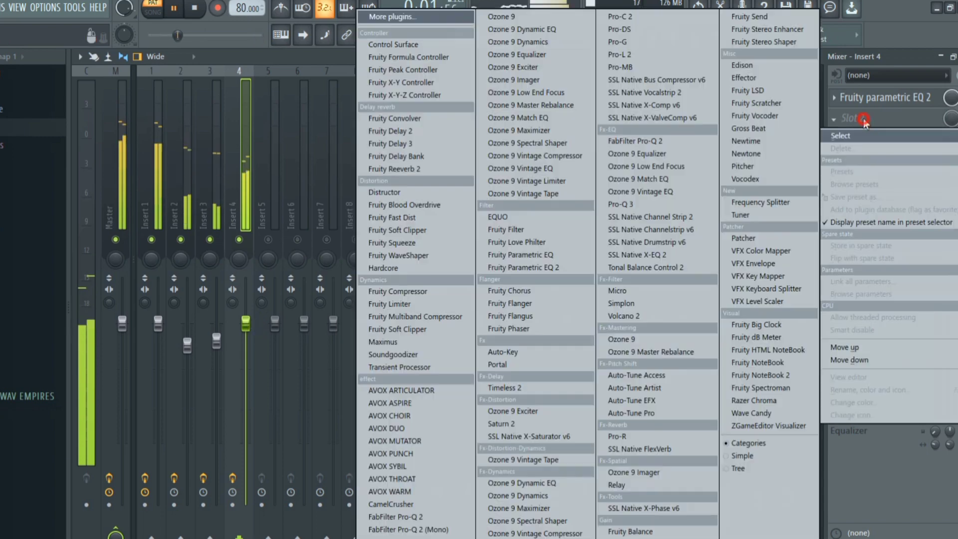
{"action": "left_click", "coordinate": [417, 170]}
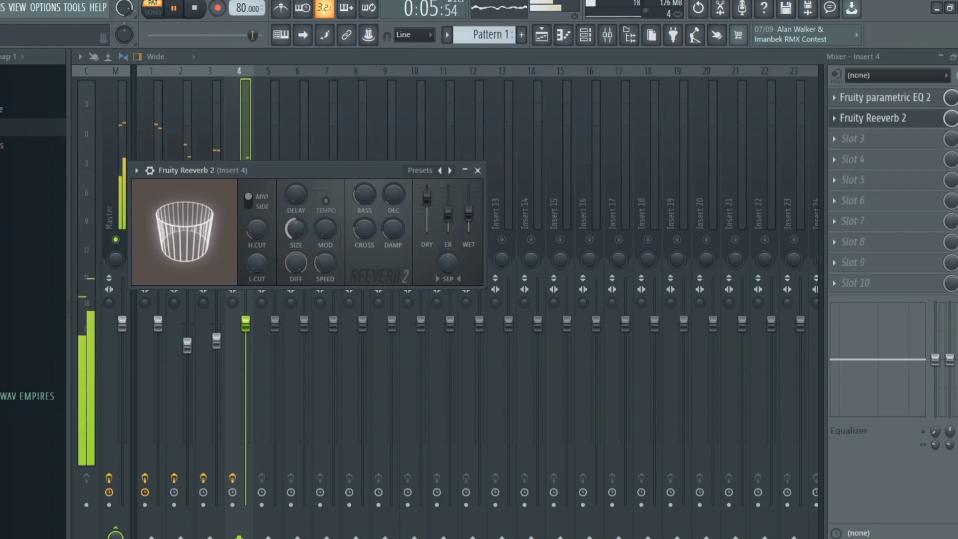
{"action": "left_click", "coordinate": [477, 171]}
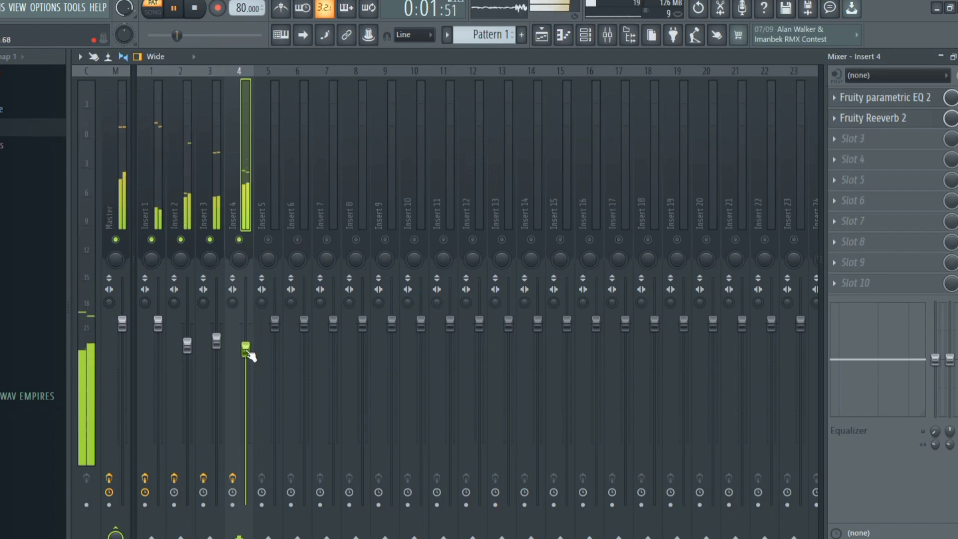
Step: Lower the Insert 2 fader slightly further, stop playback and show the channel rack
{"action": "left_click", "coordinate": [589, 40]}
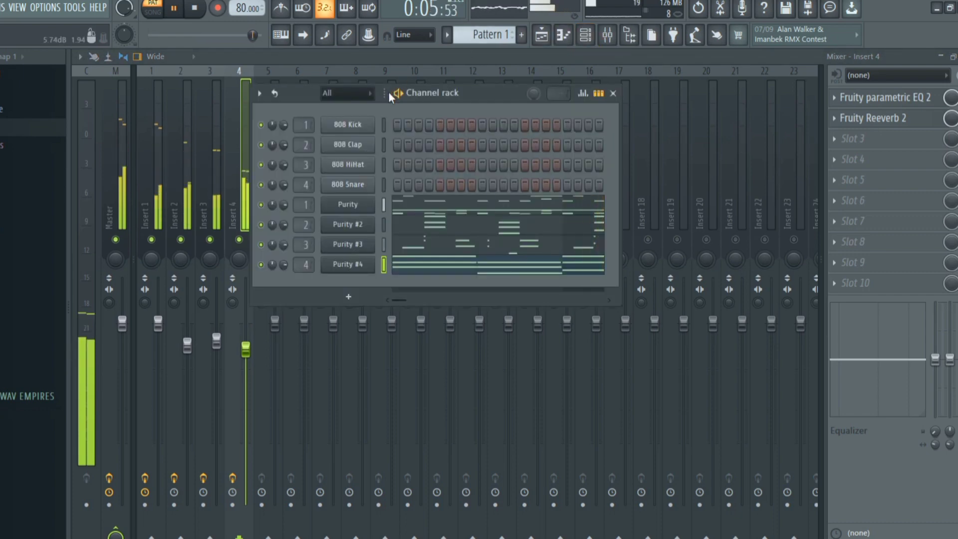
{"action": "left_click", "coordinate": [188, 343]}
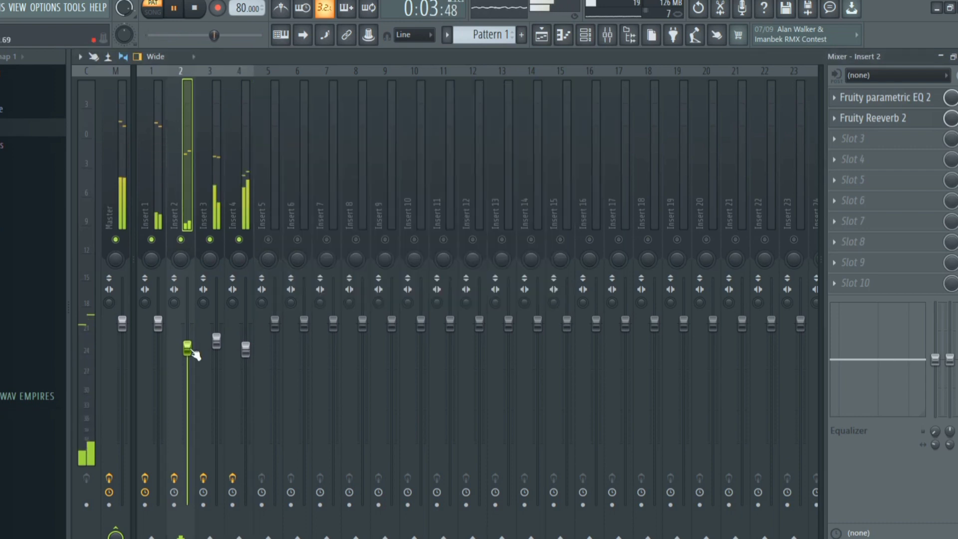
{"action": "left_click_drag", "start_coordinate": [191, 349], "coordinate": [192, 351]}
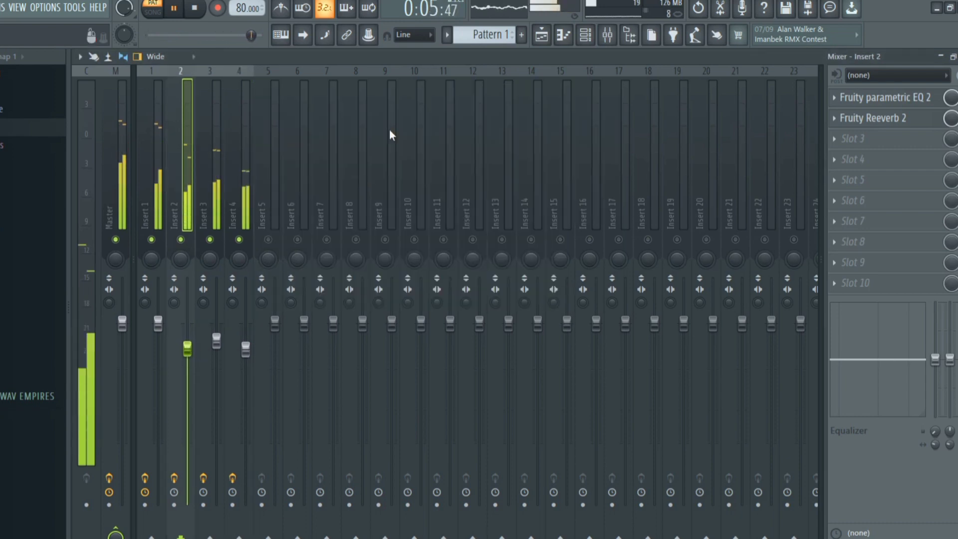
{"action": "key", "text": "space"}
{"action": "key", "text": "F6"}
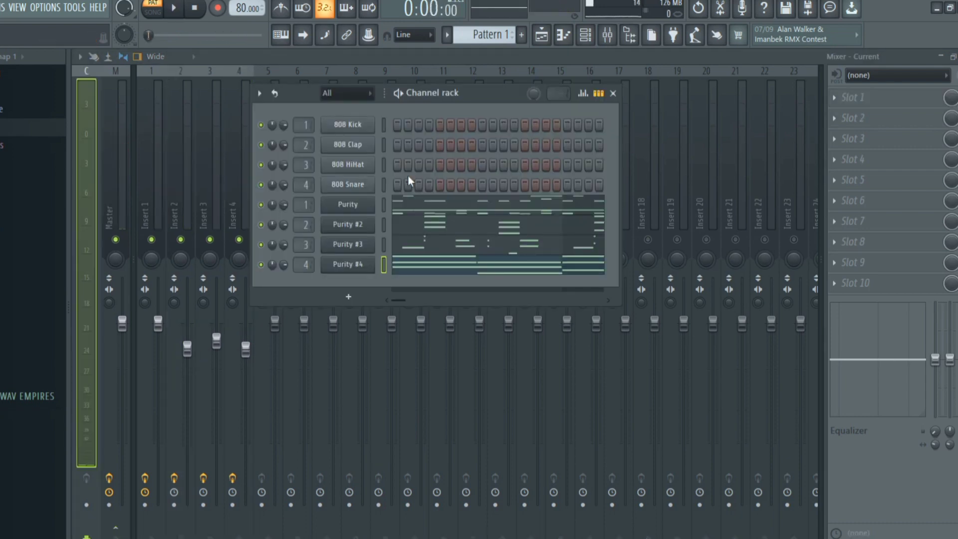